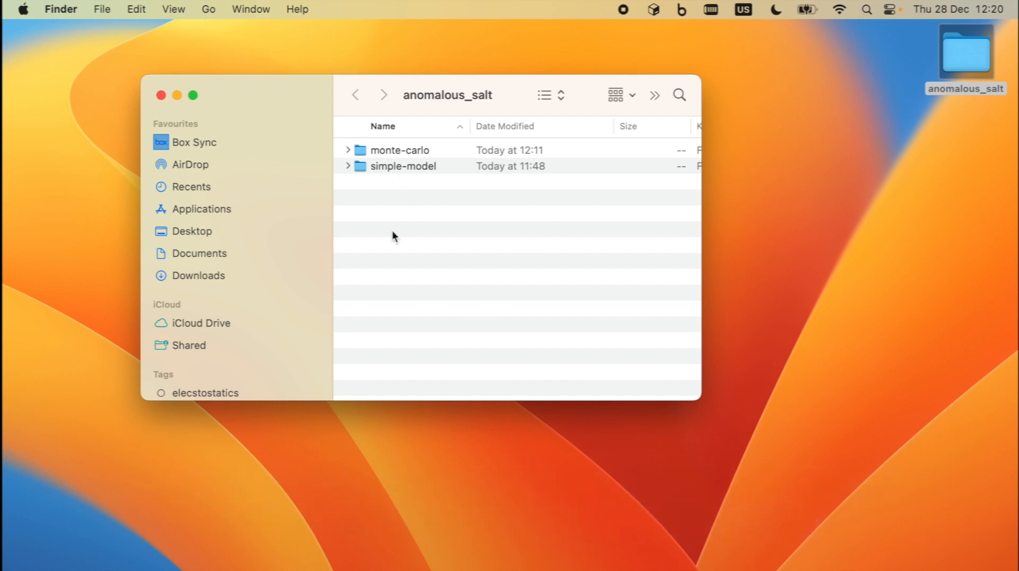
- Launch Safari through a Spotlight search for 'sa'
key(super+space)
text(sa)
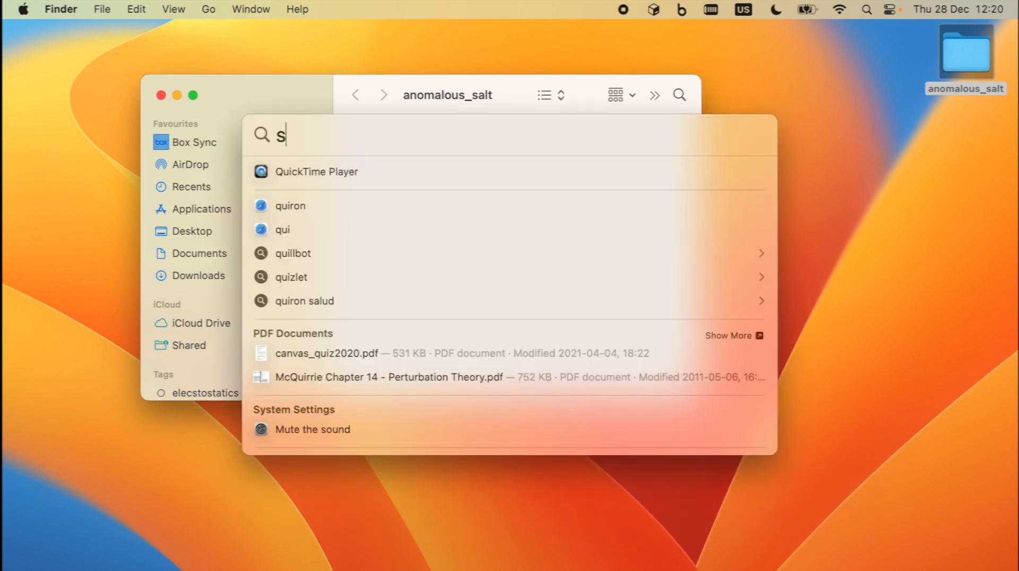
key(Return)
- Select the Cambridge article title, scan the Zenodo search results, then hide Safari
click(218, 85)
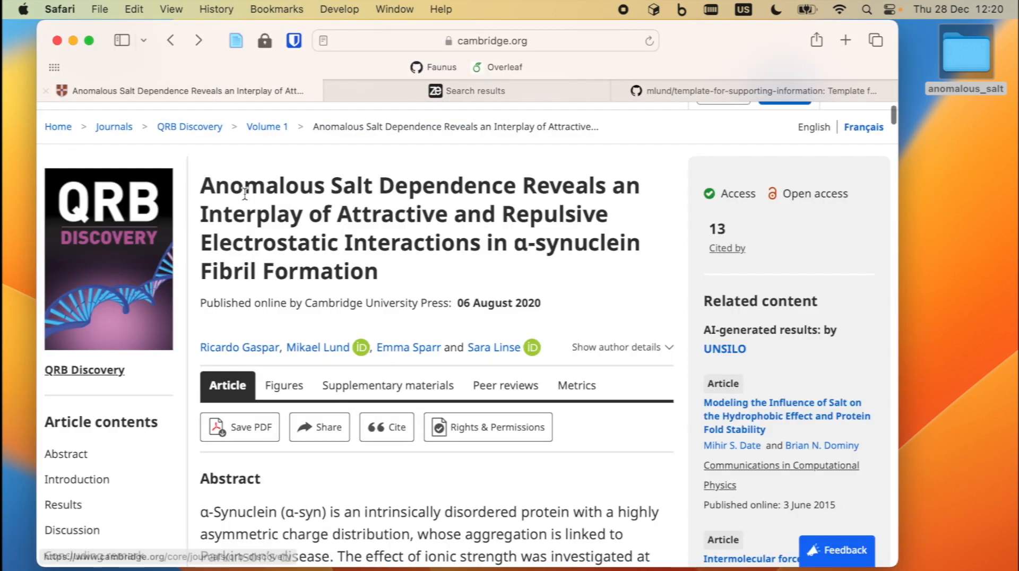
drag(203, 187, 404, 274)
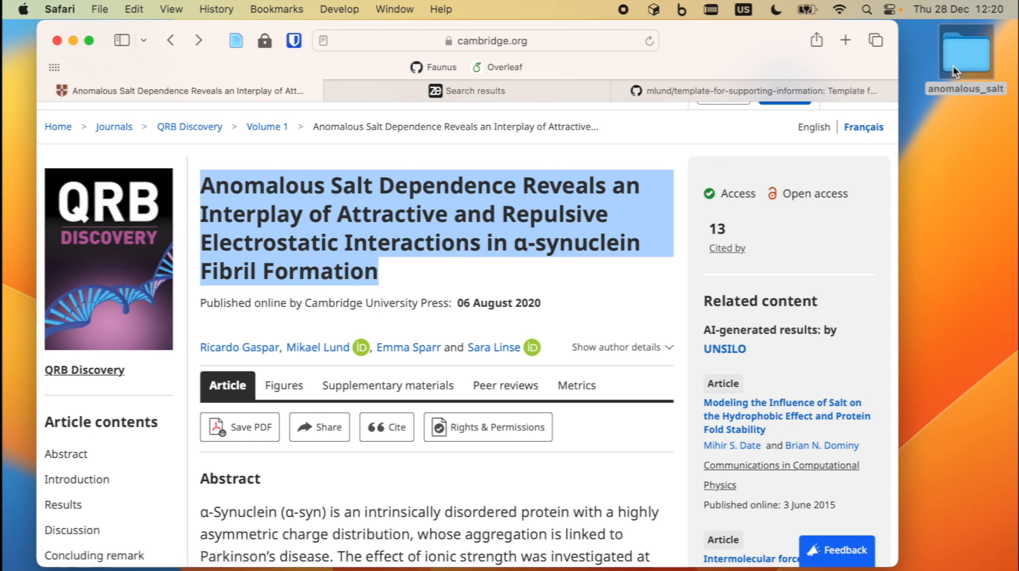
click(509, 91)
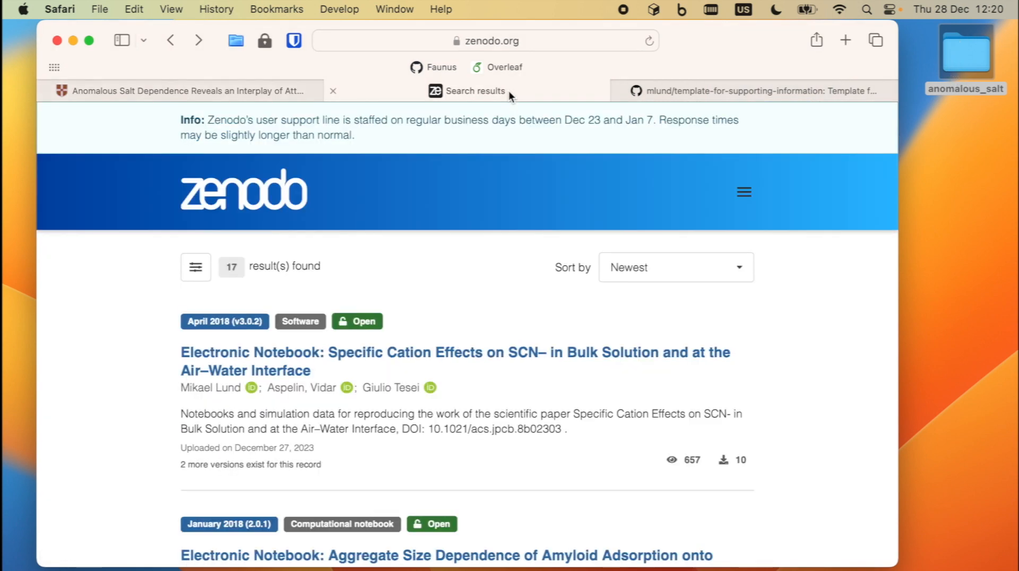
scroll(443, 291, down, 2)
scroll(443, 291, down, 2)
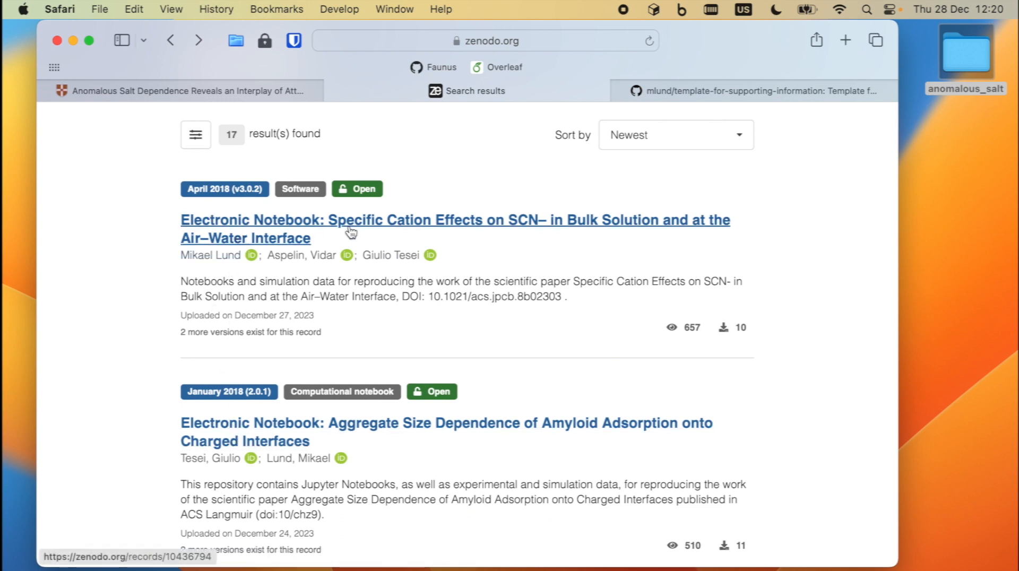
key(super)
key(super+h)
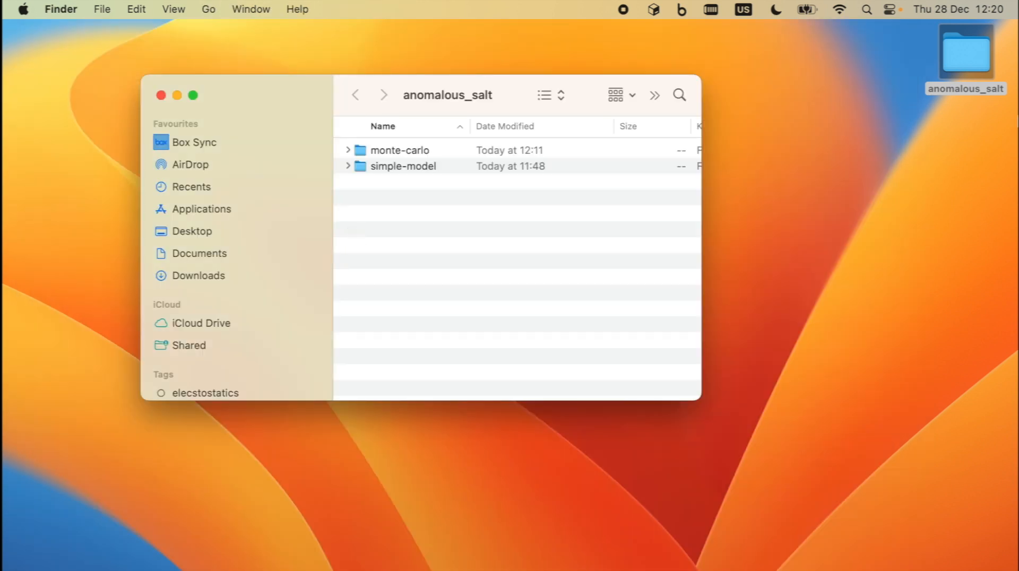
- Inspect notebook.ipynb in monte-carlo and simple_model.ipynb in simple-model, then close the folder and return to Safari
click(348, 150)
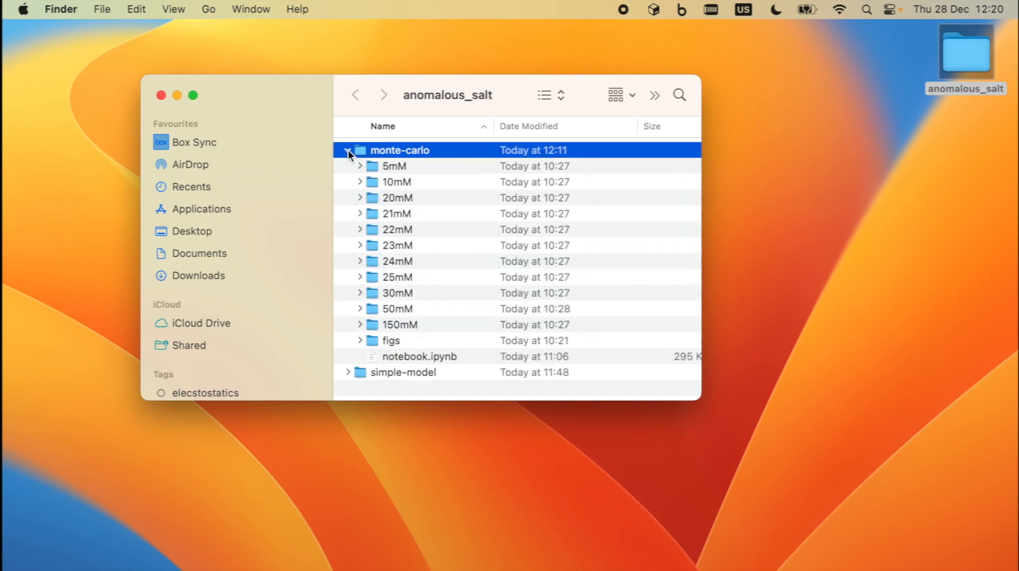
click(406, 358)
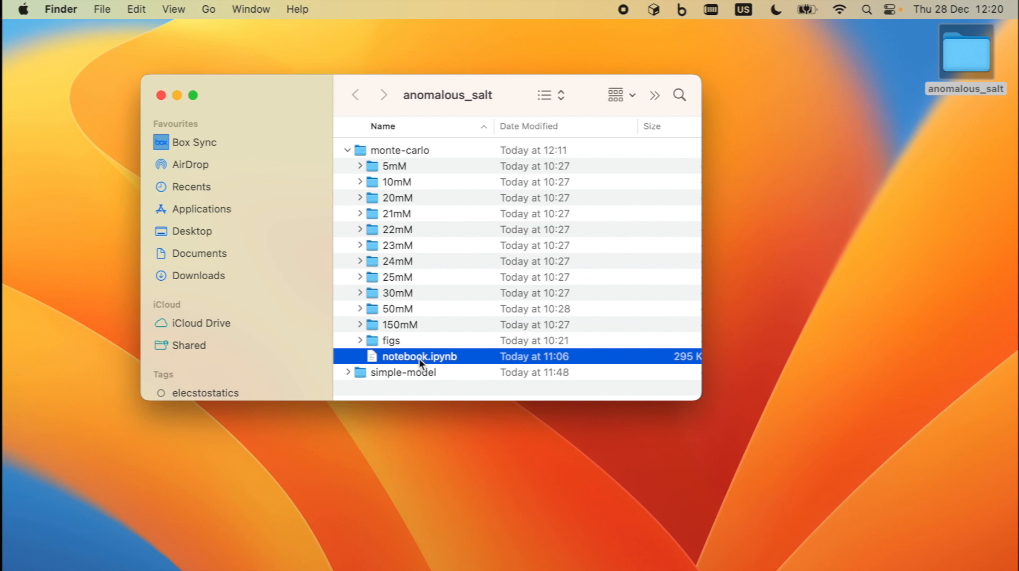
click(347, 151)
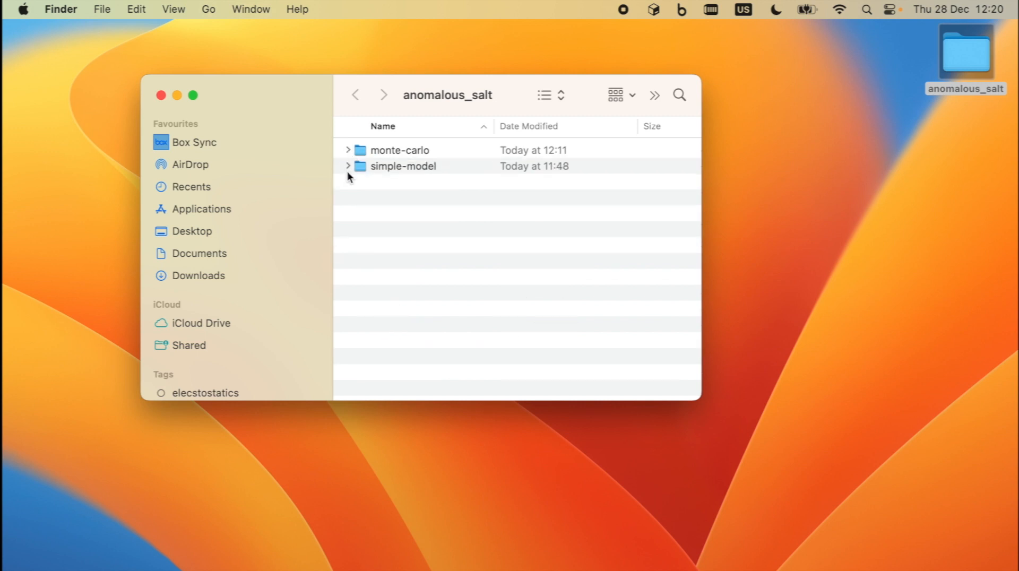
click(348, 168)
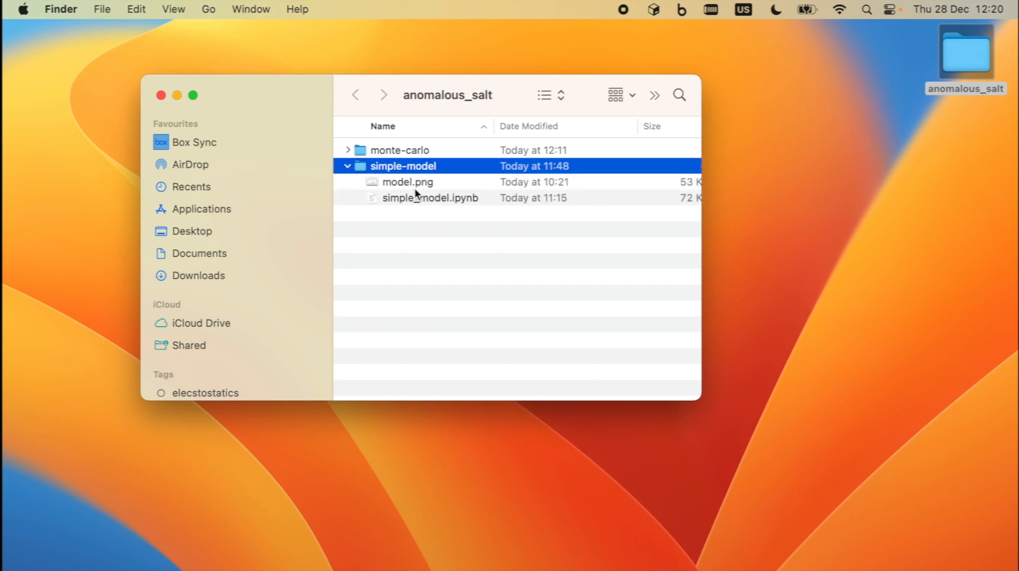
click(421, 199)
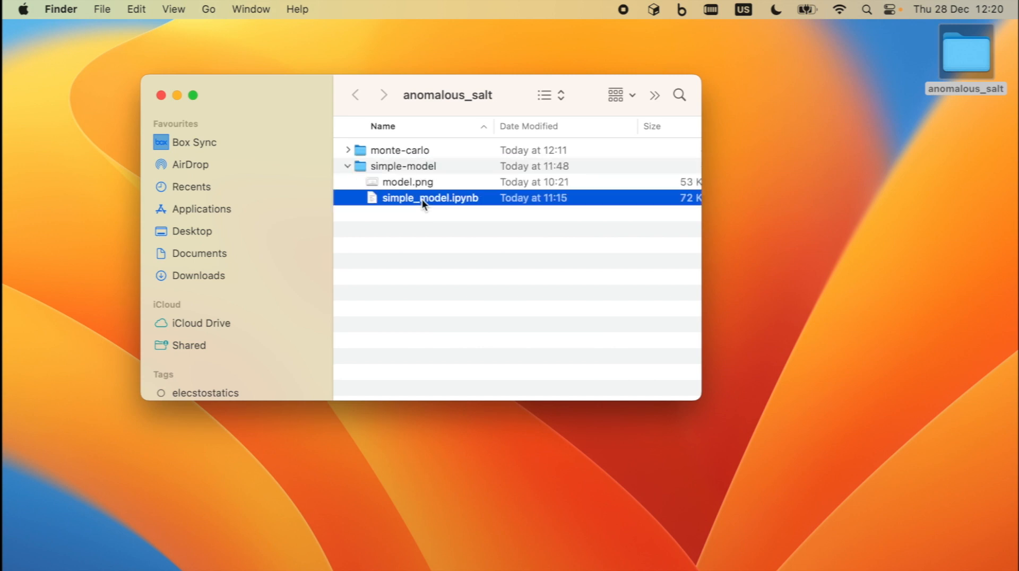
click(348, 166)
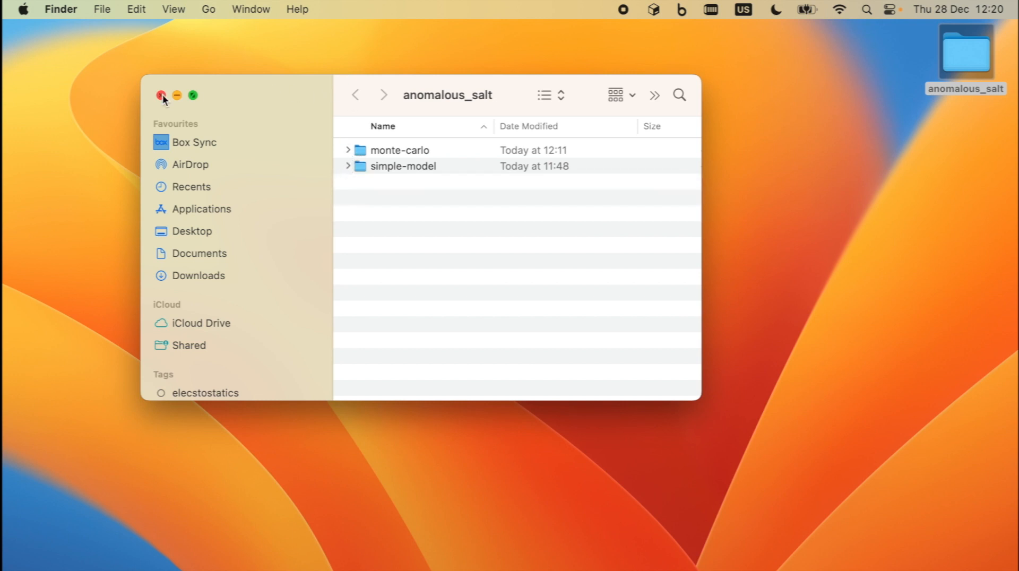
key(super+w)
key(super+Tab)
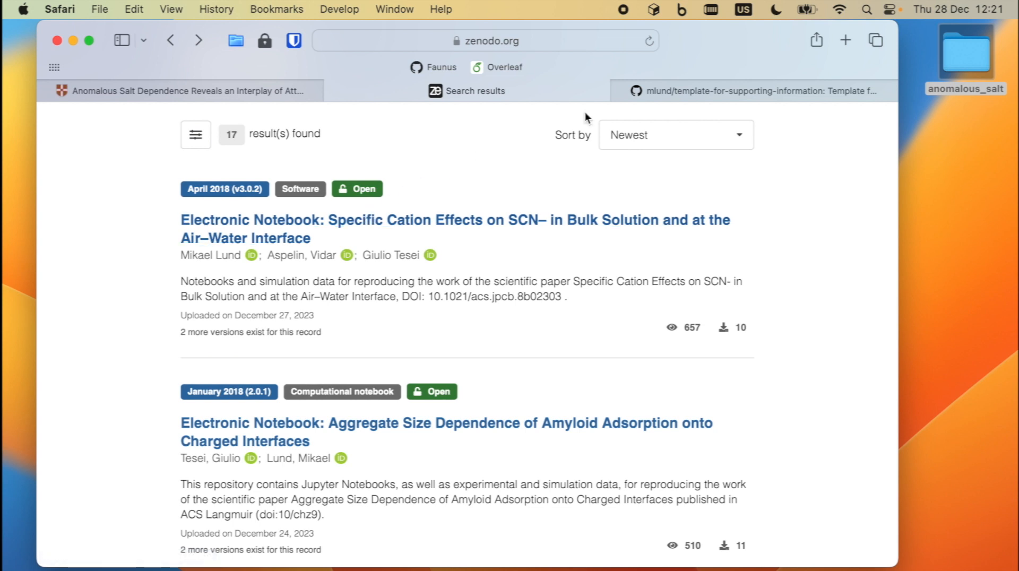
- Review the template-for-supporting-information repository's file list and Electronic Notebook README
click(689, 88)
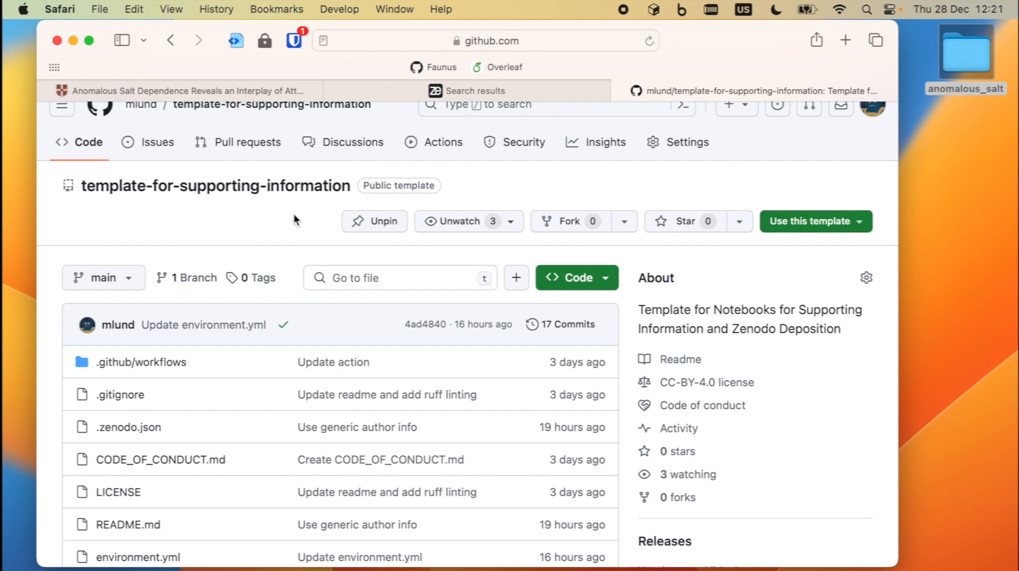
scroll(269, 317, down, 5)
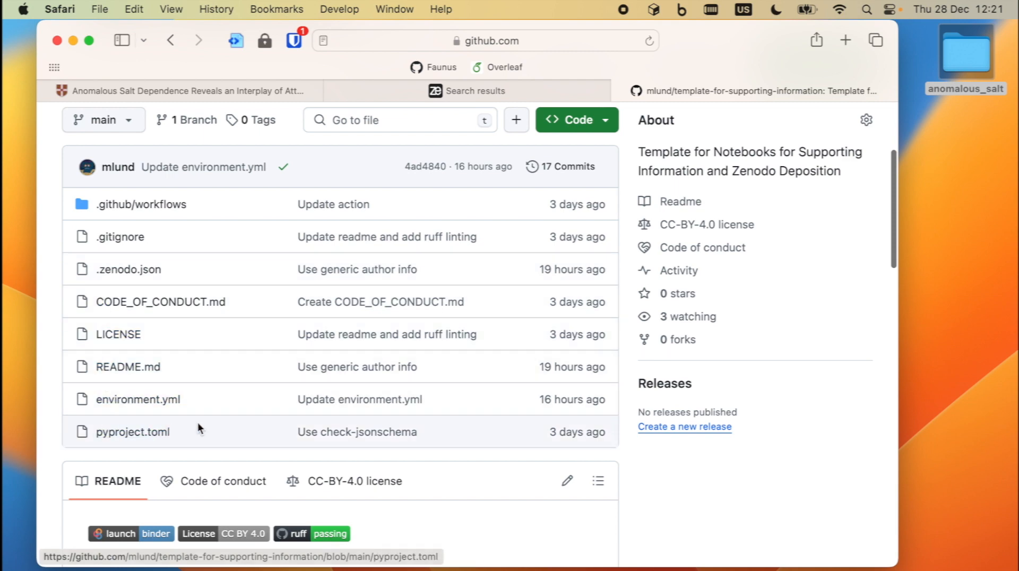
scroll(212, 421, down, 10)
scroll(213, 421, up, 15)
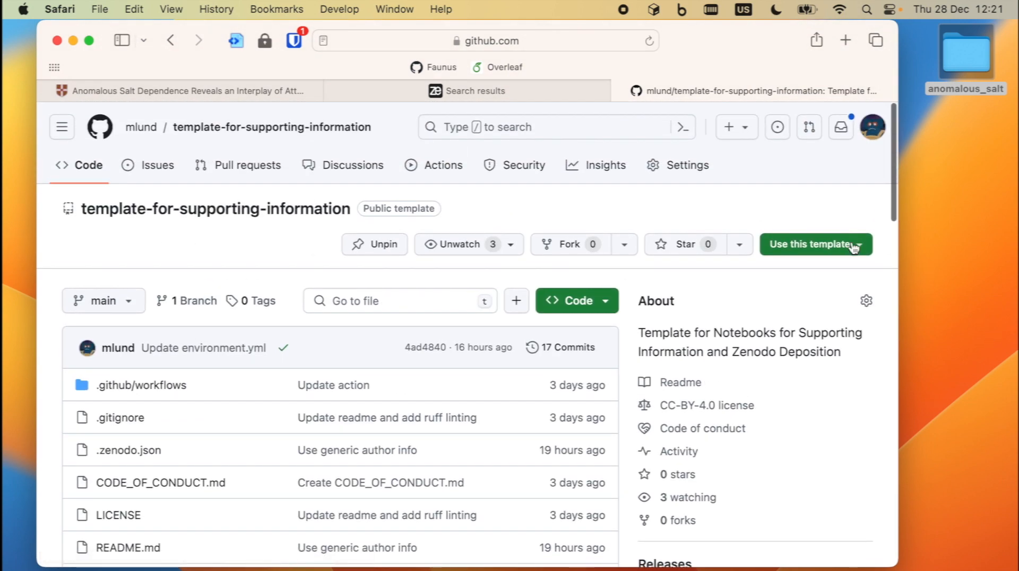
- Start a new repository from the template named SI-anomalous_salt
click(802, 247)
click(796, 272)
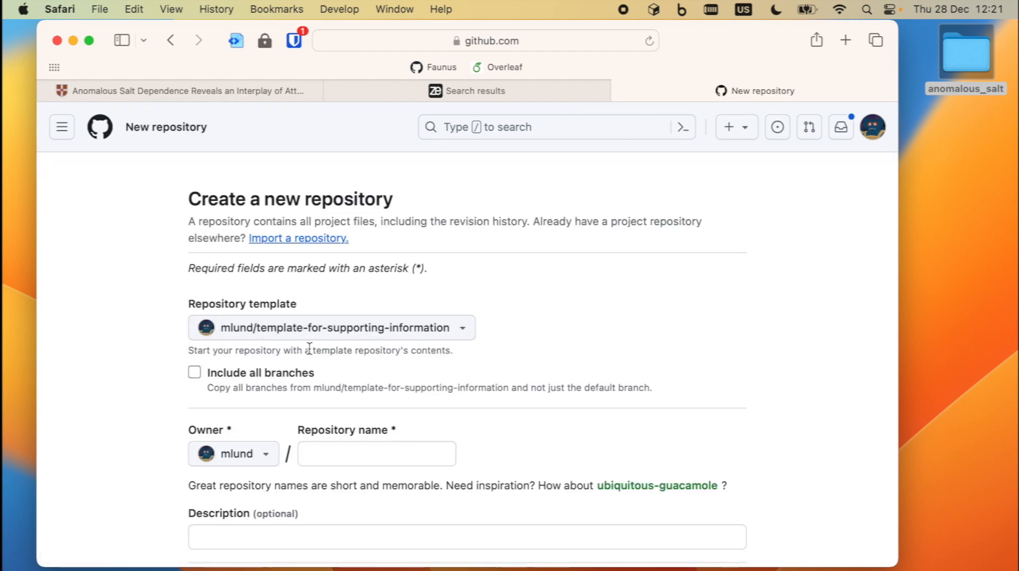
scroll(308, 348, down, 5)
click(322, 334)
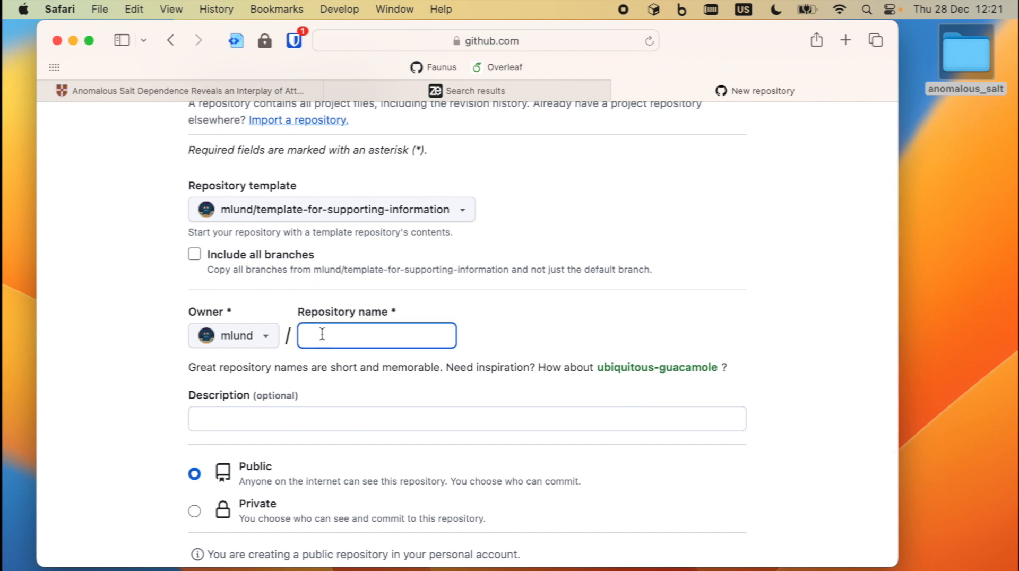
text(anomalous_s)
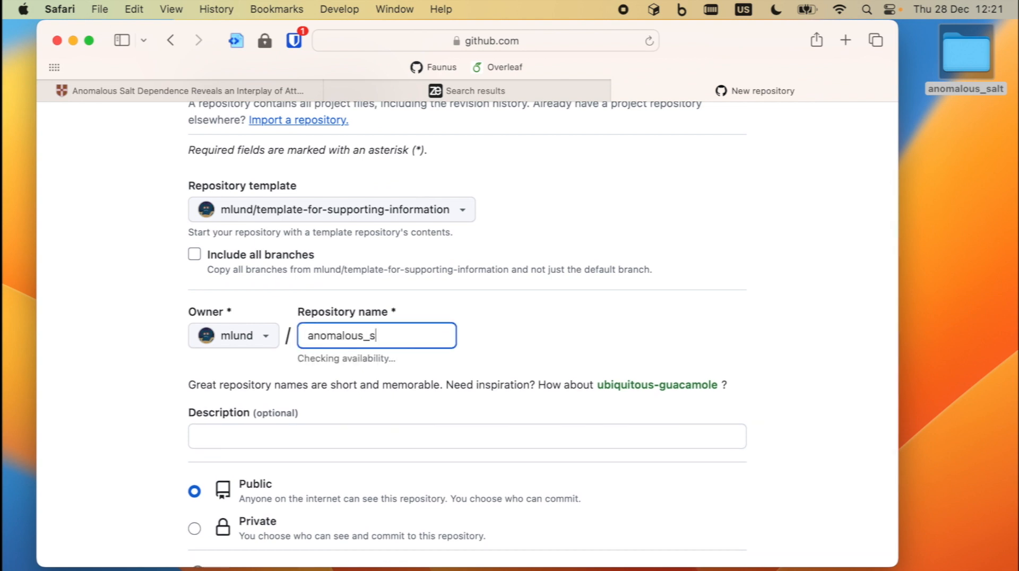
text(alt)
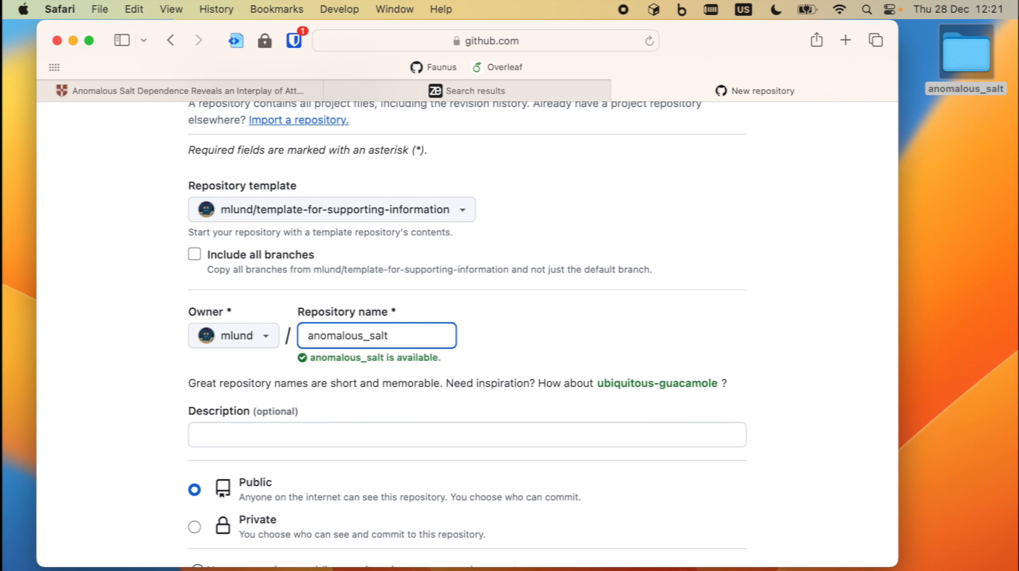
key(super+Left)
text(SI-)
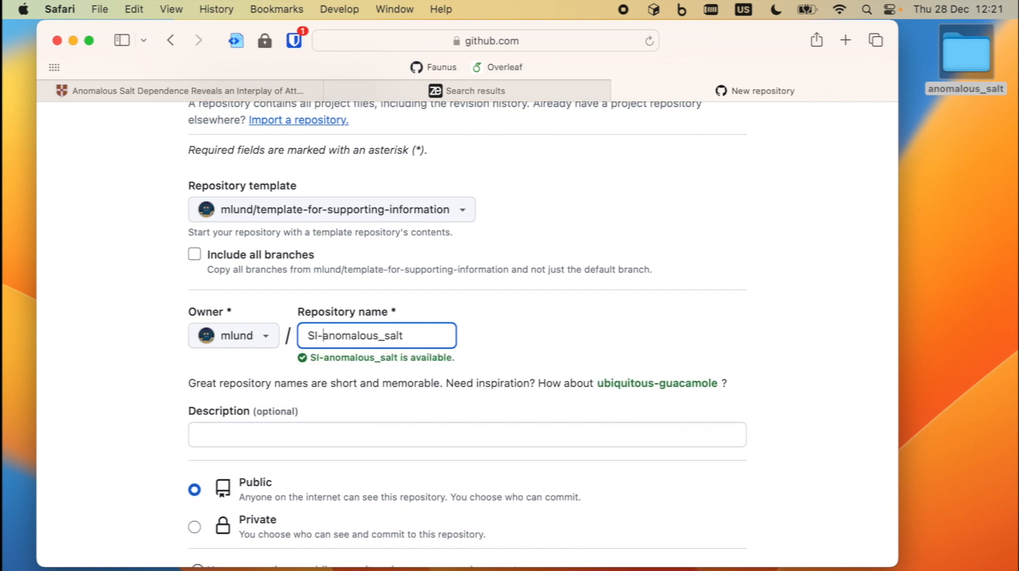
- Set the description to 'Electronic Noteboo' followed by the copied Cambridge article title
scroll(356, 274, down, 4)
click(264, 339)
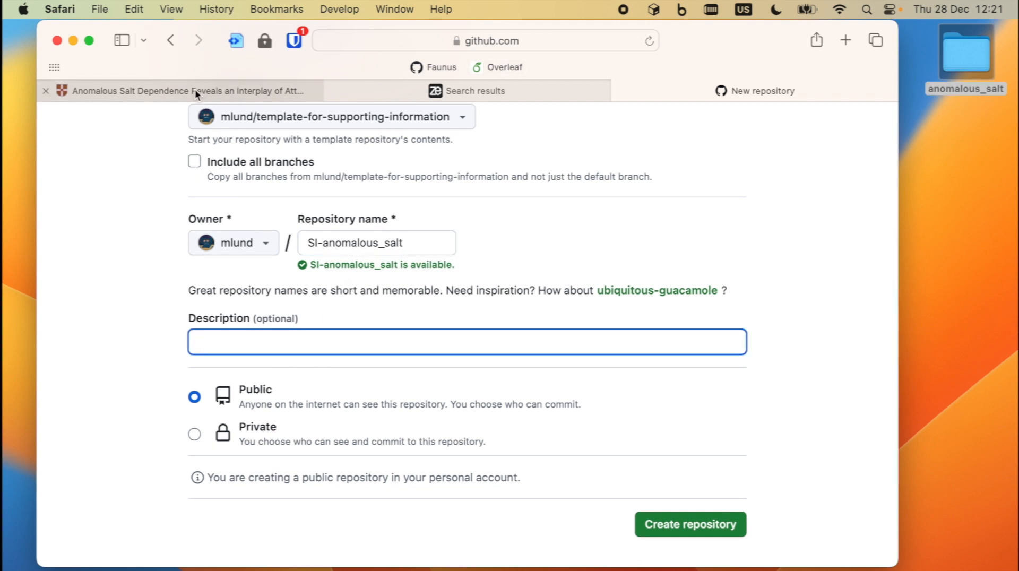
mouse_move(195, 94)
text(Elect)
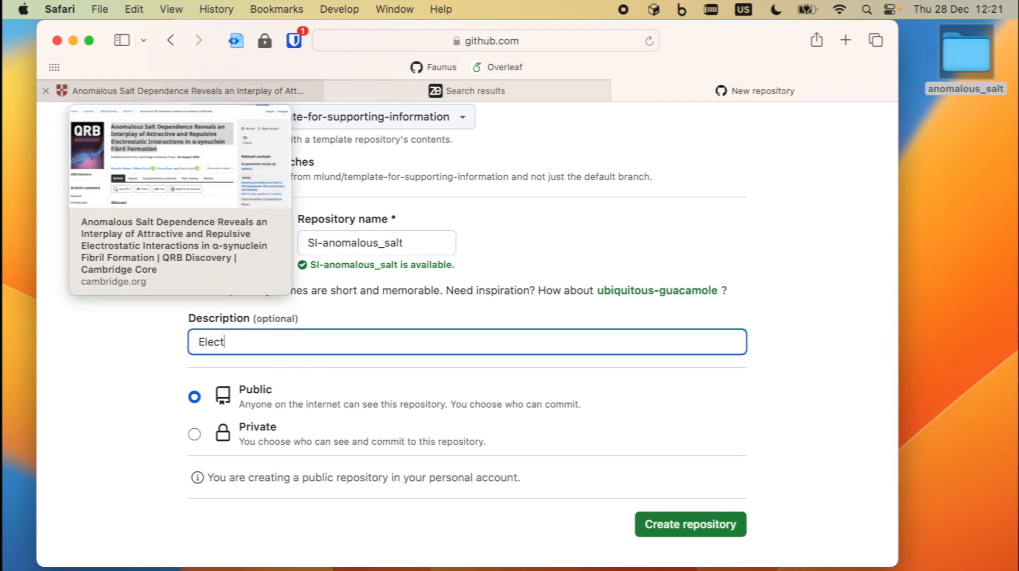
text(ronic Notebook:)
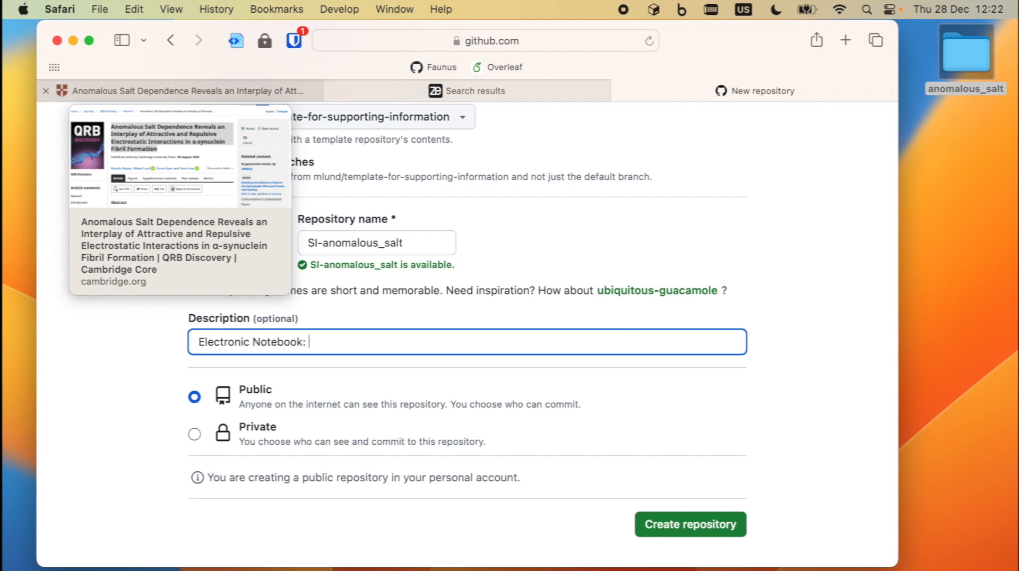
click(165, 91)
click(204, 185)
drag(204, 185, 393, 286)
key(super+c)
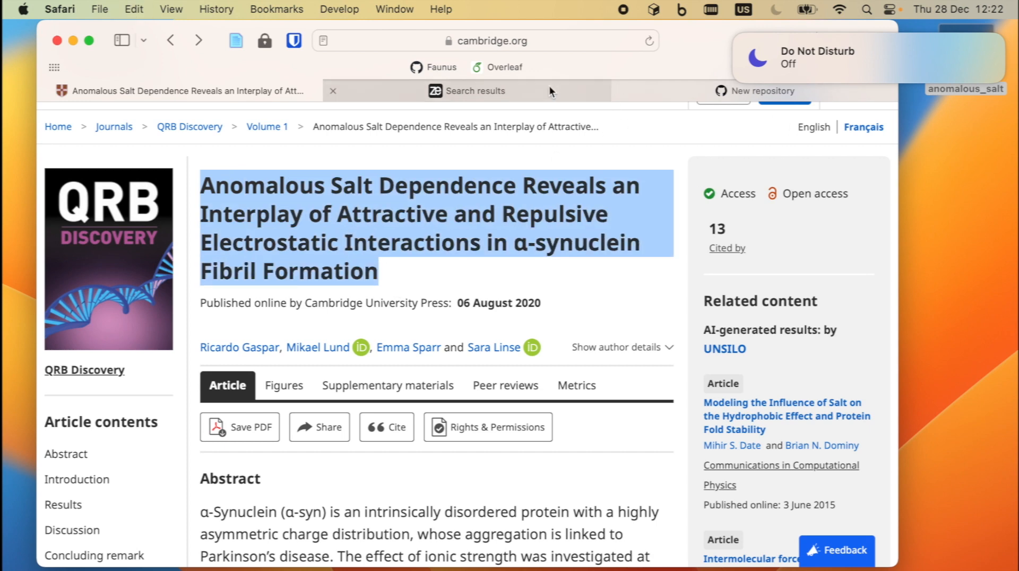
click(673, 93)
key(super+v)
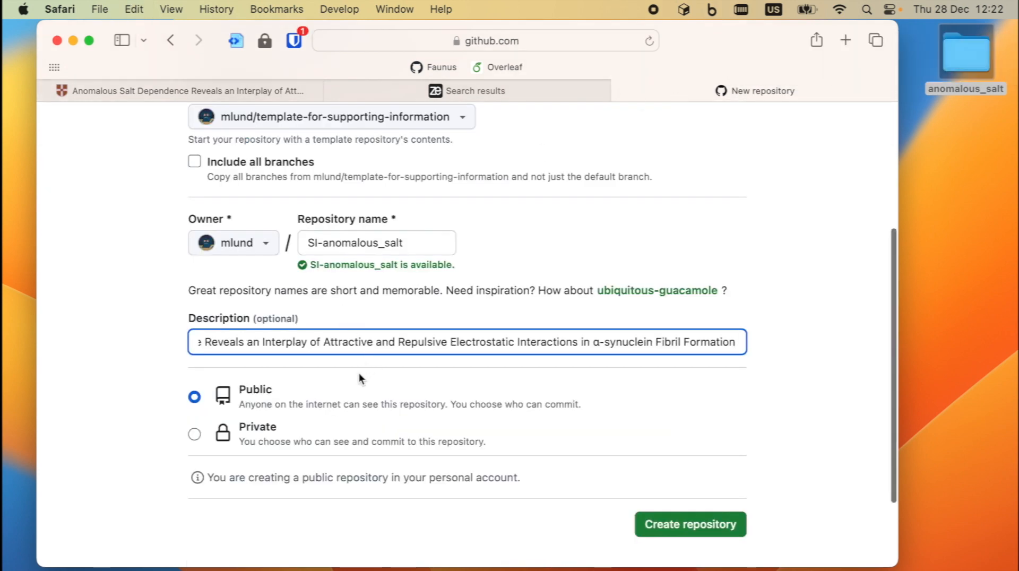
- Create the public repository and open the new SI-anomalous_salt page
scroll(260, 327, down, 3)
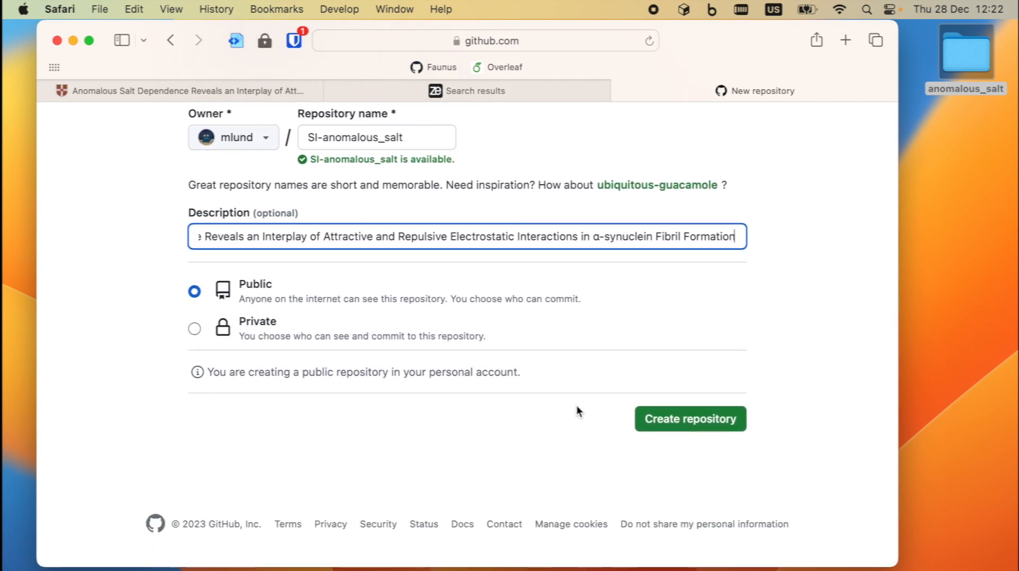
click(700, 424)
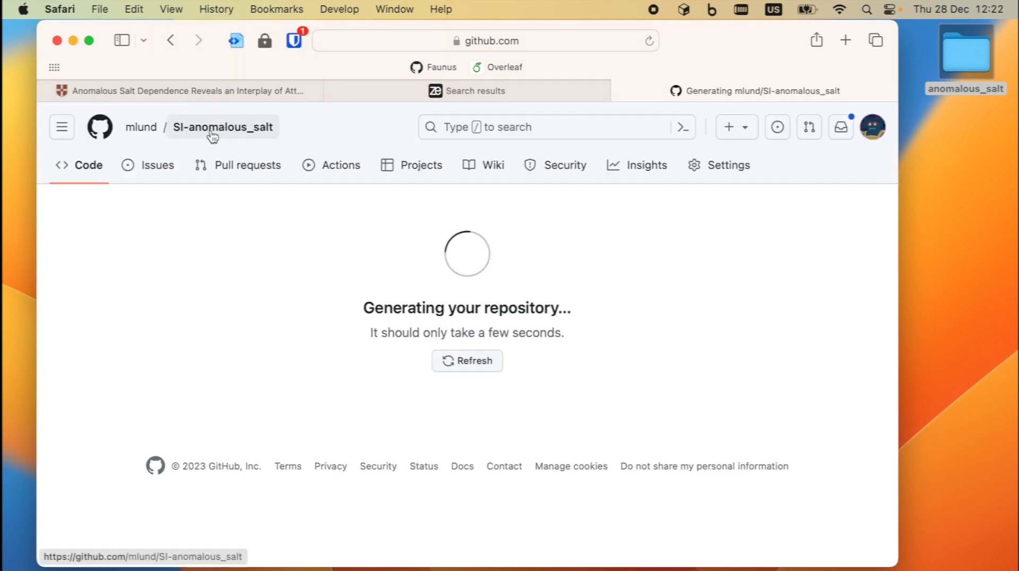
click(272, 129)
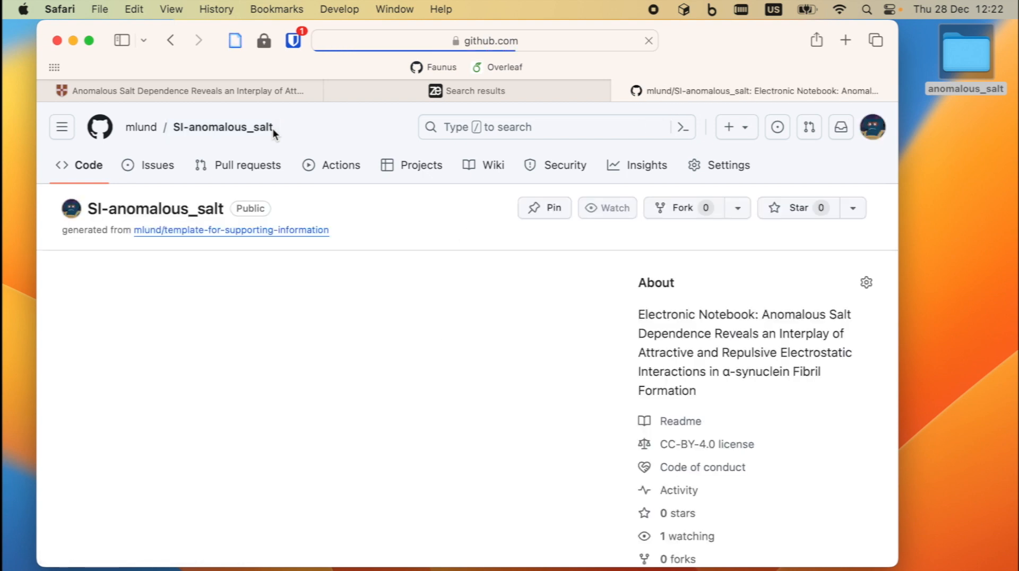
- Open the local anomalous_salt folder beside the repository page and select monte-carlo and simple-model
scroll(244, 383, down, 10)
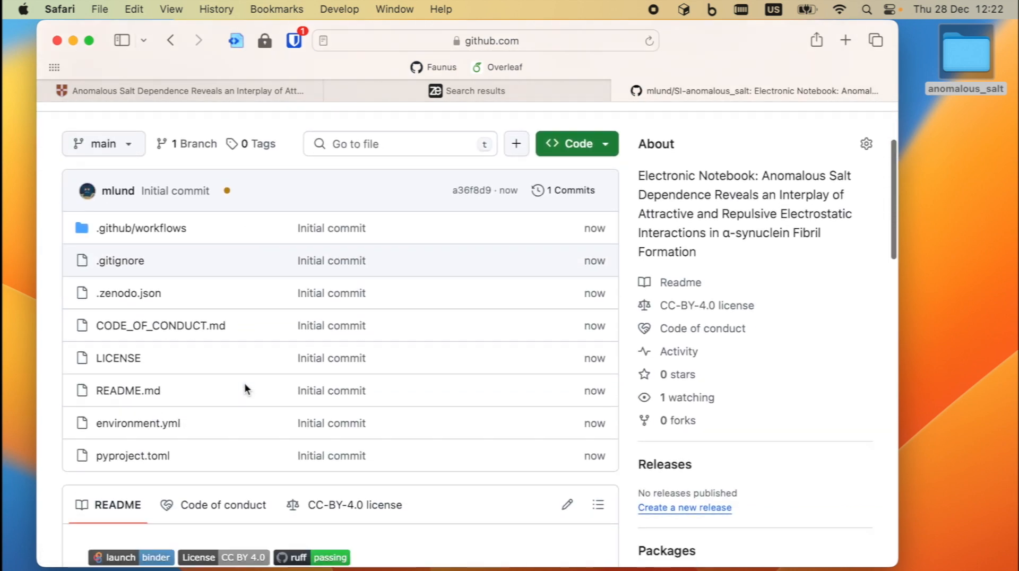
scroll(244, 383, up, 3)
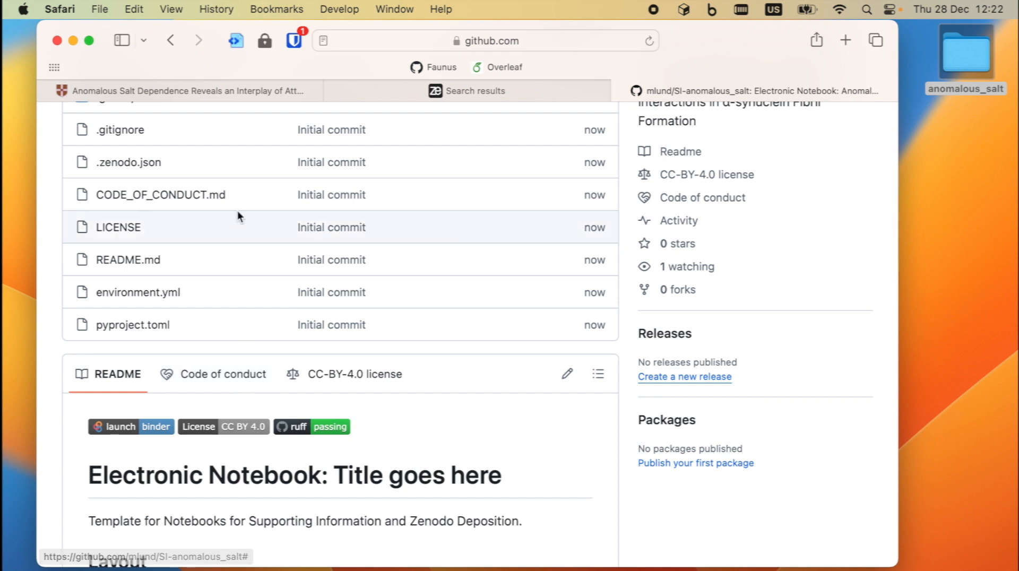
scroll(237, 210, up, 3)
scroll(237, 210, down, 6)
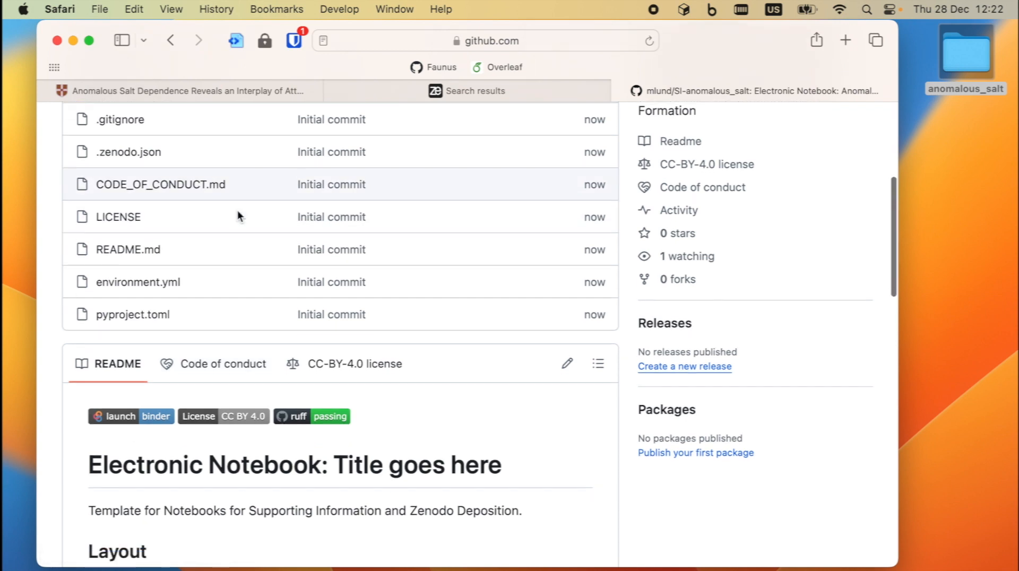
scroll(237, 210, down, 5)
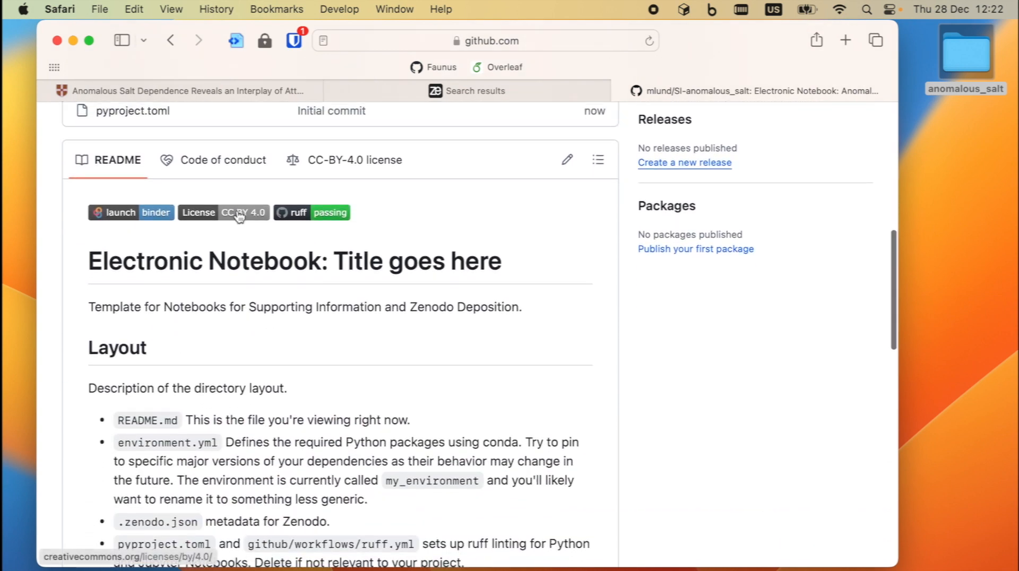
scroll(239, 215, up, 10)
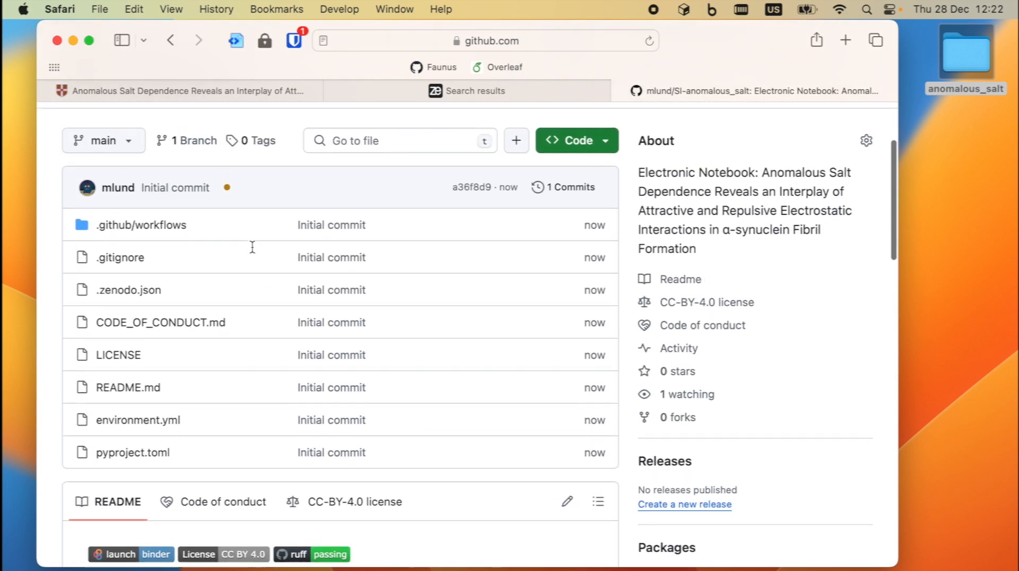
double_click(956, 54)
drag(278, 84, 741, 139)
key(super+a)
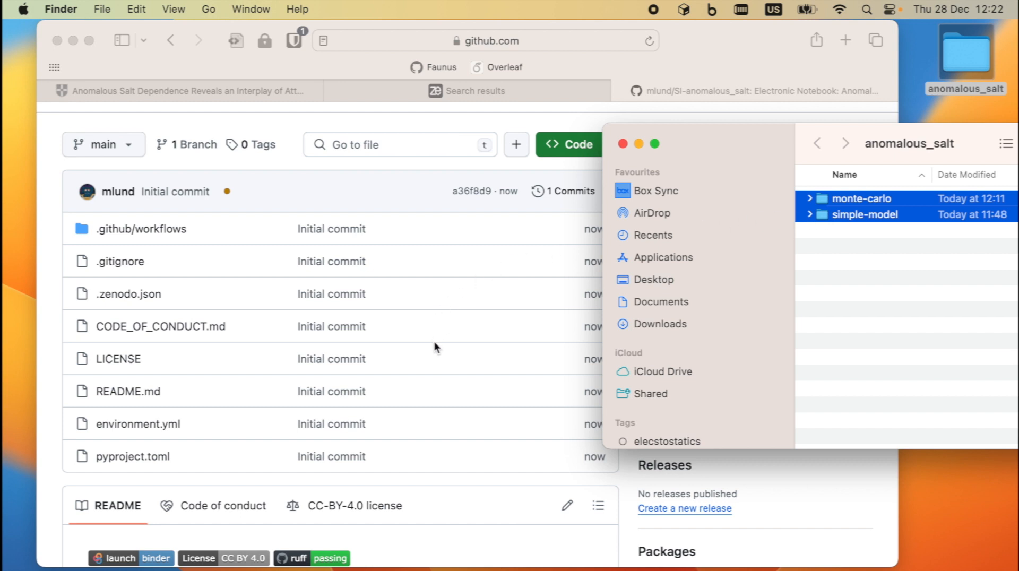
- Select monte-carlo and simple-model and drag them onto the repository to upload
drag(740, 139, 696, 120)
click(799, 221)
click(780, 199)
shift+click(777, 179)
drag(778, 179, 419, 295)
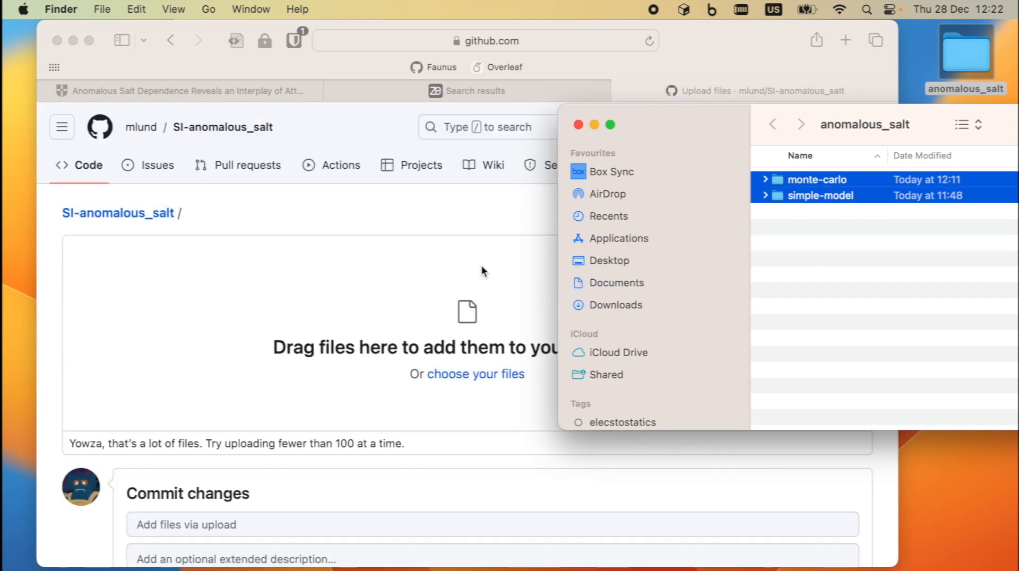
- Upload the simple-model folder, then try adding monte-carlo and inspect its contents
drag(658, 124, 814, 84)
scroll(317, 377, down, 3)
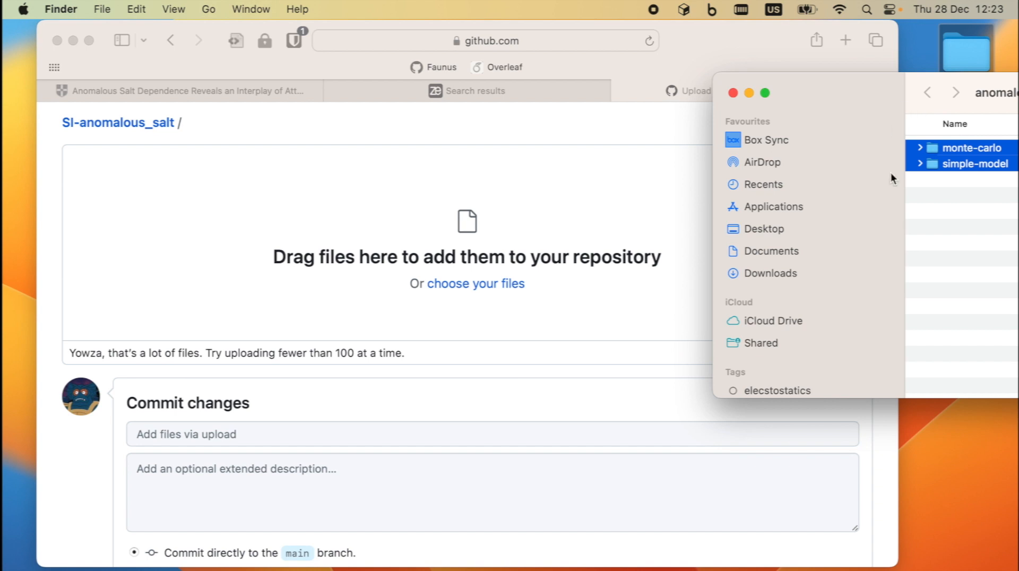
click(922, 229)
drag(929, 166, 478, 191)
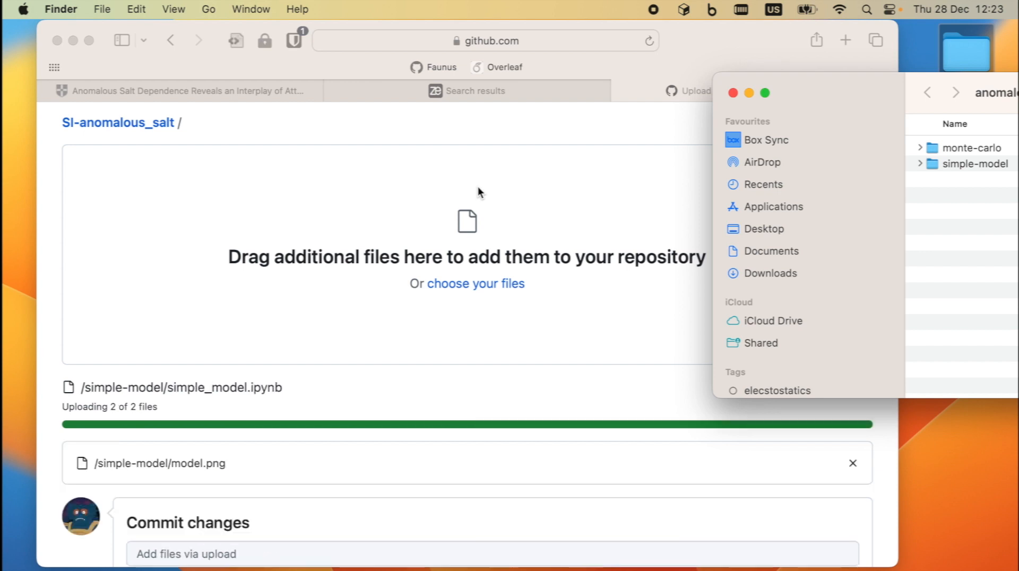
drag(852, 85, 726, 36)
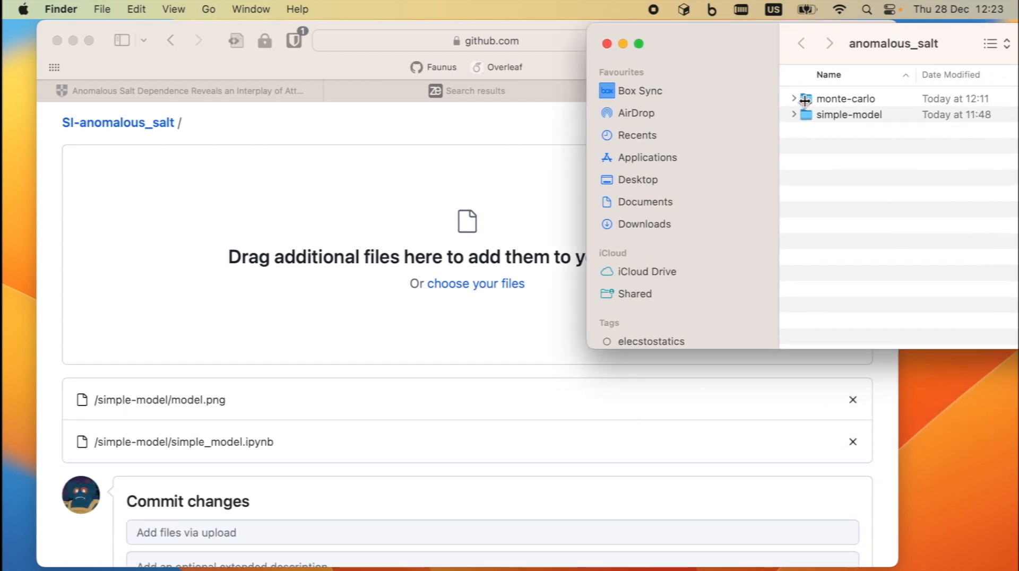
drag(805, 102, 392, 207)
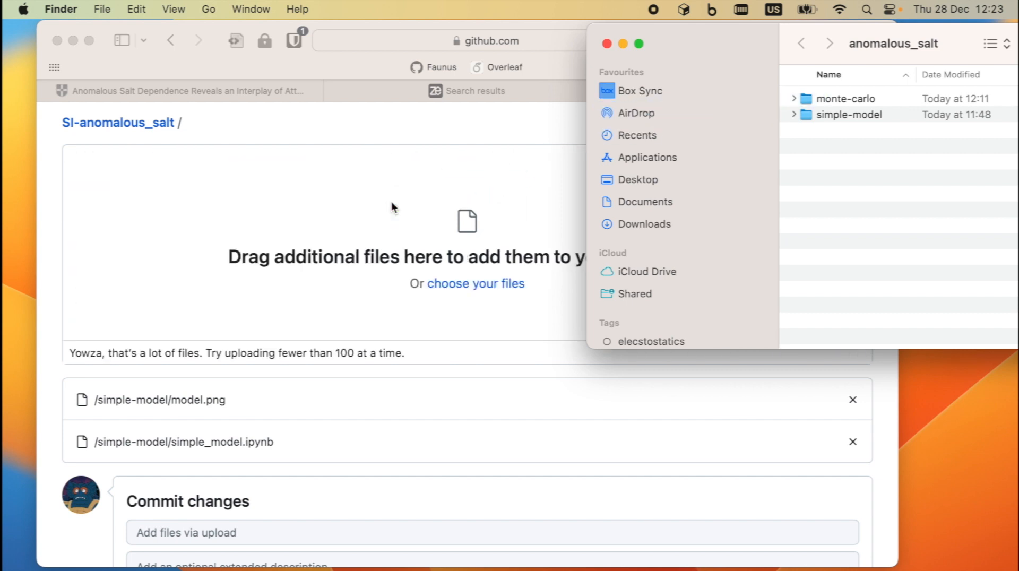
click(794, 99)
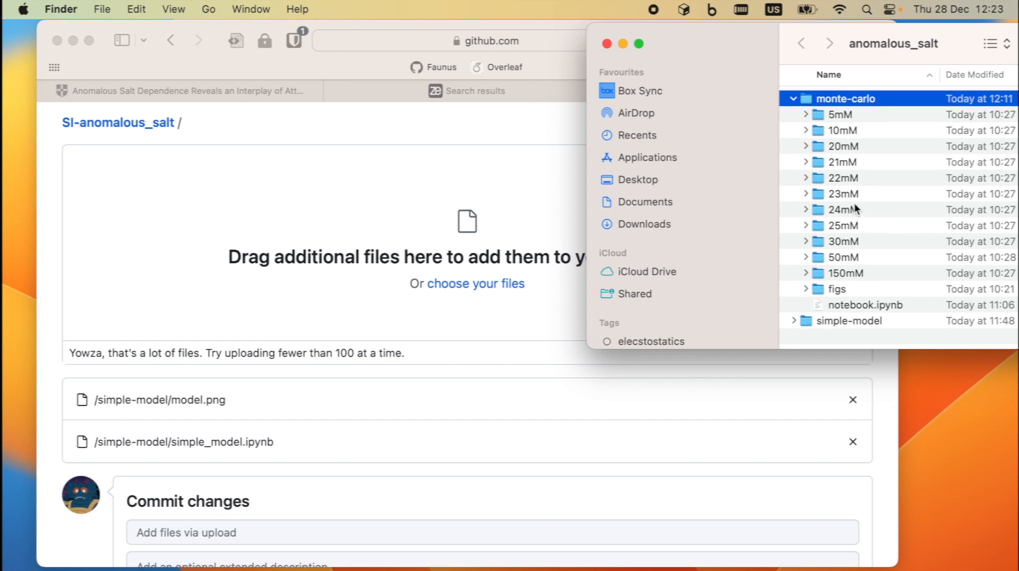
- Commit the simple-model upload as 'Add files via upload'
click(319, 171)
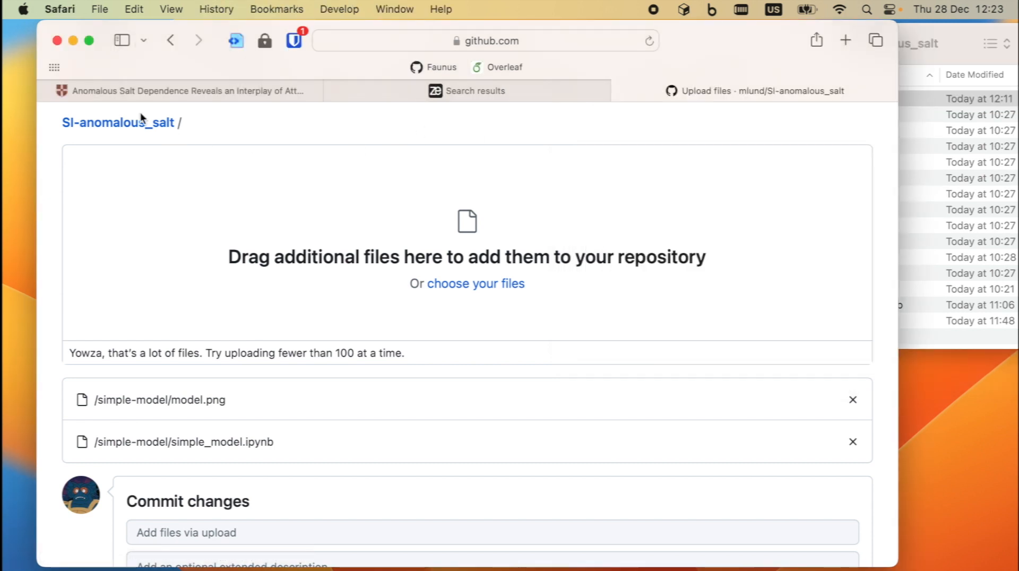
click(137, 125)
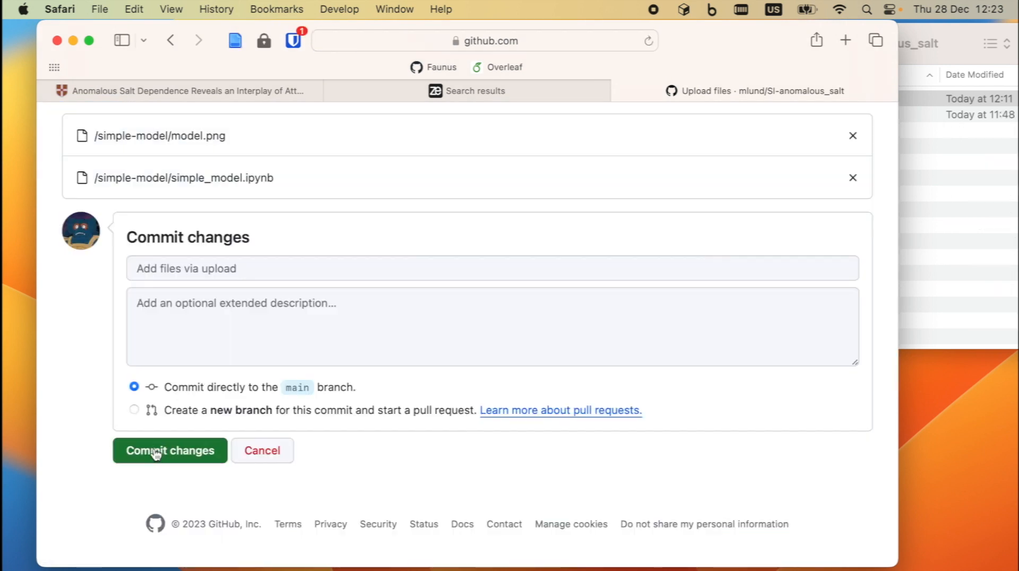
click(155, 451)
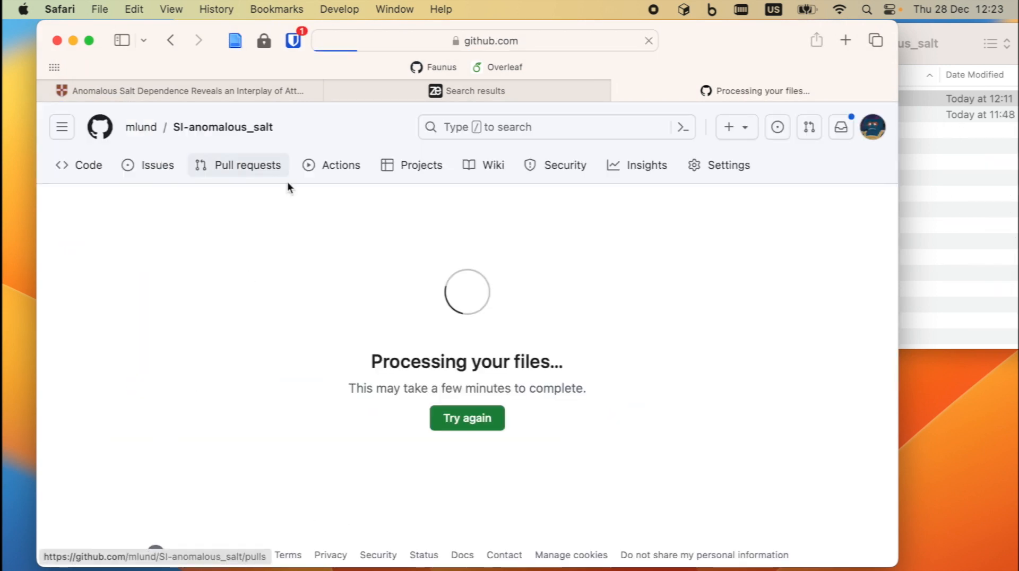
click(953, 184)
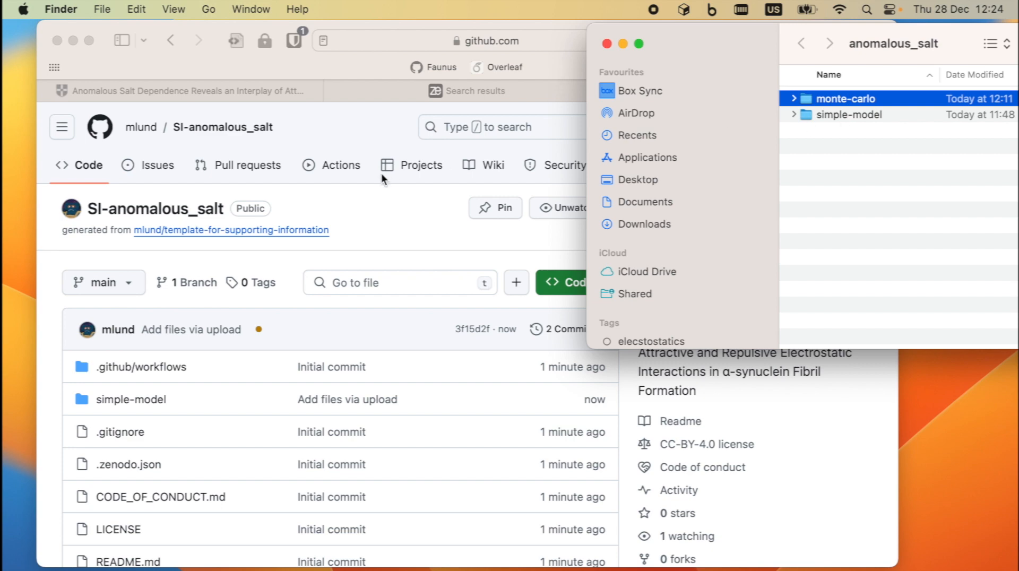
- Scroll through the SI-anomalous_salt README checklist, then open .zenodo.json
click(397, 219)
scroll(209, 329, down, 5)
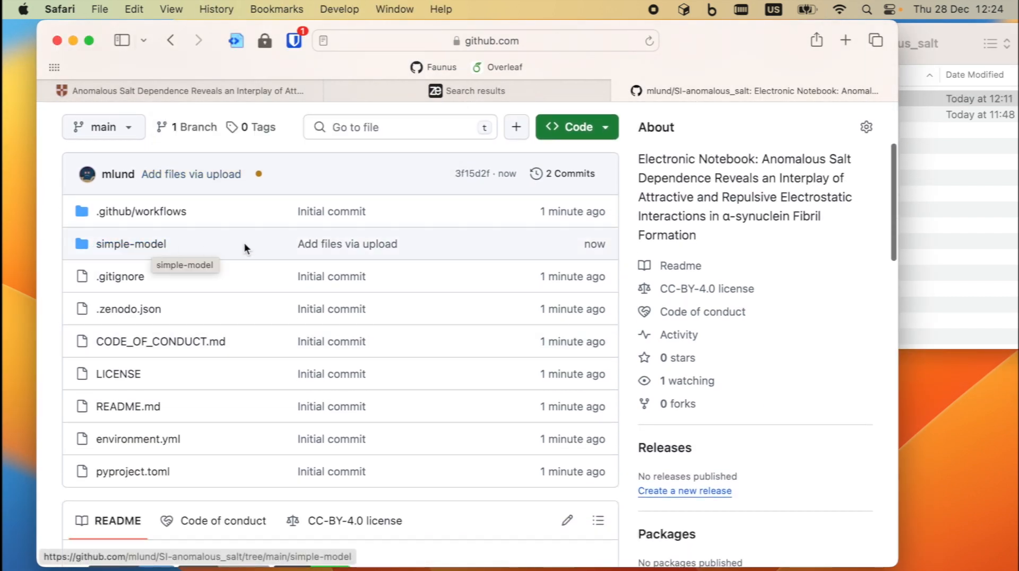
scroll(285, 237, down, 5)
scroll(284, 237, down, 15)
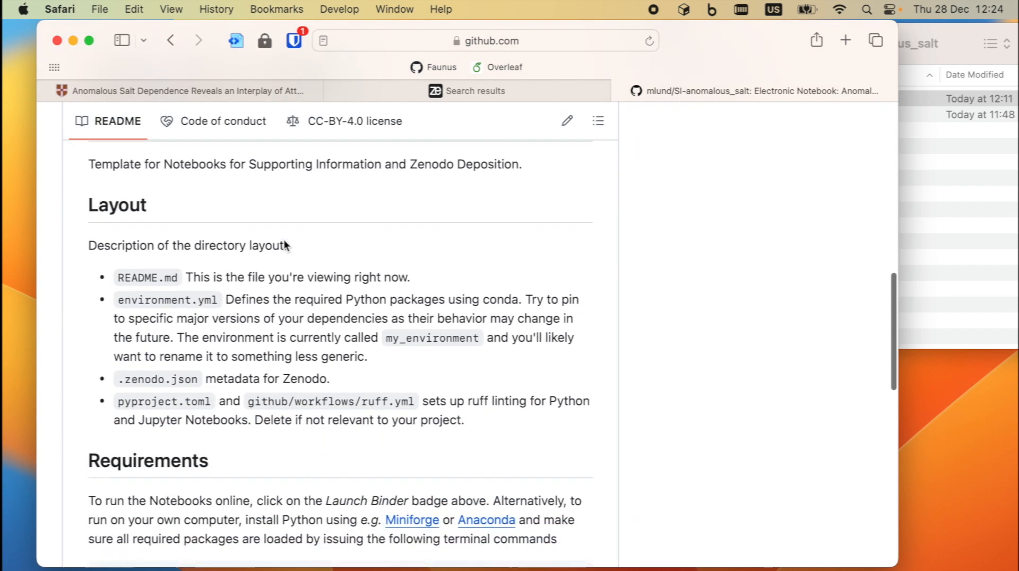
scroll(284, 242, down, 4)
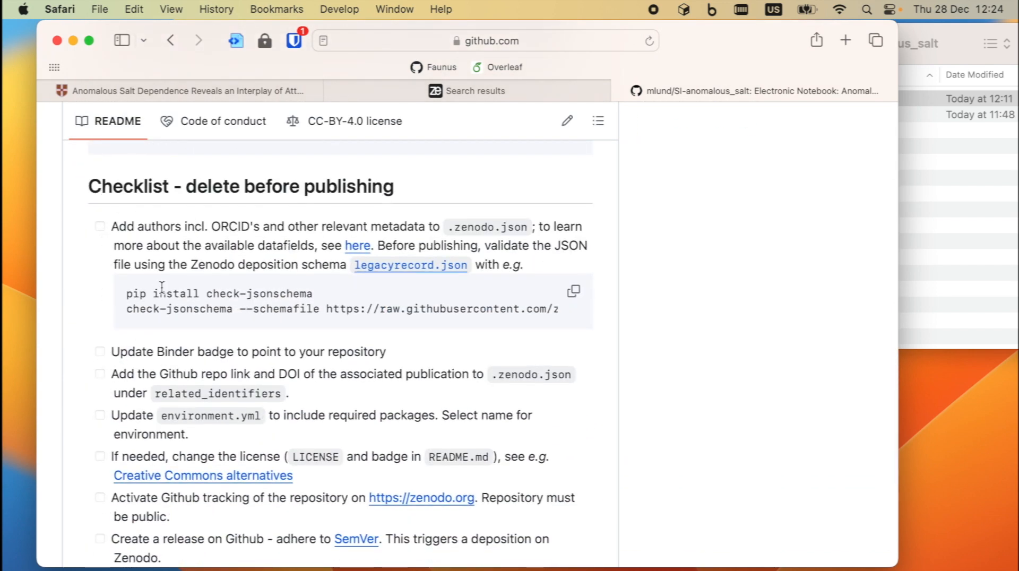
scroll(162, 286, up, 20)
scroll(159, 292, down, 2)
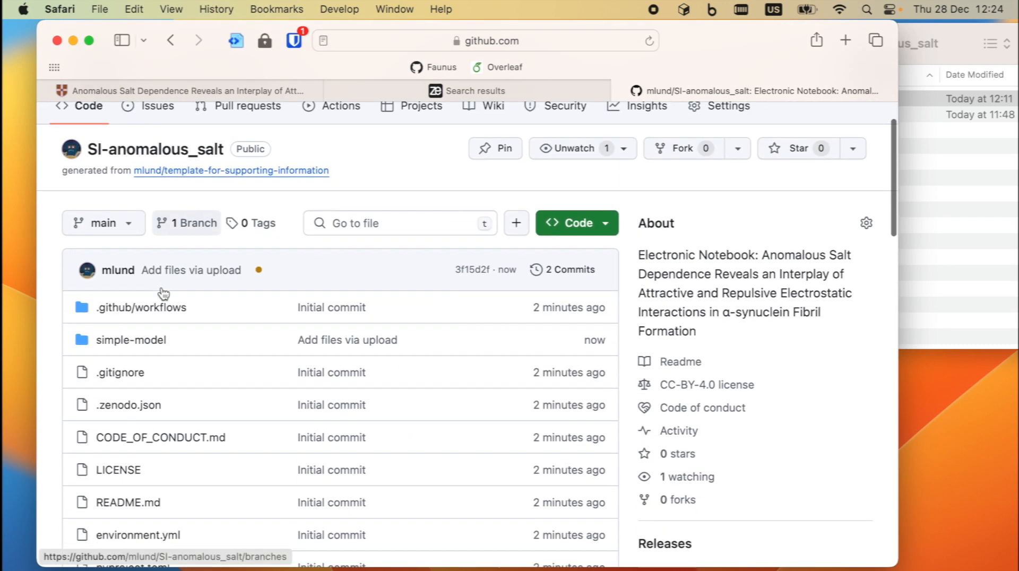
click(118, 388)
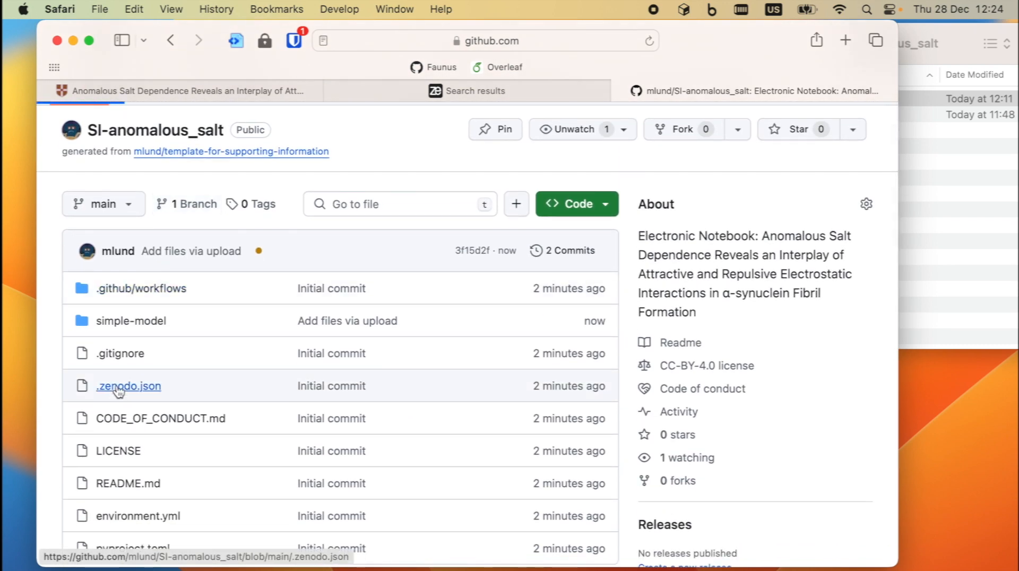
- Review .zenodo.json with a narrower file tree and open it in the editor
scroll(491, 313, down, 3)
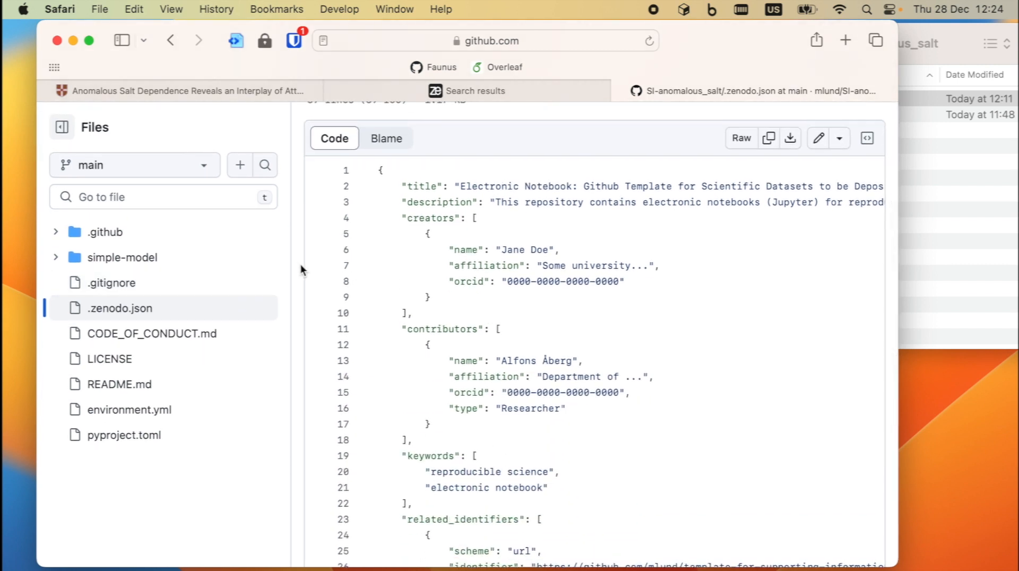
drag(291, 267, 182, 275)
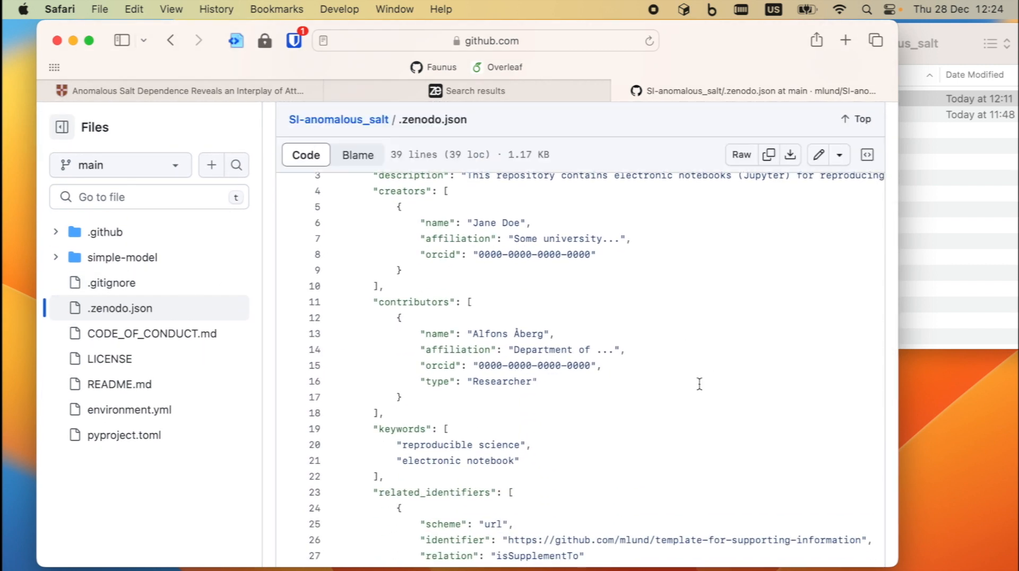
scroll(700, 383, up, 3)
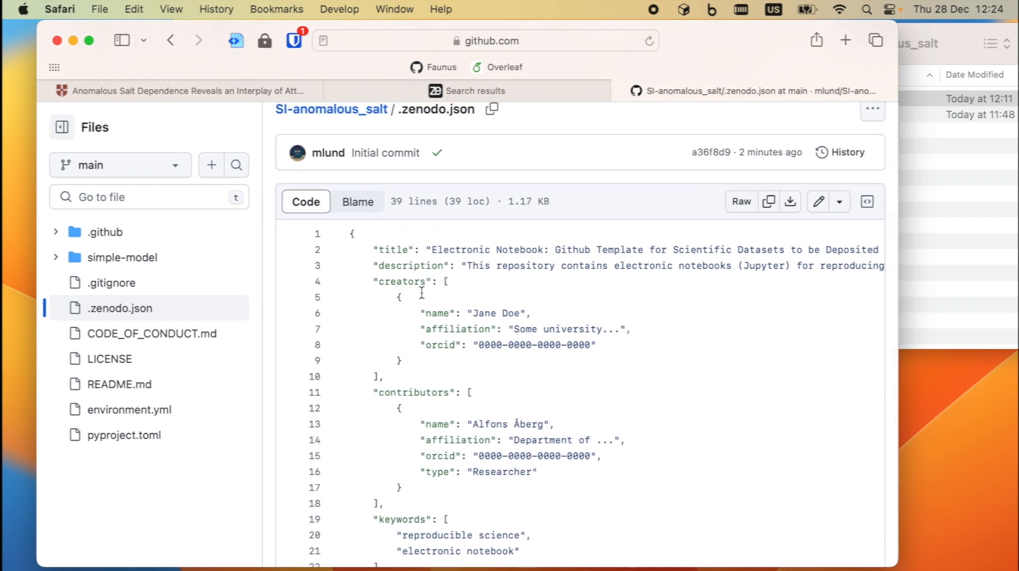
scroll(419, 474, down, 5)
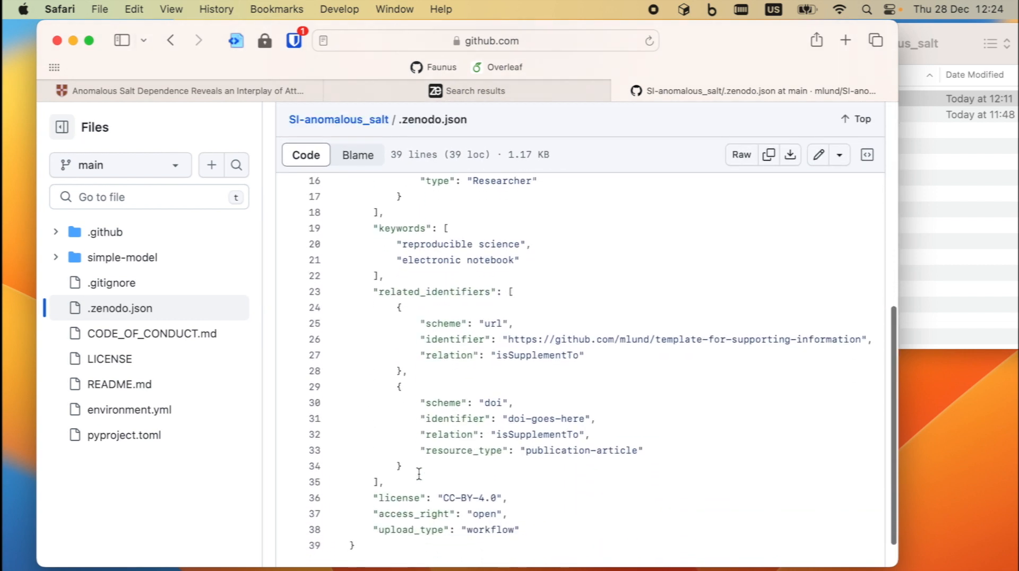
scroll(743, 270, up, 3)
click(820, 157)
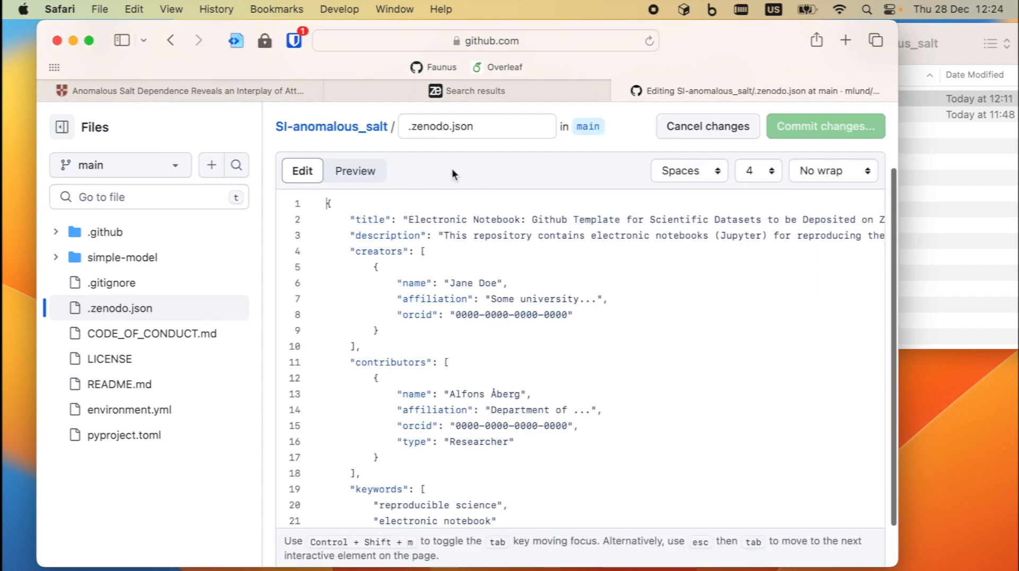
- Set the title to 'Electronic Notebook:' plus the article title, and paste the title into the description
click(183, 85)
drag(201, 178, 383, 279)
key(super+c)
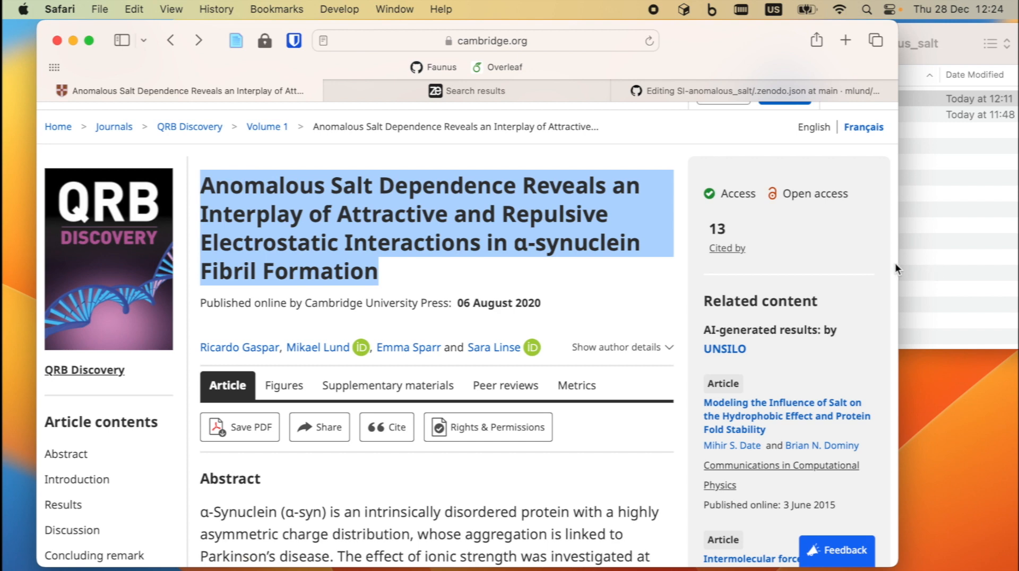
click(759, 91)
drag(409, 219, 478, 219)
key(BackSpace)
key(BackSpace)
text(Electronic Note",)
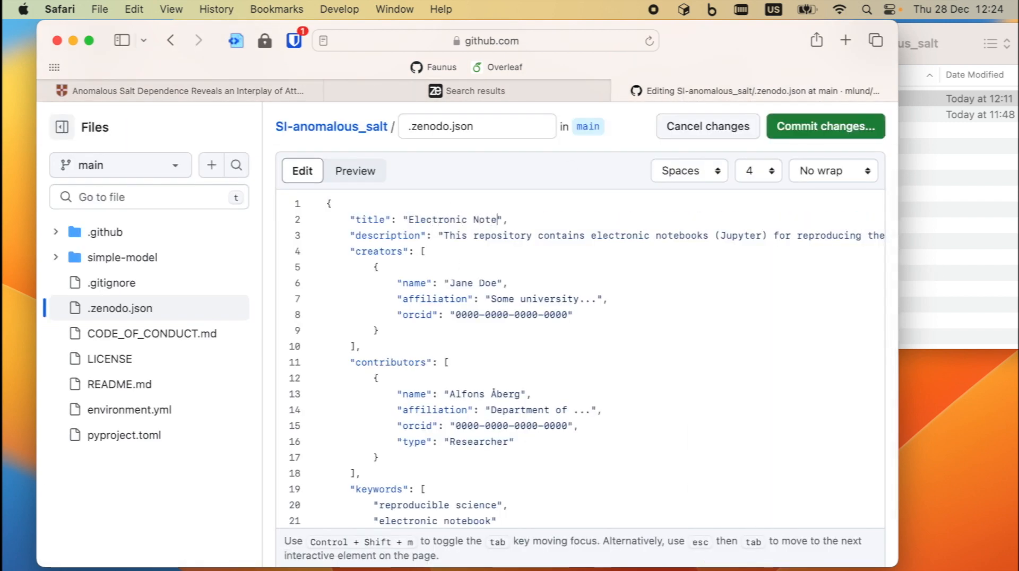
text(book:)
key(super+v)
key(Down)
key(Left)
key(Left)
key(BackSpace)
key(BackSpace)
key(BackSpace)
key(BackSpace)
key(BackSpace)
key(BackSpace)
key(BackSpace)
key(BackSpace)
key(BackSpace)
key(BackSpace)
key(BackSpace)
key(BackSpace)
key(BackSpace)
key(BackSpace)
key(BackSpace)
key(BackSpace)
key(BackSpace)
key(BackSpace)
key(BackSpace)
key(BackSpace)
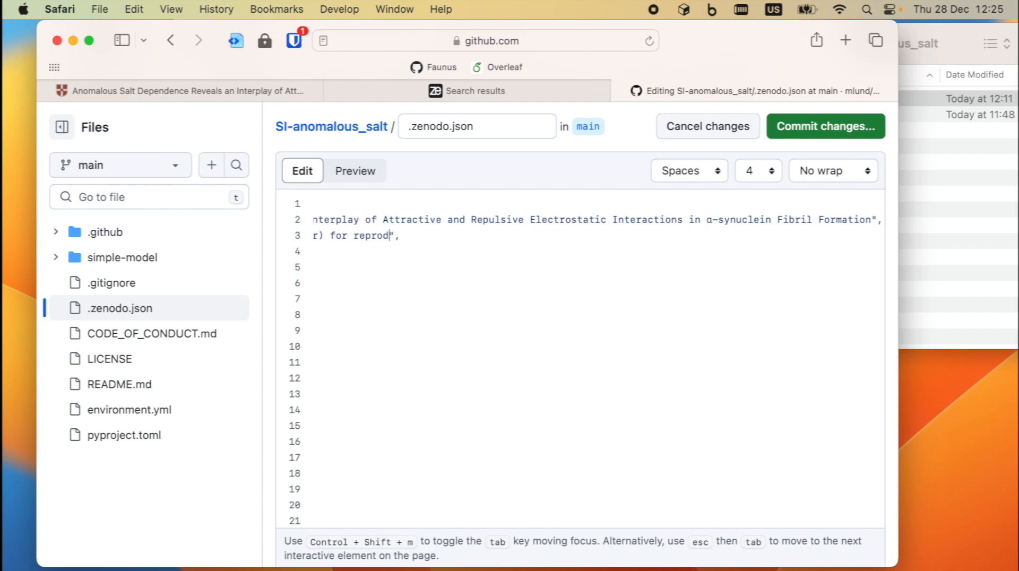
key(super+z)
key(super+v)
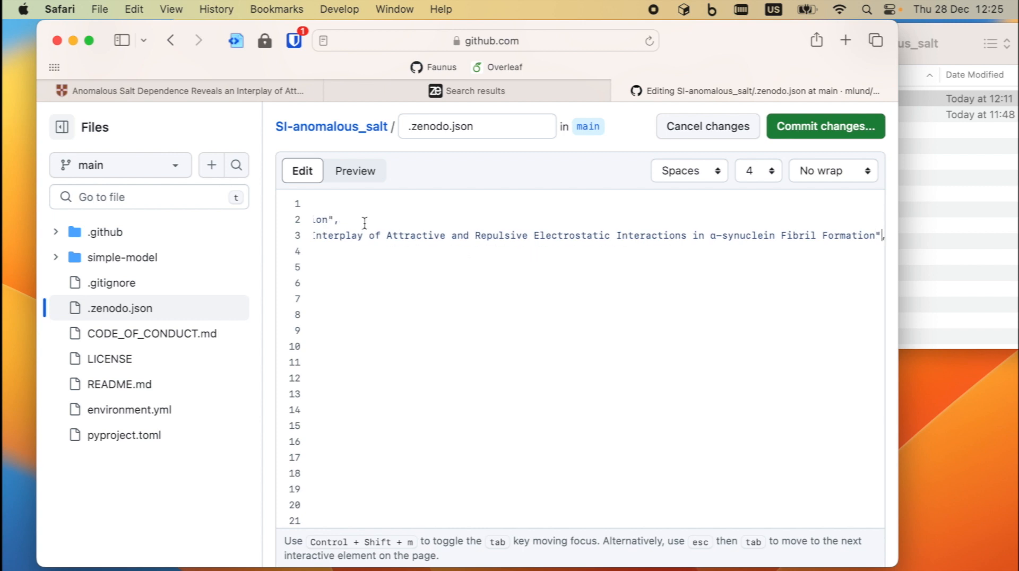
scroll(365, 228, left, 6)
text(the paper Anomalous Salt Dependence Reveals an Interplay of Attractive and Rep)
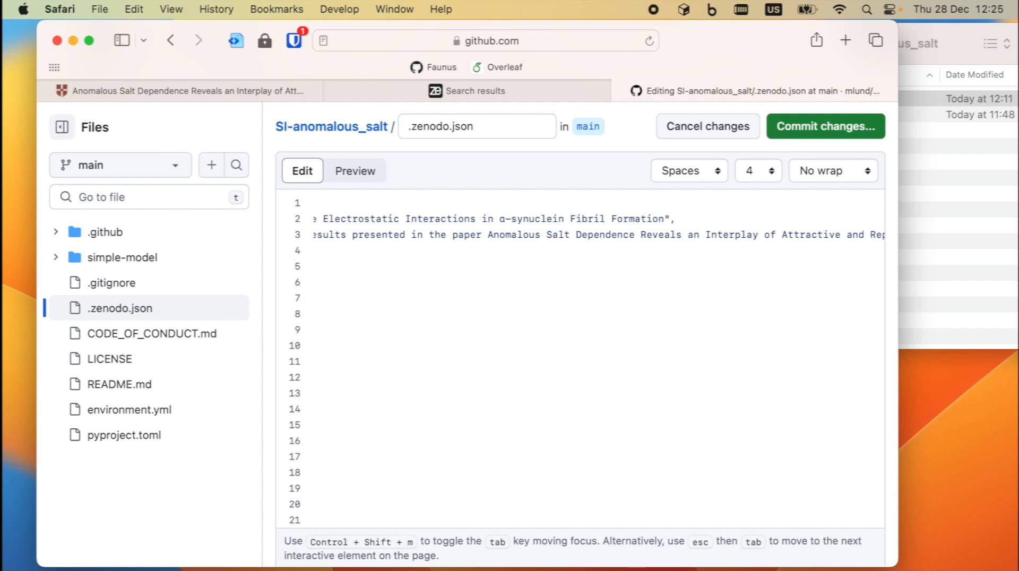
scroll(455, 300, right, 10)
scroll(455, 301, left, 15)
- Replace the creator placeholders with the author's name, Lund university affiliation and ORCID
drag(451, 282, 597, 297)
text(Mikael Lund)
text(Lund university)
text(,)
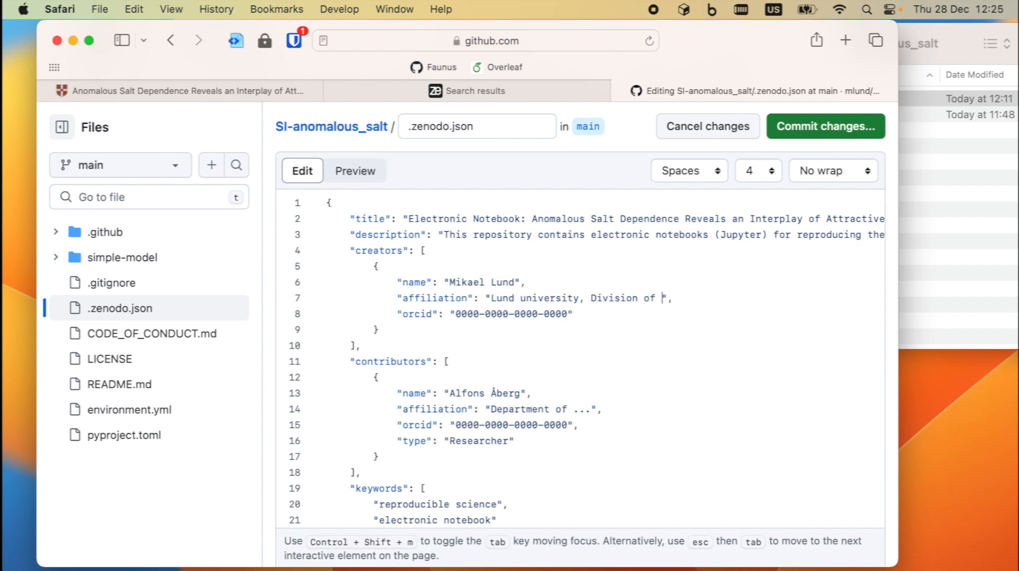
text( Division of Computational Chemistry, Luyn, Lund,)
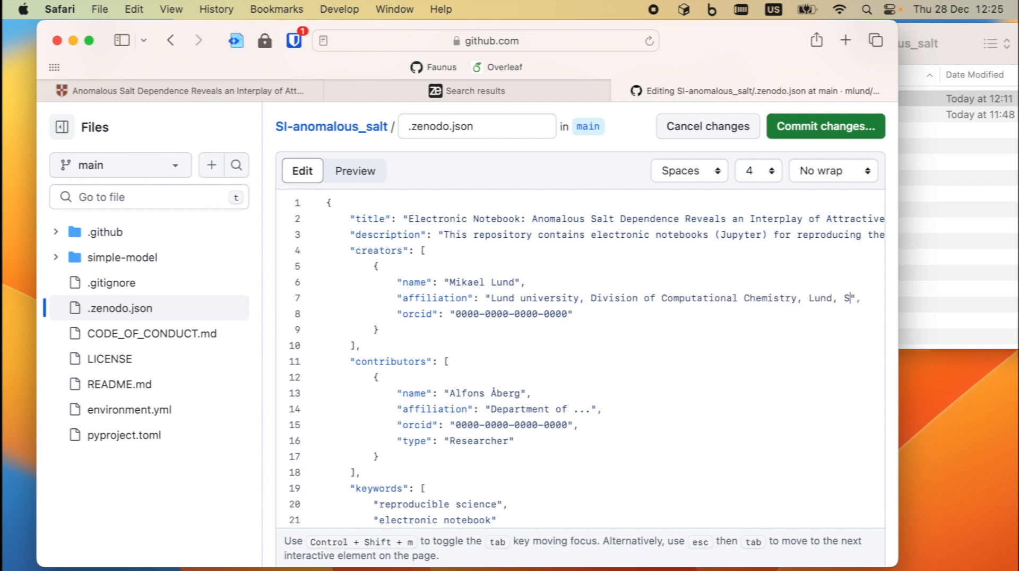
text(Sweden)
click(147, 90)
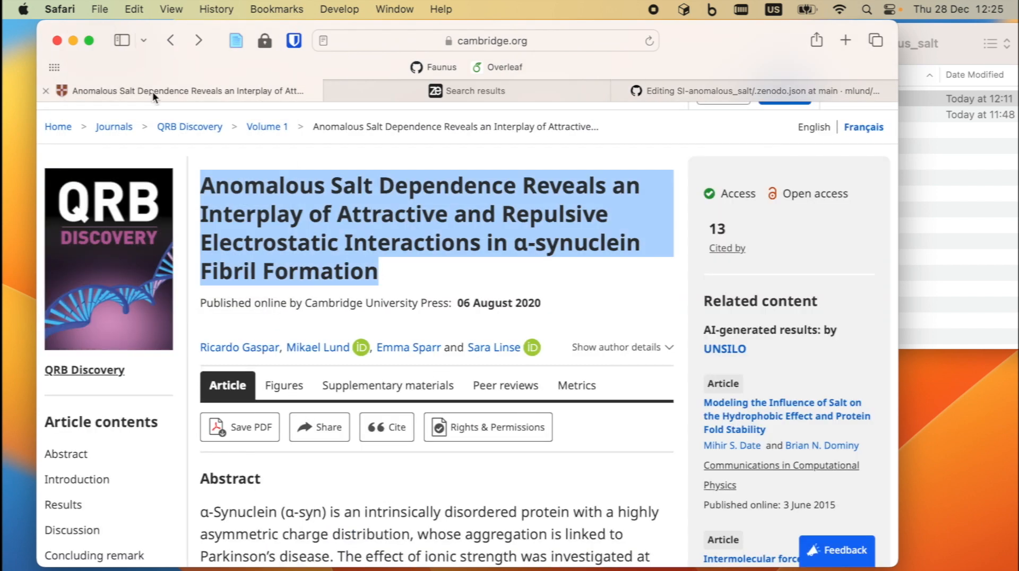
right_click(357, 350)
click(408, 163)
click(754, 91)
click(563, 314)
key(BackSpace)
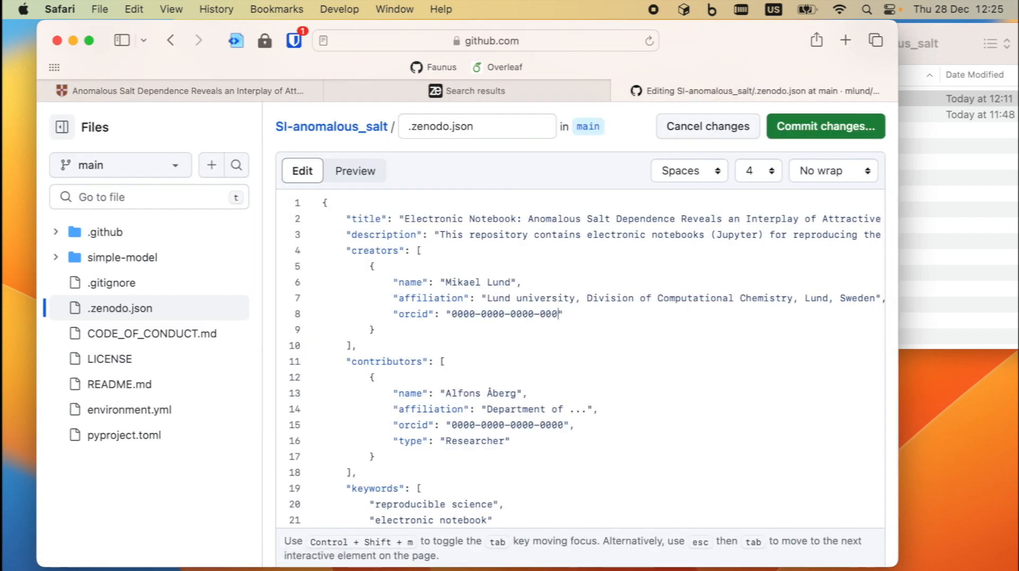
key(BackSpace)
key(BackSpace)
key(BackSpace)
key(BackSpace)
key(BackSpace)
key(BackSpace)
key(BackSpace)
key(BackSpace)
key(BackSpace)
key(BackSpace)
key(BackSpace)
key(BackSpace)
key(BackSpace)
key(BackSpace)
key(BackSpace)
key(BackSpace)
key(BackSpace)
key(BackSpace)
key(super+v)
key(BackSpace)
key(BackSpace)
key(BackSpace)
key(BackSpace)
key(BackSpace)
key(BackSpace)
key(BackSpace)
key(BackSpace)
key(BackSpace)
key(BackSpace)
key(BackSpace)
key(BackSpace)
key(BackSpace)
key(BackSpace)
key(BackSpace)
key(BackSpace)
key(BackSpace)
key(BackSpace)
key(Down)
key(Down)
key(Down)
- Delete the contributors block from .zenodo.json
key(Home)
key(shift+Down)
key(shift+Down)
key(shift+Down)
key(shift+Down)
key(shift+Down)
key(shift+Down)
key(shift+Down)
key(shift+Down)
key(BackSpace)
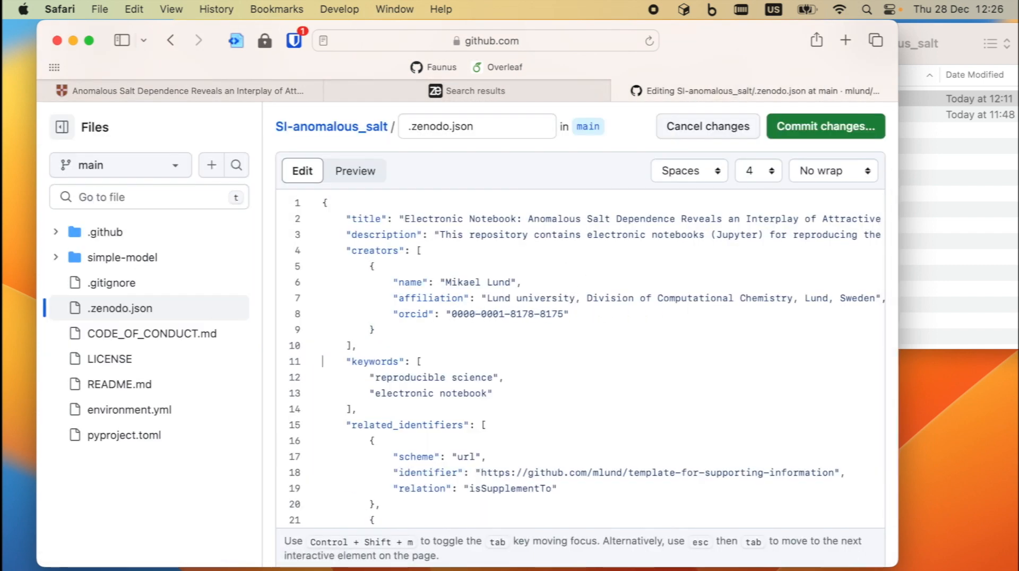
key(Left)
key(Left)
key(Down)
key(Down)
key(Down)
key(Down)
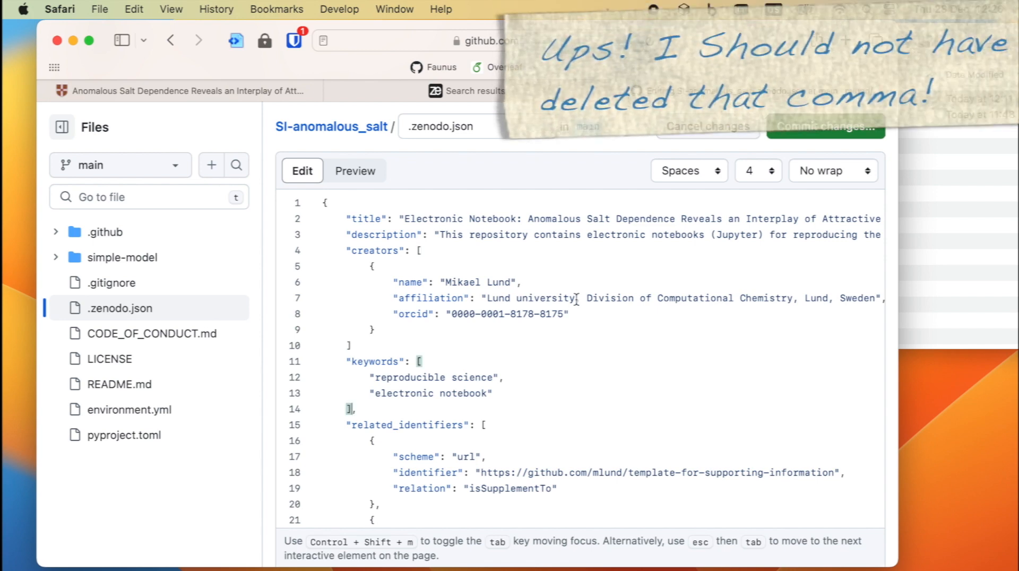
- Restore the comma after "electronic notebook" and start a new keyword line, checking the article for keyword ideas
click(504, 391)
text(,)
key(Return)
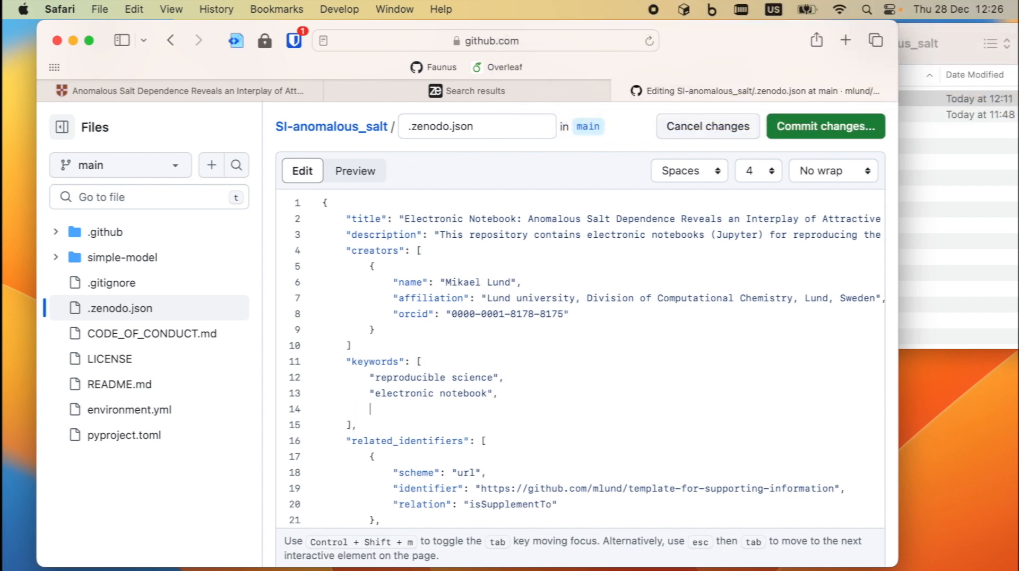
text(")
click(182, 90)
scroll(372, 318, down, 5)
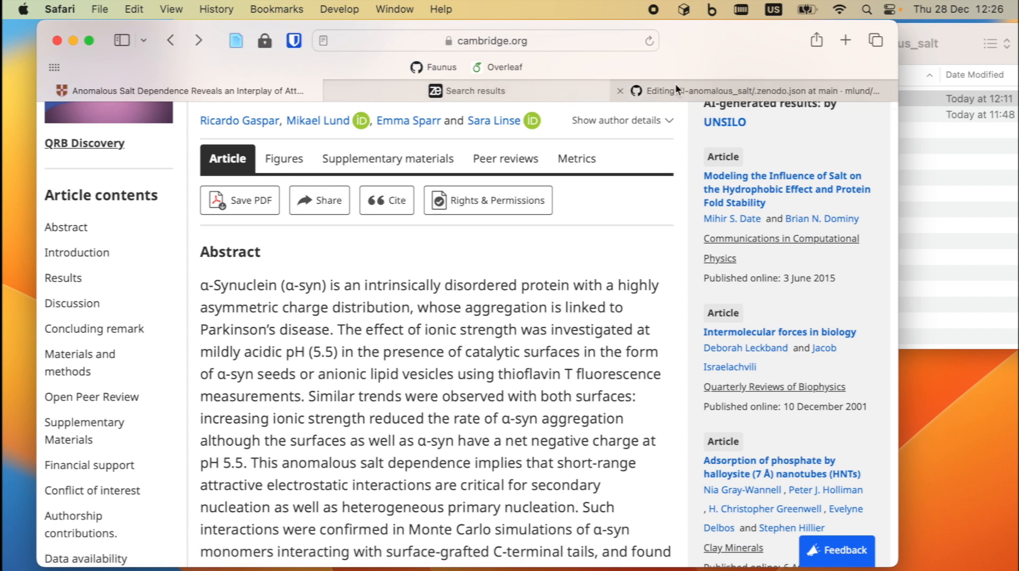
click(743, 91)
- Add keywords "monte carlo simulation", "biophysical chemistry" and "peptide-surface interactions" on separate lines
text(monte carlo somil)
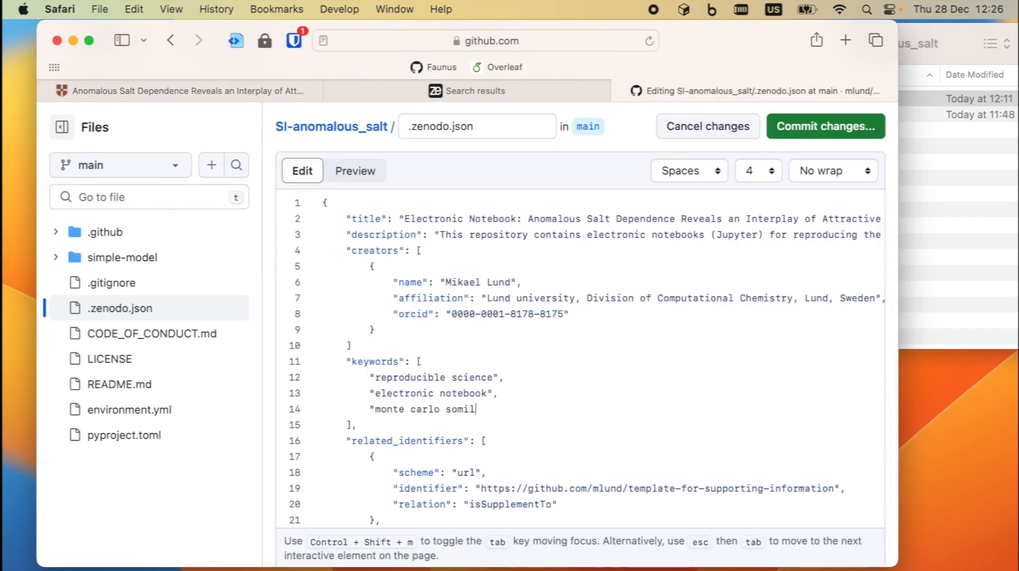
text(lation",)
key(Return)
text("biophysical chemistry",)
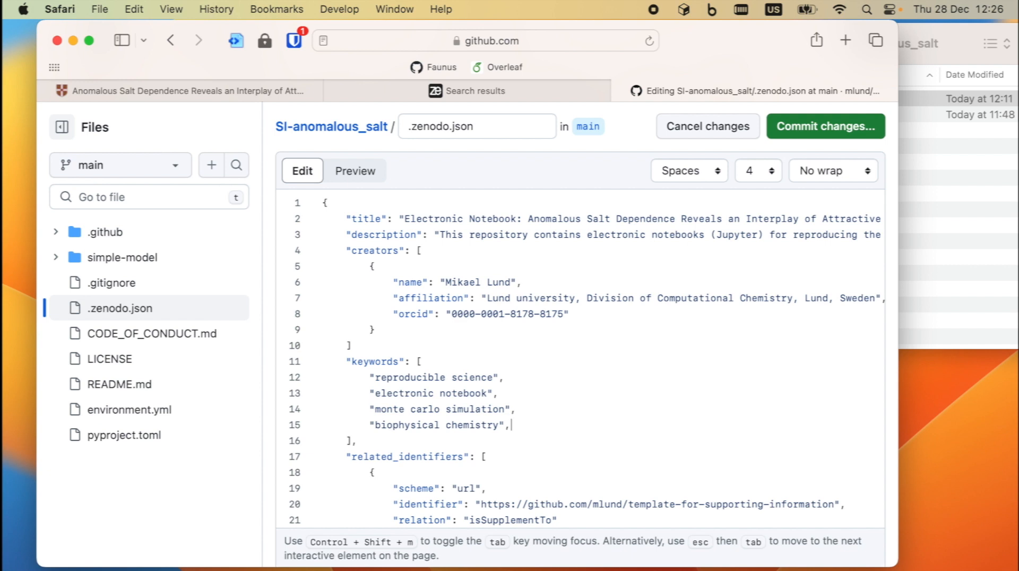
key(Return)
text("peptide-surface interactions)
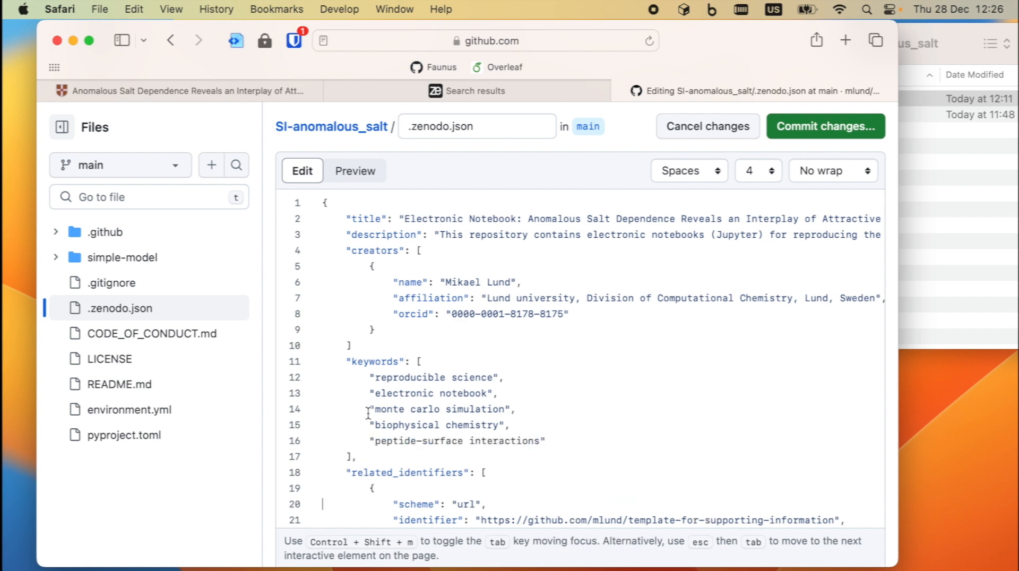
scroll(367, 413, down, 5)
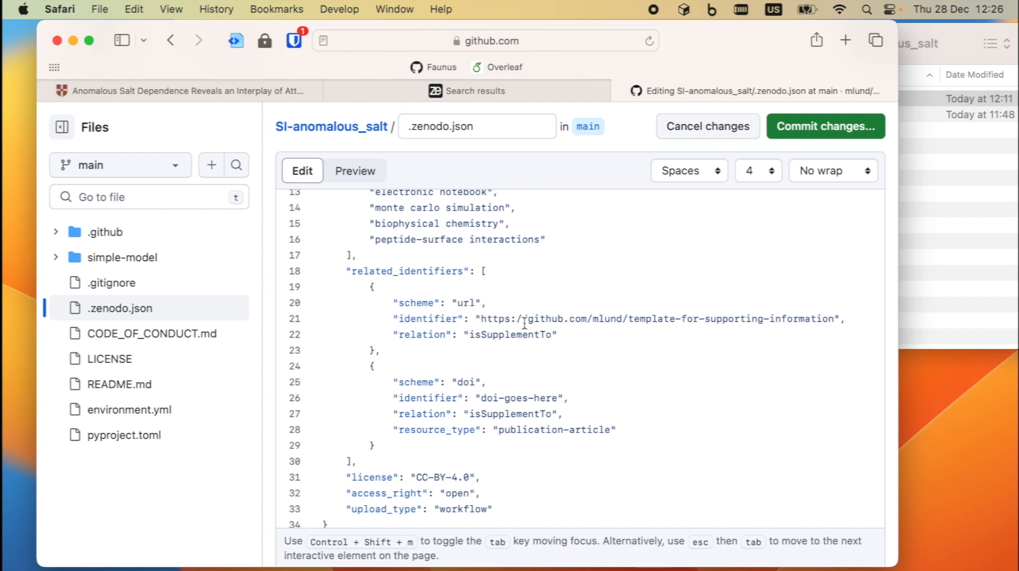
- Replace the template repository name on line 21 with SI-anomalous_salt, taken from the address bar
click(408, 41)
click(416, 42)
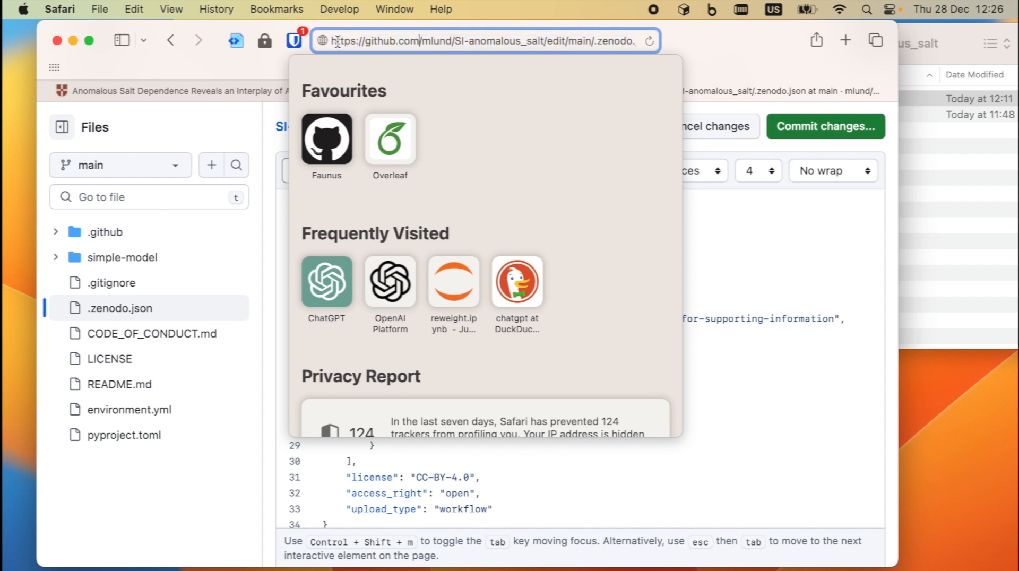
drag(454, 42, 550, 43)
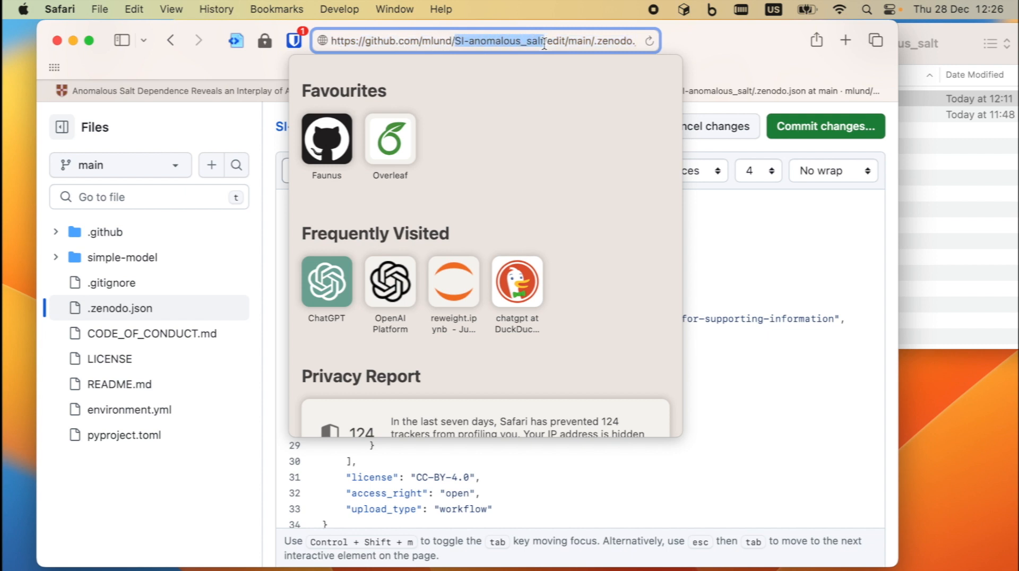
click(698, 248)
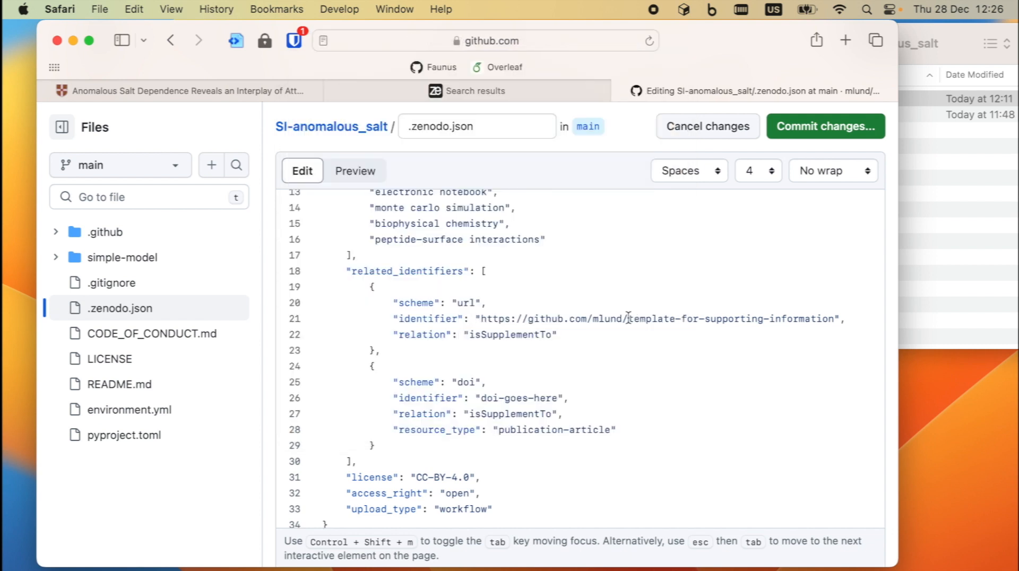
drag(628, 318, 828, 318)
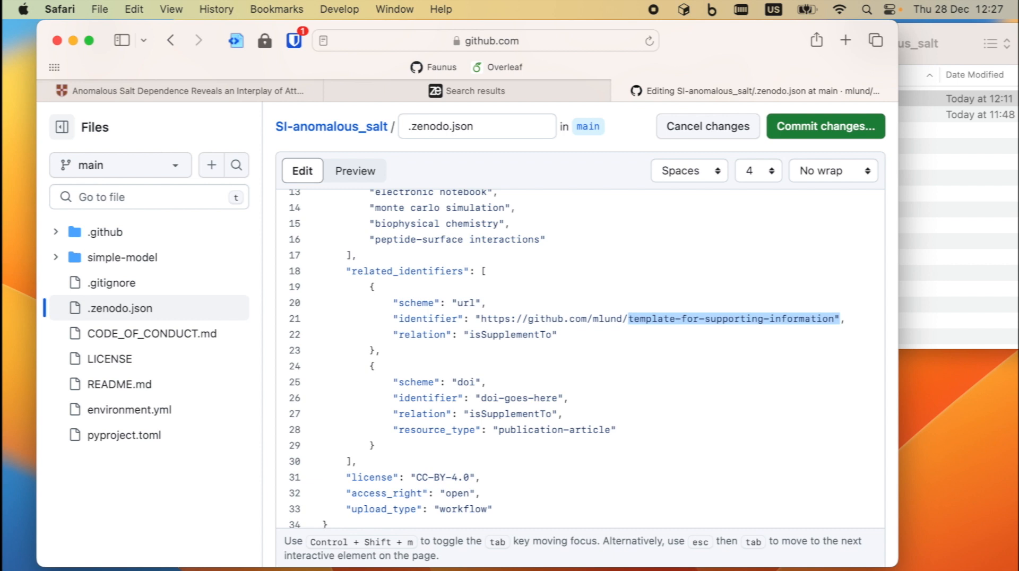
key(super+v)
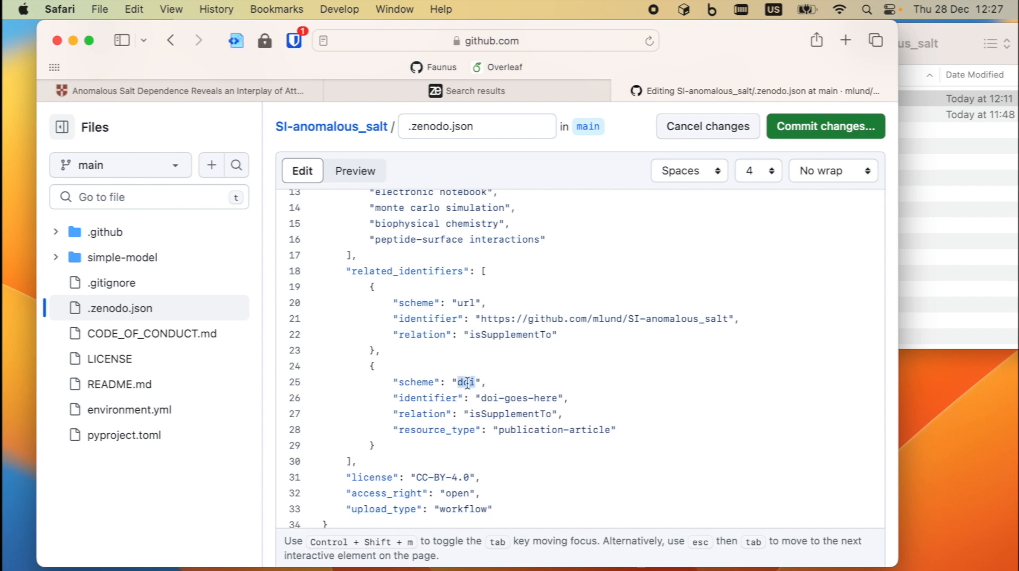
- Replace the doi-goes-here placeholder with the article DOI 10.1017/qrd.2020.7
click(166, 89)
scroll(409, 330, up, 5)
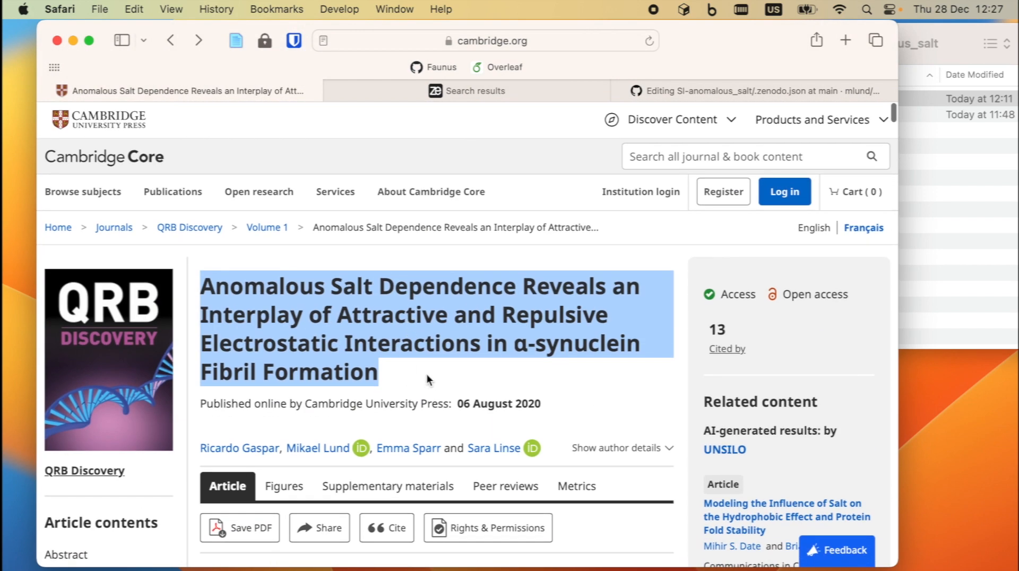
click(427, 375)
scroll(428, 367, down, 2)
scroll(427, 368, down, 10)
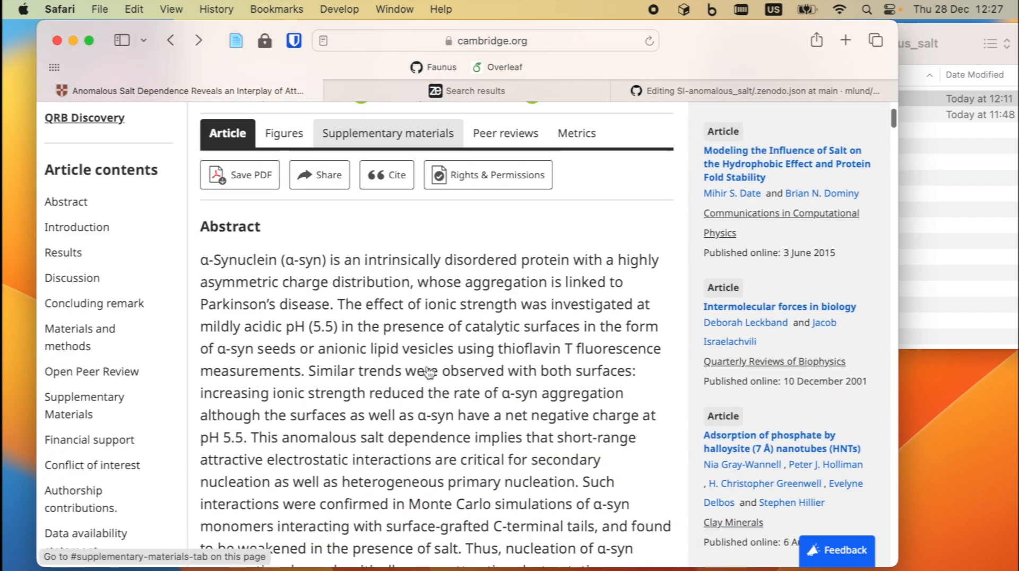
scroll(428, 373, down, 5)
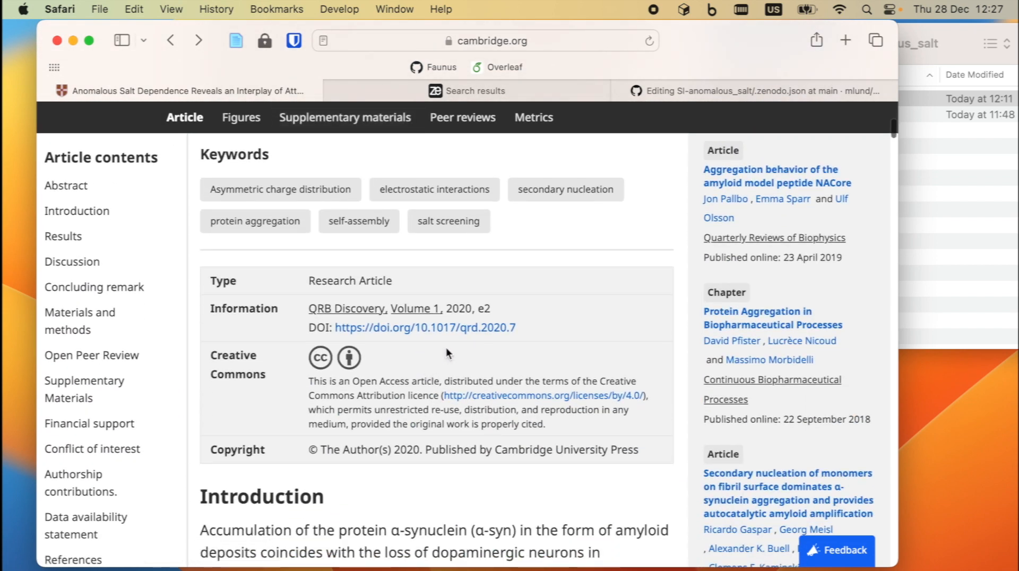
drag(530, 327, 419, 332)
key(super+c)
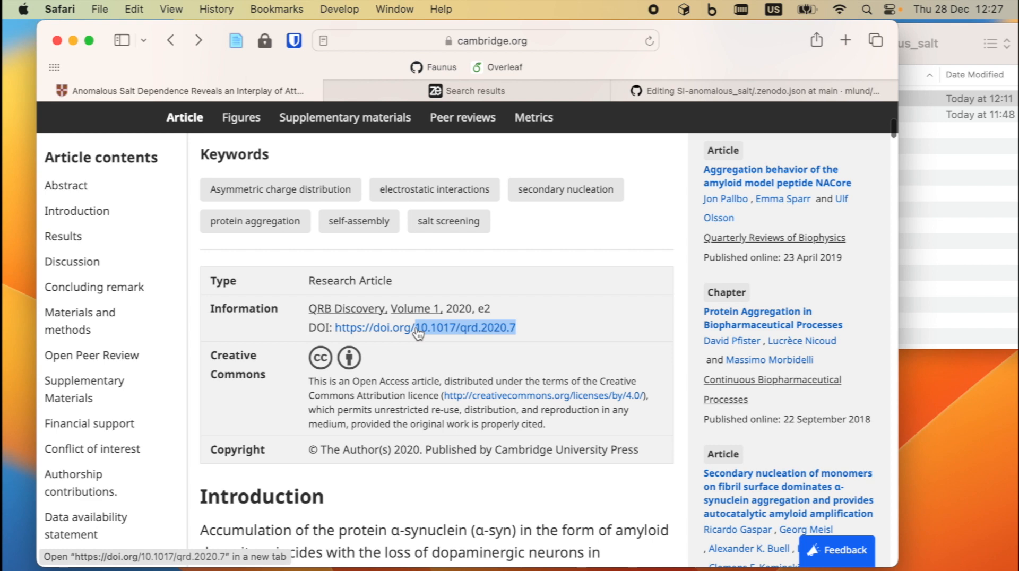
click(707, 91)
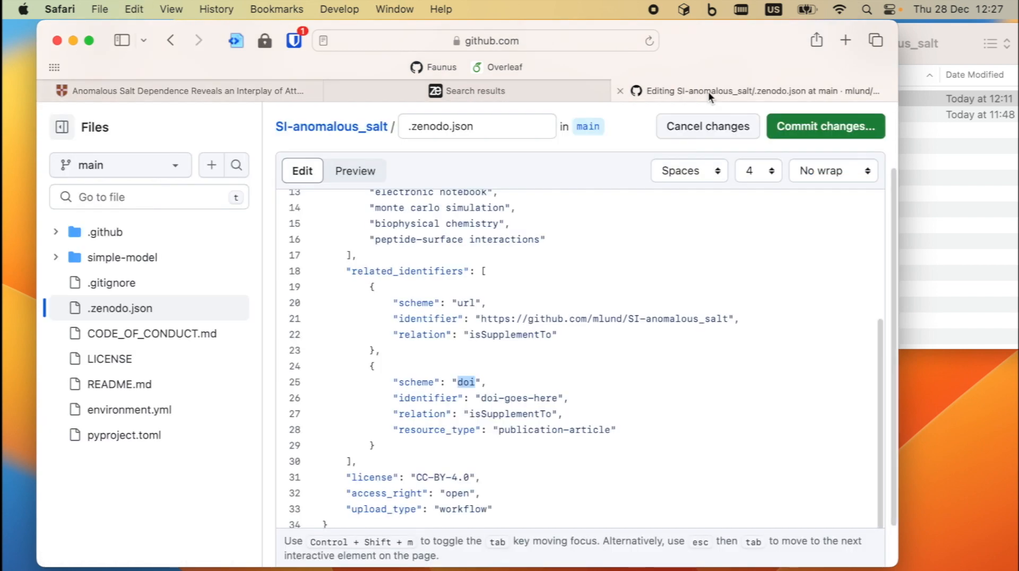
click(483, 398)
drag(481, 398, 557, 398)
key(super+v)
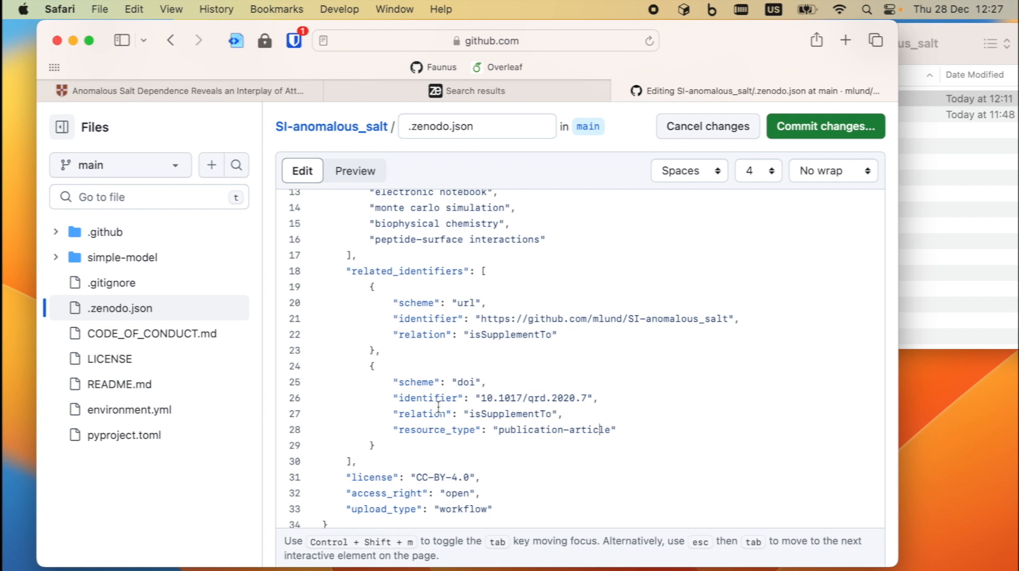
- Check the CC-BY-4.0 license and workflow upload type values in the file
scroll(438, 407, down, 1)
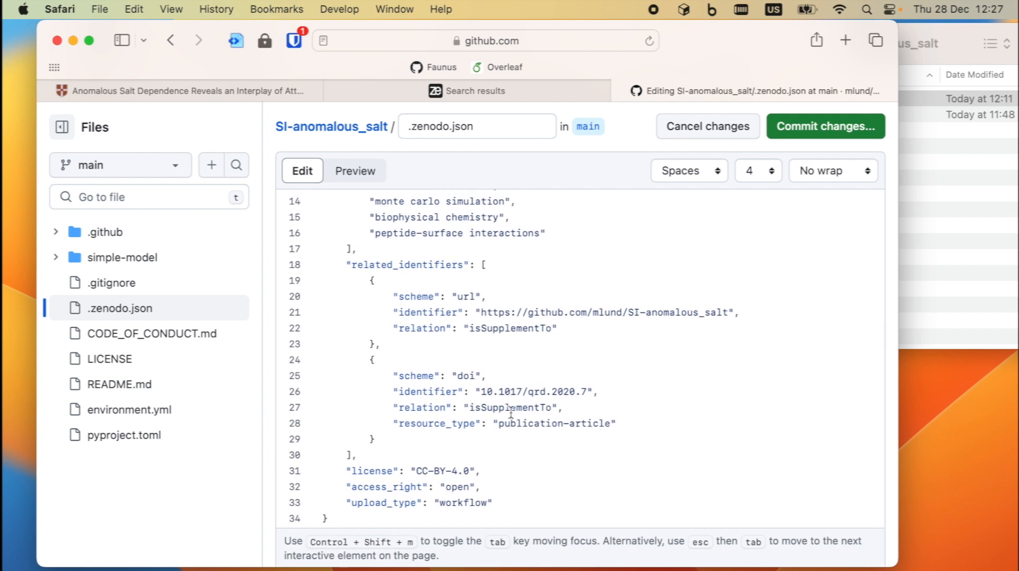
drag(427, 474, 455, 474)
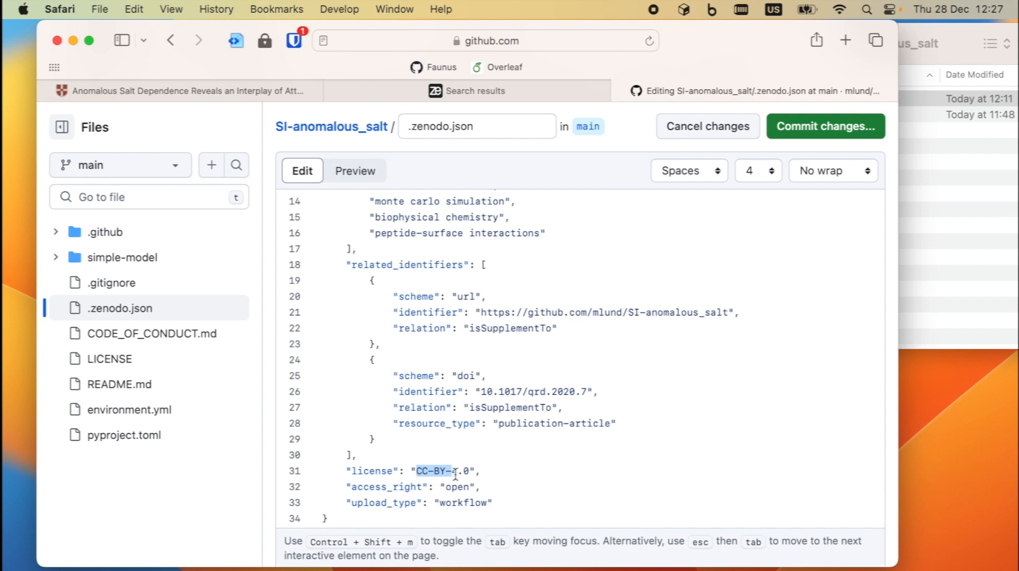
click(451, 489)
double_click(455, 502)
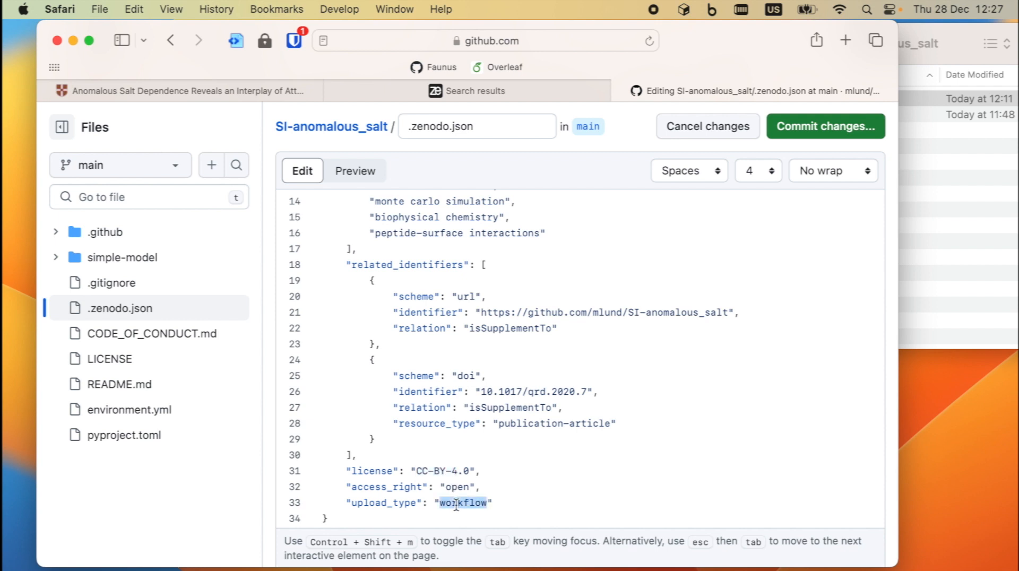
scroll(608, 347, up, 5)
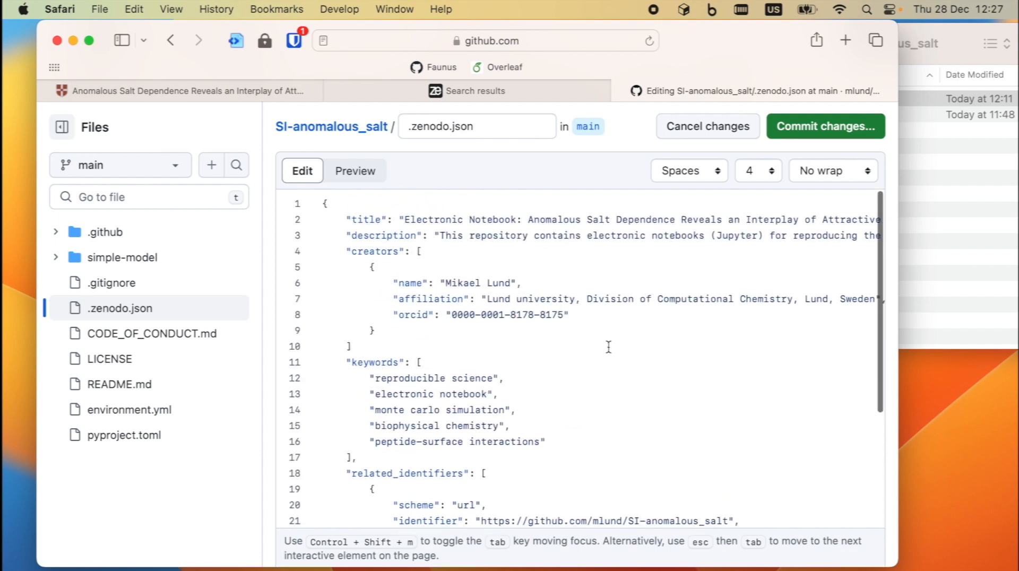
scroll(608, 347, down, 5)
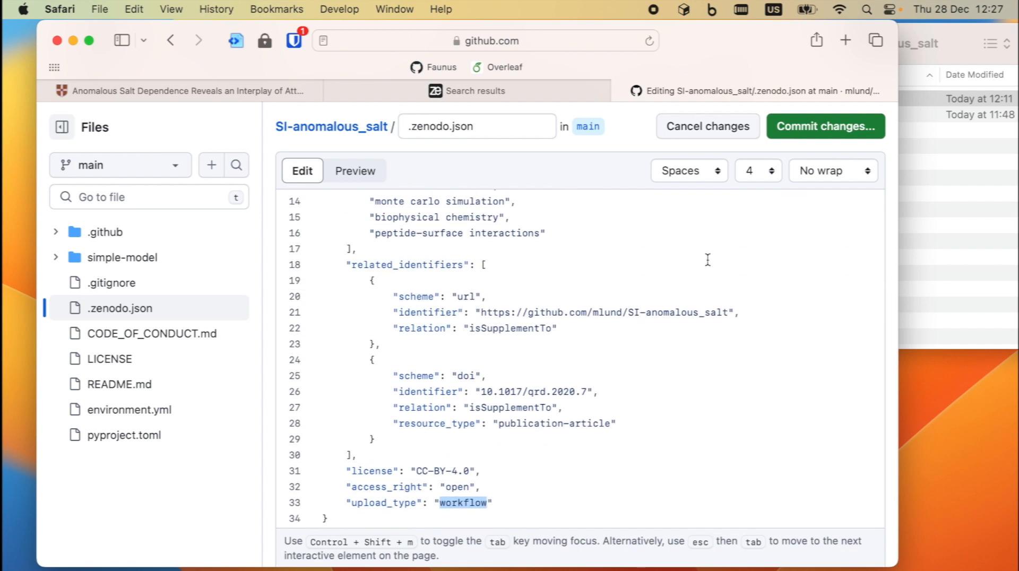
- Scroll through the edited .zenodo.json to review all changes
scroll(552, 290, up, 3)
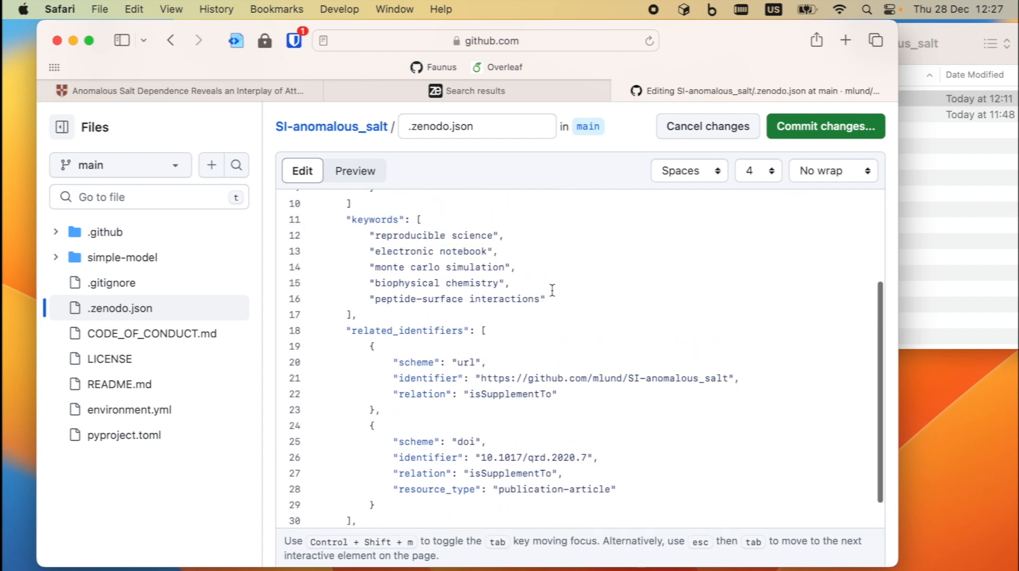
scroll(525, 268, up, 3)
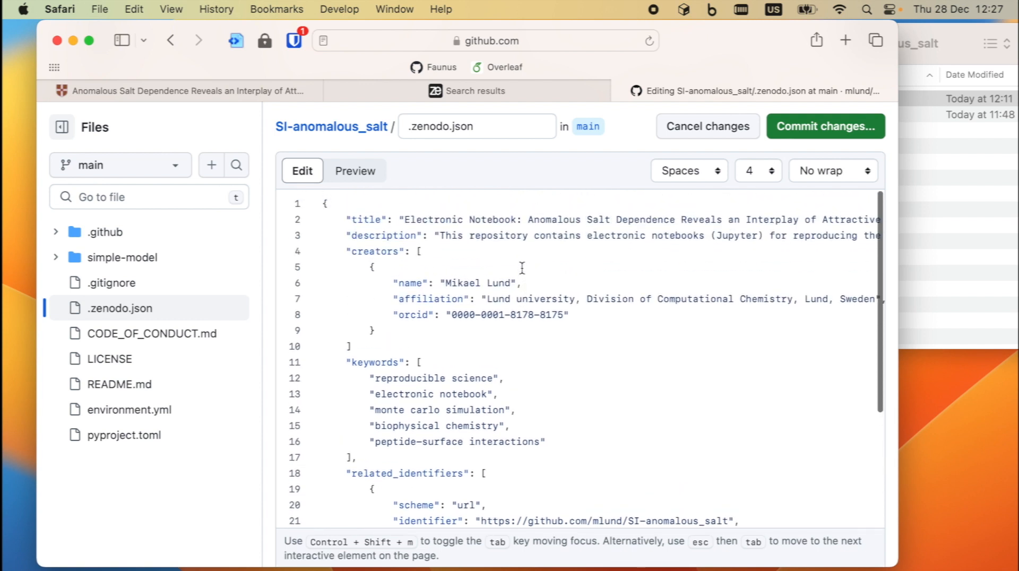
scroll(627, 312, right, 3)
scroll(626, 312, right, 5)
scroll(628, 310, left, 6)
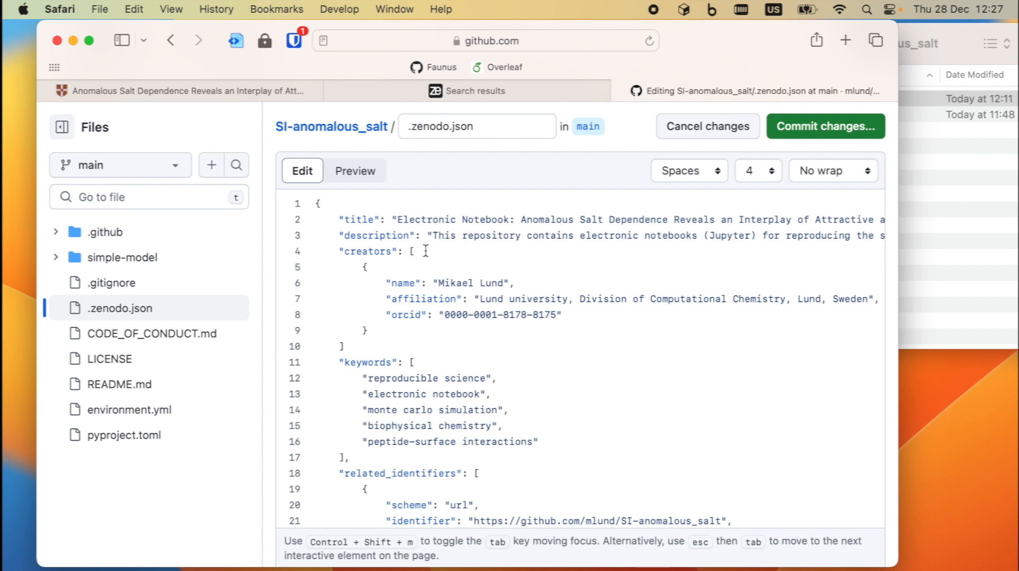
scroll(440, 403, down, 3)
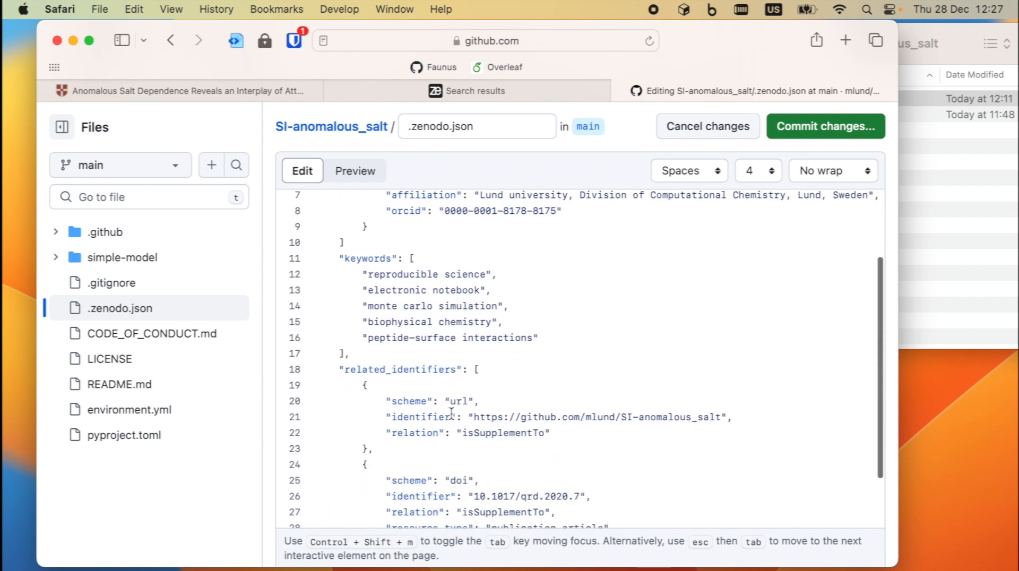
scroll(452, 412, down, 1)
scroll(452, 412, down, 3)
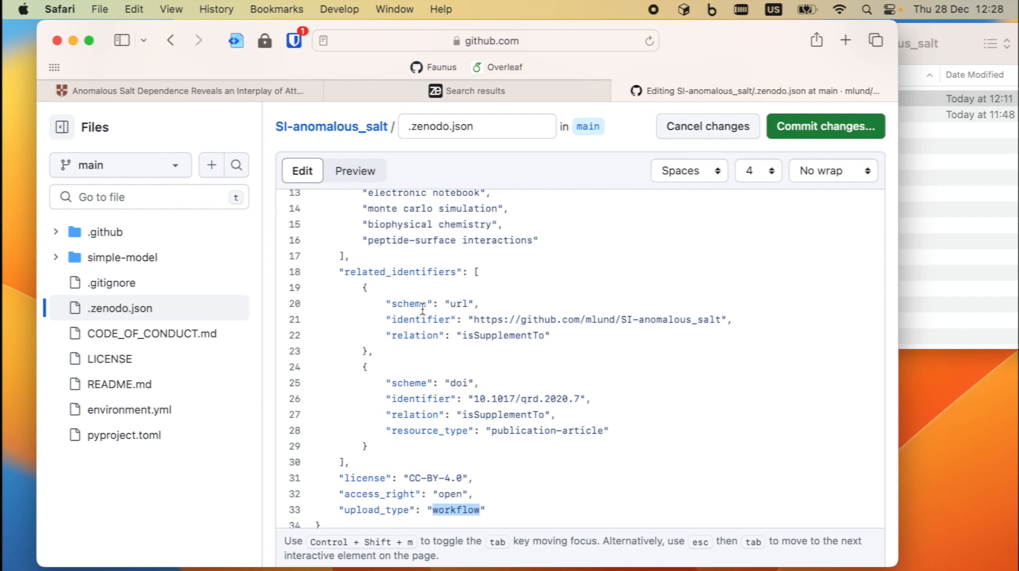
scroll(423, 310, down, 1)
- Commit the edits to main as "Update .zenodo.json" and go to README.md
click(820, 127)
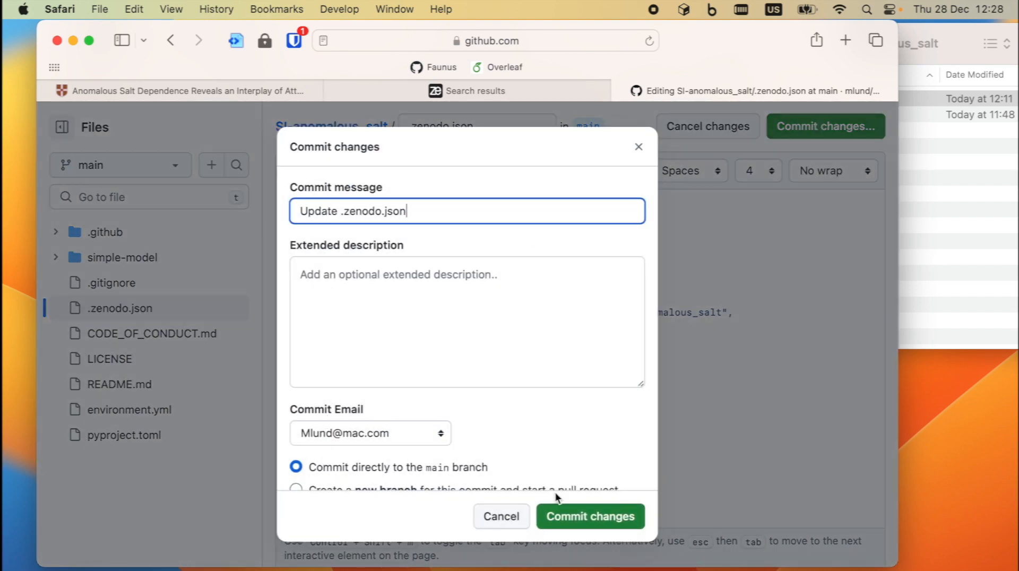
click(579, 522)
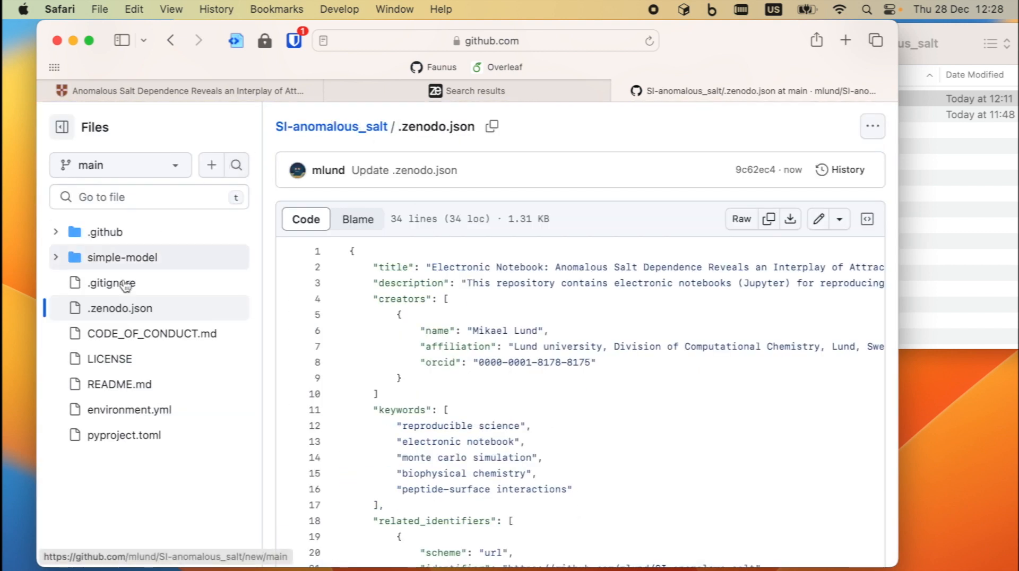
click(110, 385)
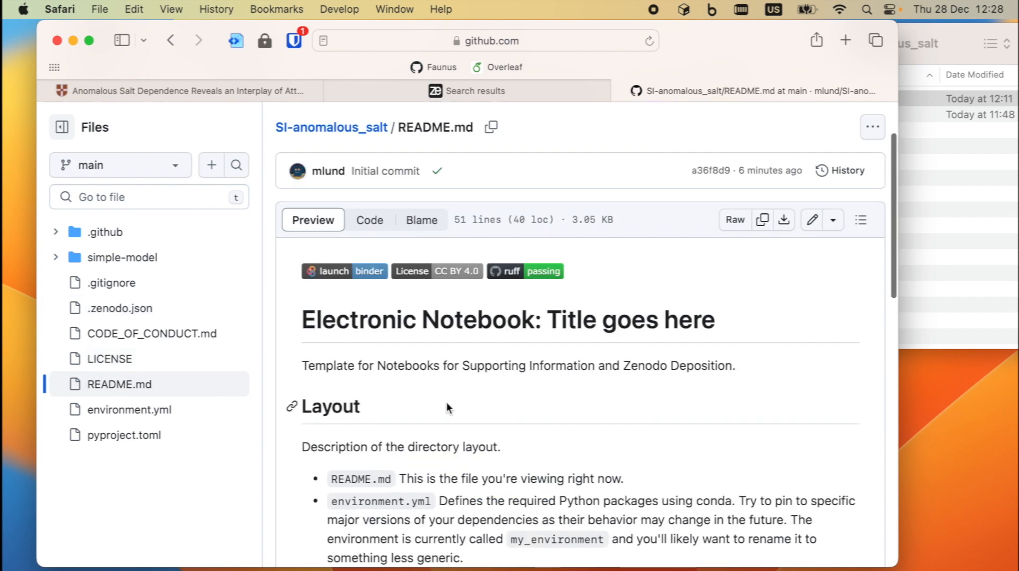
- Read through the template README, noting the .zenodo.json argument of the validation command
scroll(446, 403, down, 5)
scroll(447, 402, down, 7)
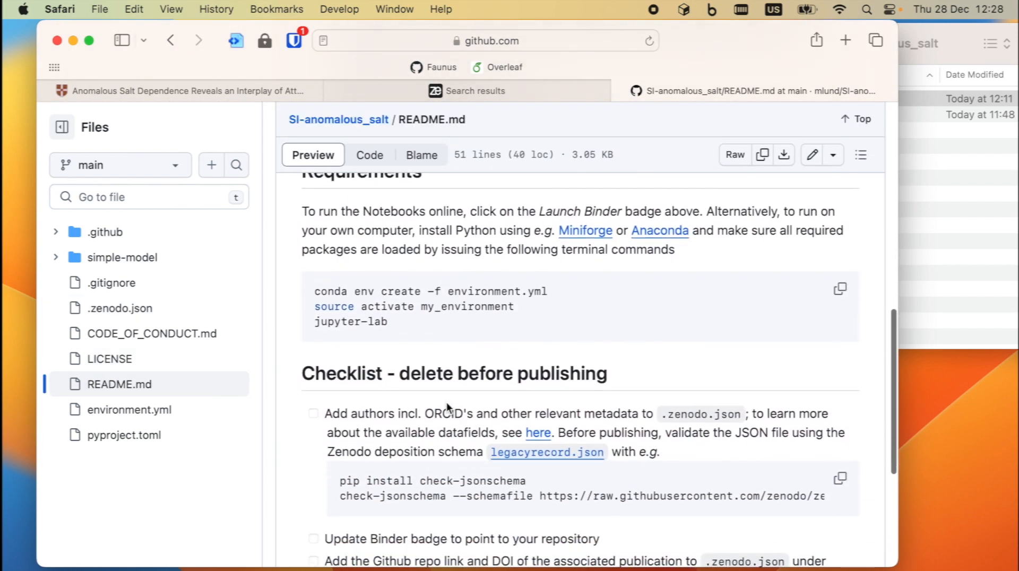
scroll(447, 402, down, 1)
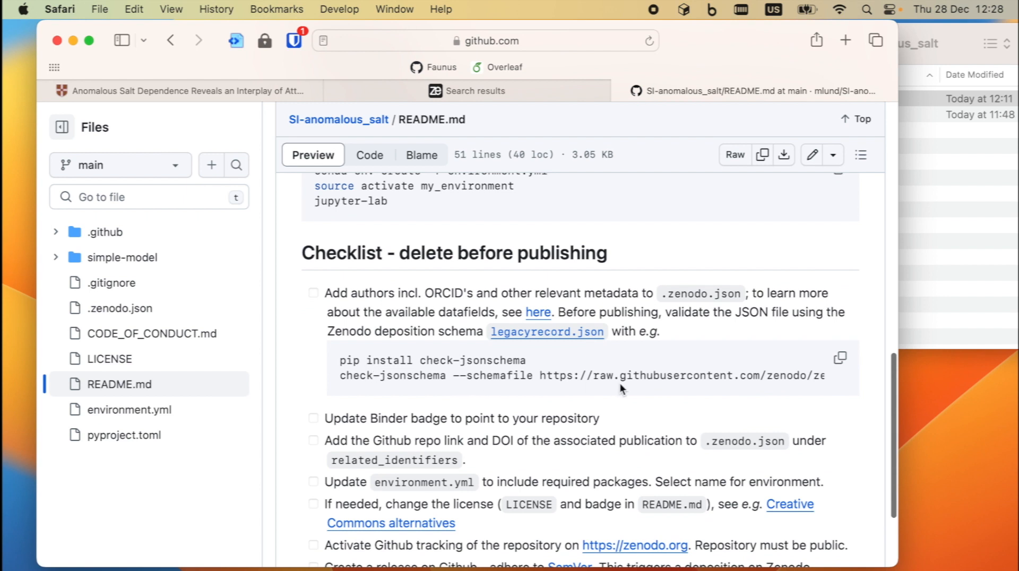
scroll(624, 383, right, 10)
drag(736, 375, 809, 380)
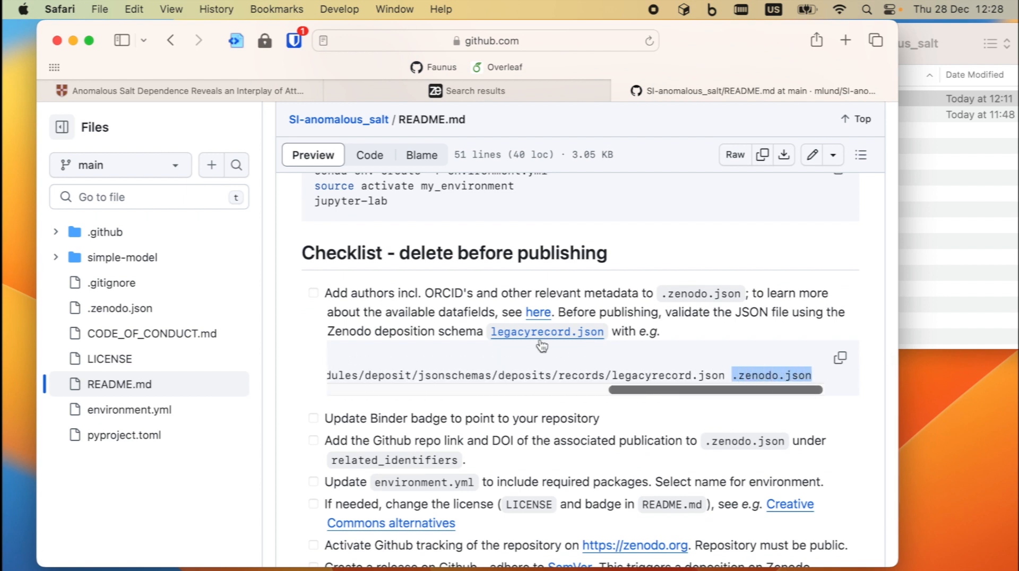
scroll(400, 366, left, 10)
scroll(407, 345, up, 3)
scroll(406, 350, down, 2)
scroll(407, 350, up, 10)
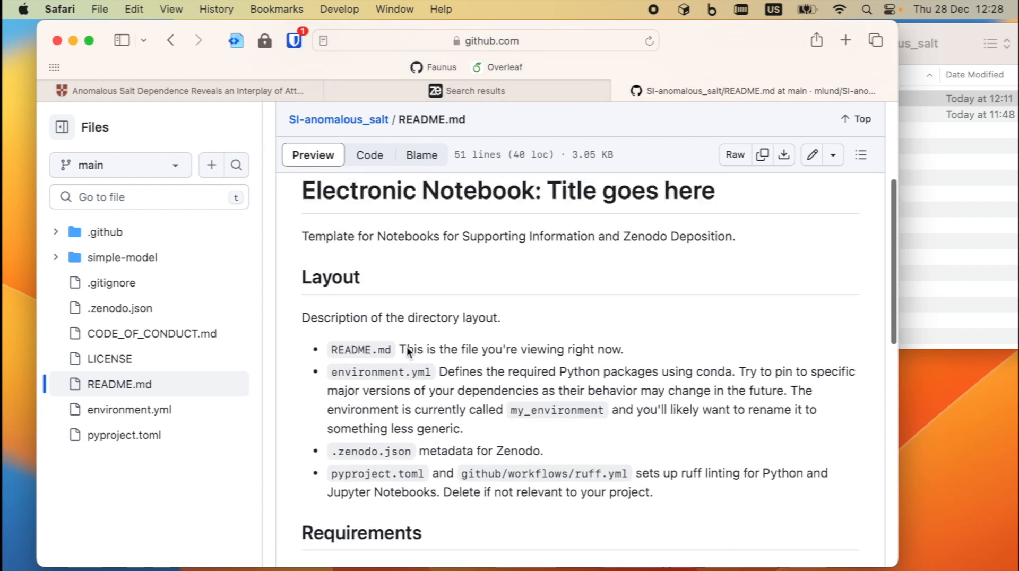
scroll(407, 346, up, 2)
scroll(407, 346, down, 7)
scroll(406, 345, up, 10)
scroll(406, 346, up, 1)
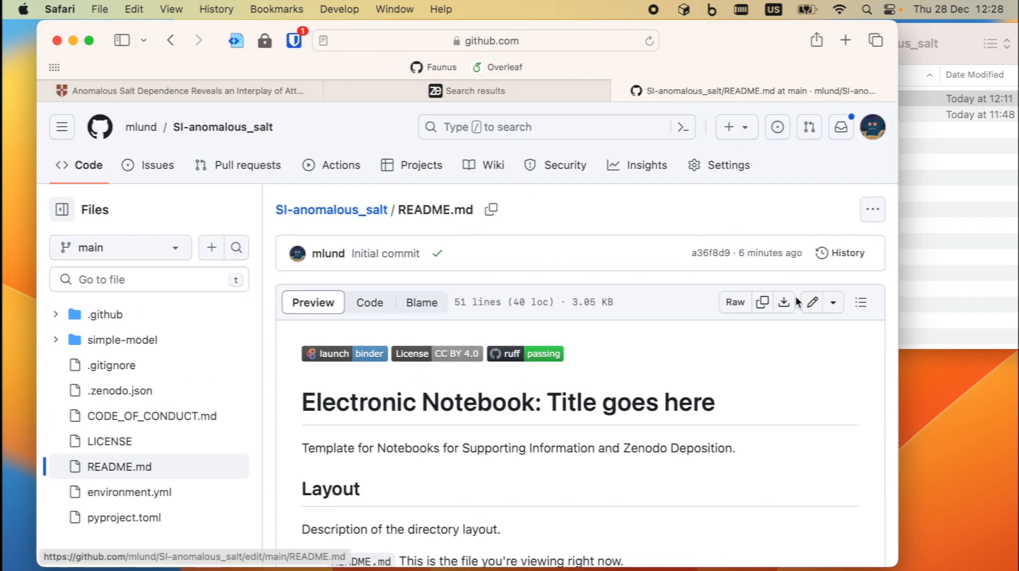
- Replace "Title goes here" in the README heading with the copied article title
click(812, 307)
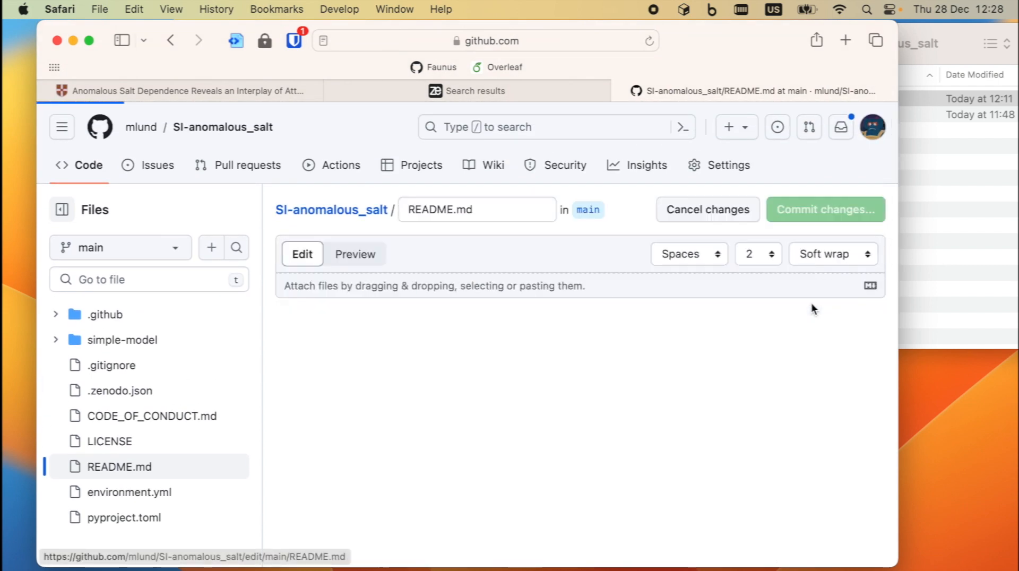
scroll(416, 352, down, 4)
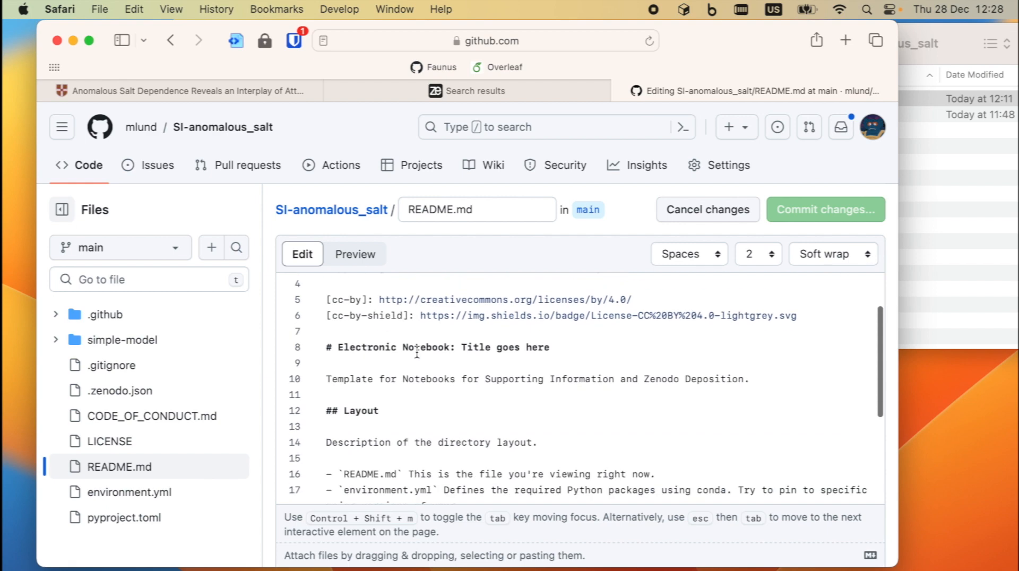
click(205, 90)
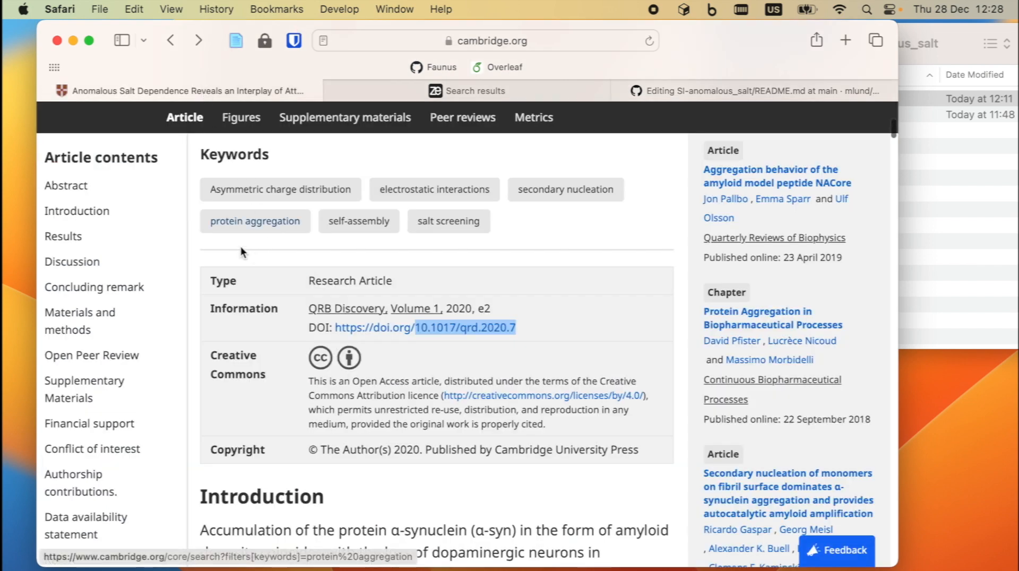
scroll(227, 206, up, 10)
drag(201, 283, 381, 383)
key(super+c)
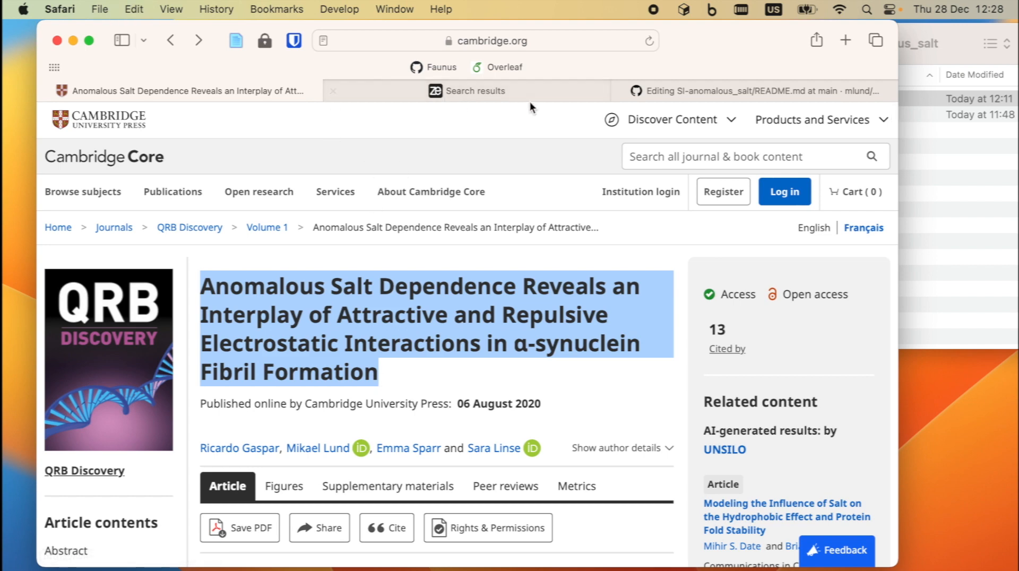
click(686, 91)
drag(461, 347, 550, 347)
key(super+v)
- Delete the template description line and the whole pre-publishing checklist section
key(Down)
key(Down)
key(ctrl+a)
key(ctrl+k)
key(ctrl+k)
key(ctrl+k)
scroll(550, 348, down, 3)
scroll(580, 389, up, 1)
scroll(580, 388, down, 5)
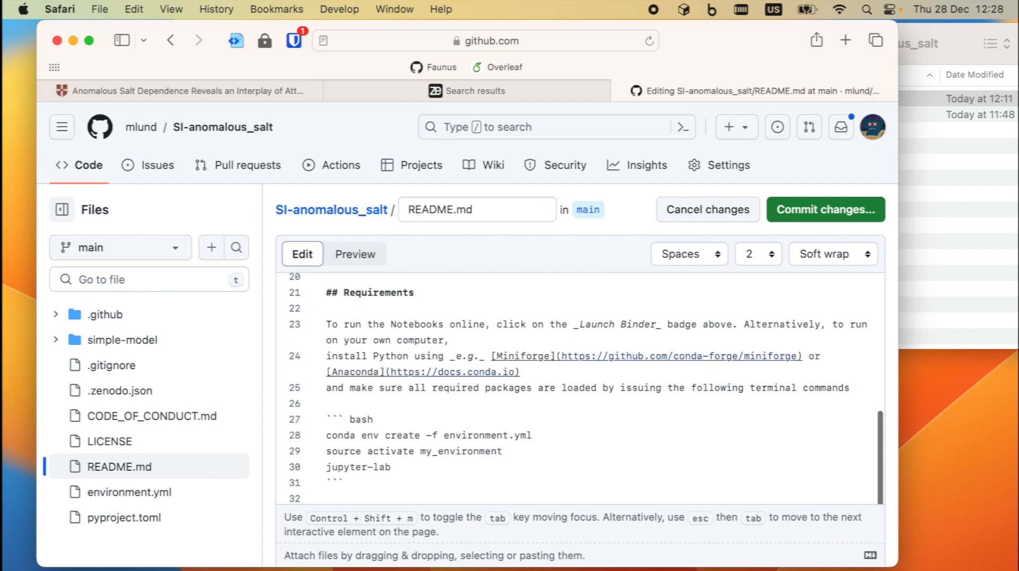
scroll(580, 388, down, 2)
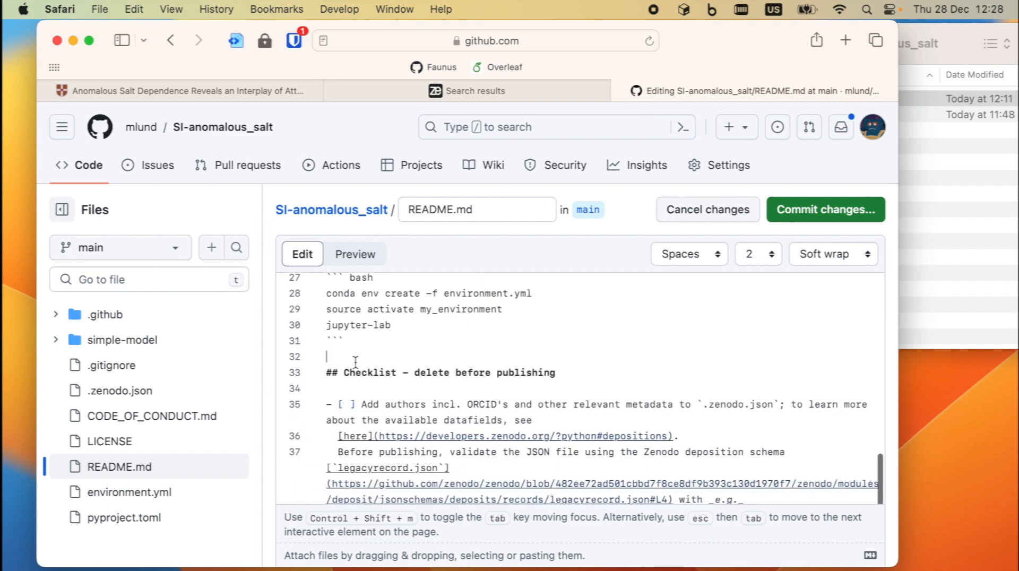
key(Down)
key(shift+Down)
key(shift+Down)
key(shift+Down)
key(shift+Down)
key(shift+Down)
key(shift+Down)
key(shift+Down)
key(shift+Down)
key(shift+Down)
key(shift+Down)
key(shift+Down)
key(shift+Down)
key(shift+Down)
key(shift+Down)
key(shift+Down)
key(shift+Down)
key(shift+Down)
key(shift+Down)
key(shift+Down)
key(shift+Down)
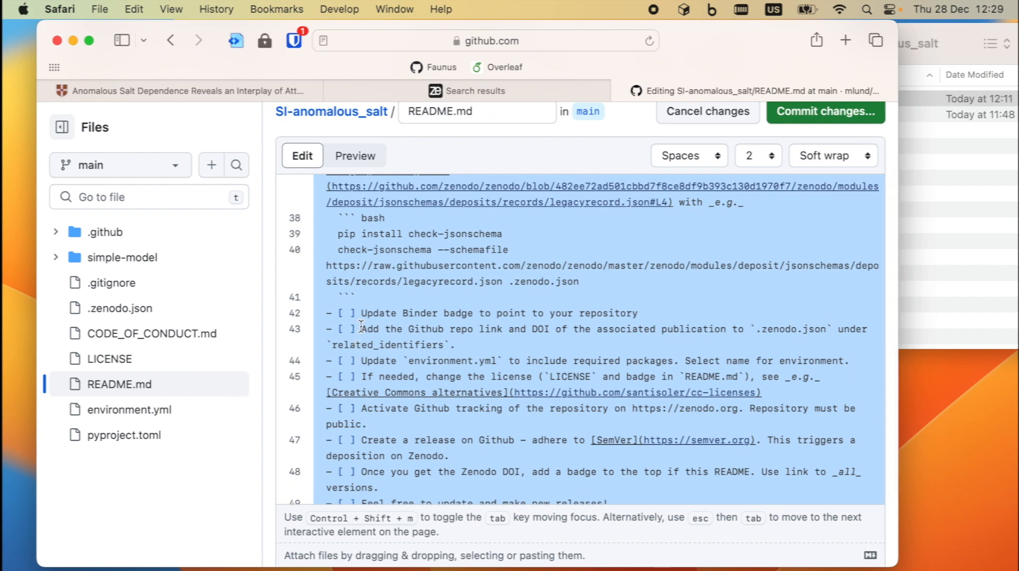
scroll(361, 326, down, 3)
scroll(435, 334, up, 3)
key(BackSpace)
key(BackSpace)
scroll(440, 250, up, 10)
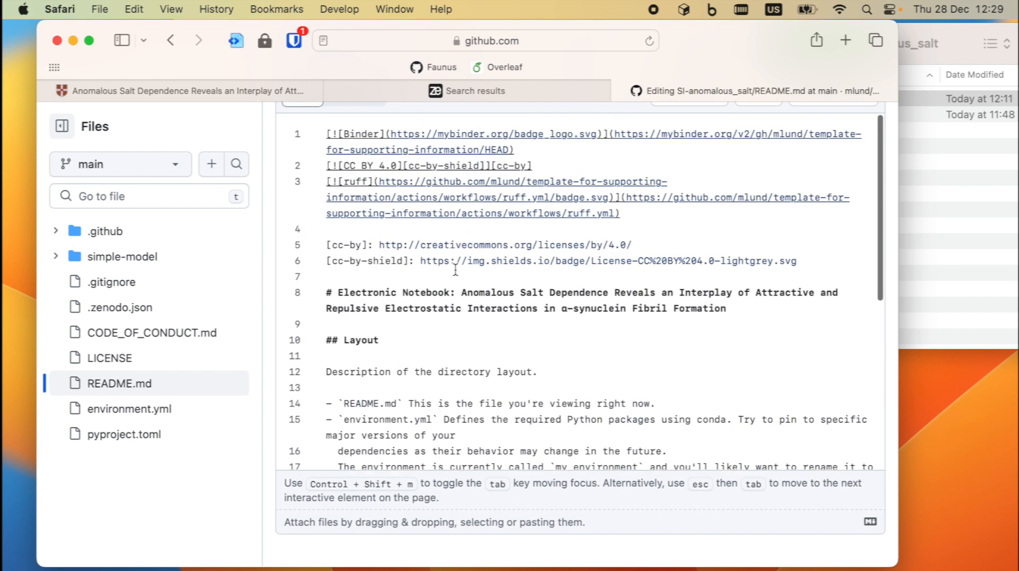
- Preview the README with its new title heading
click(353, 255)
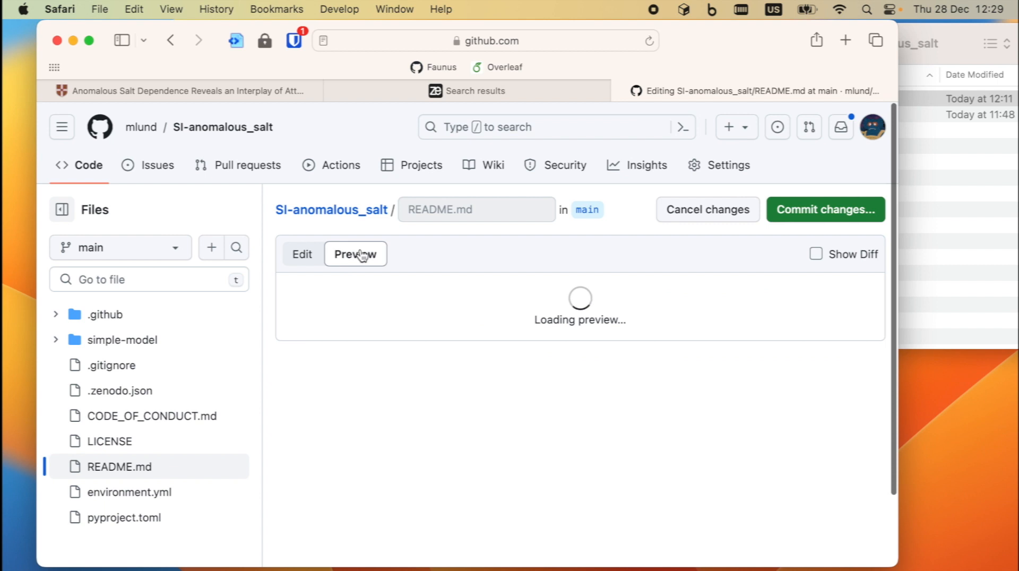
scroll(446, 338, down, 2)
scroll(446, 338, up, 2)
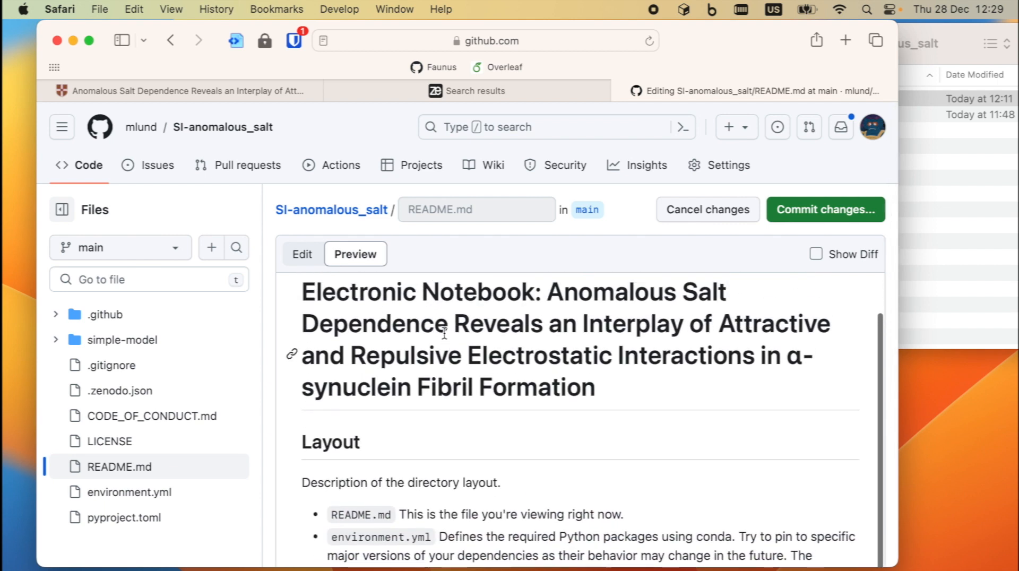
scroll(443, 334, down, 5)
scroll(349, 450, down, 3)
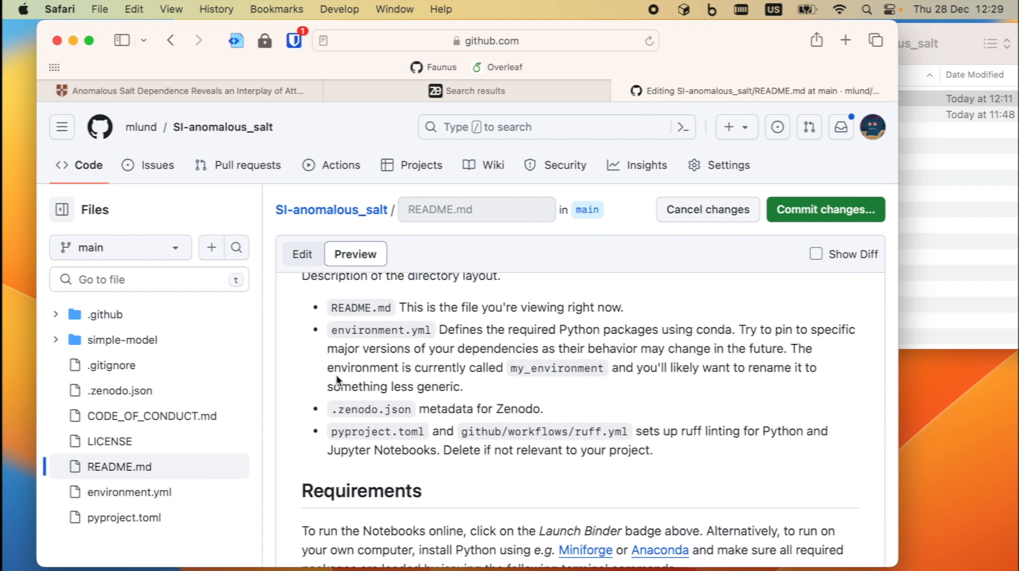
- Add a Layout entry "simple-mode/ Illustrates a simple electrostatic model"
click(301, 259)
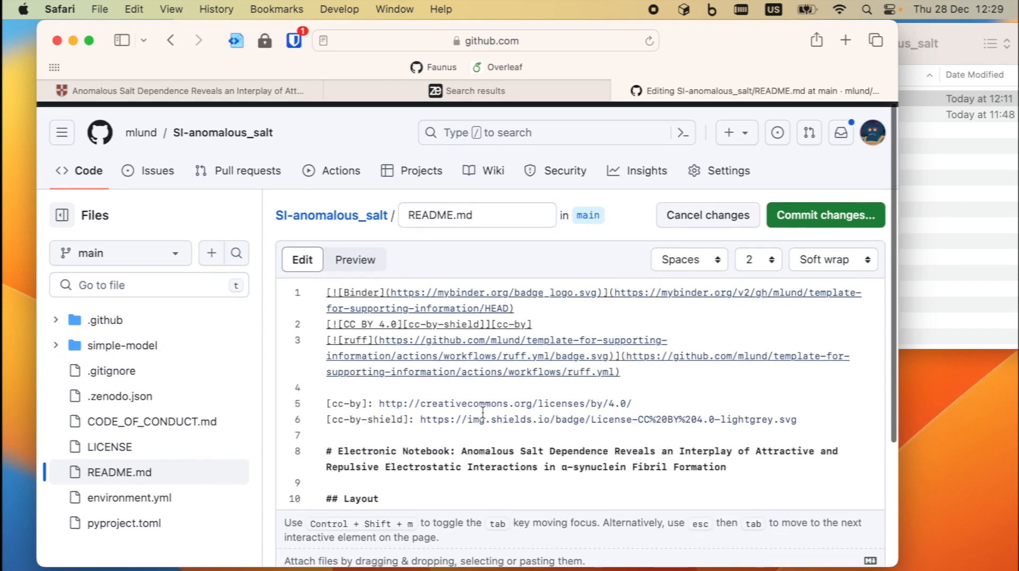
scroll(483, 412, down, 5)
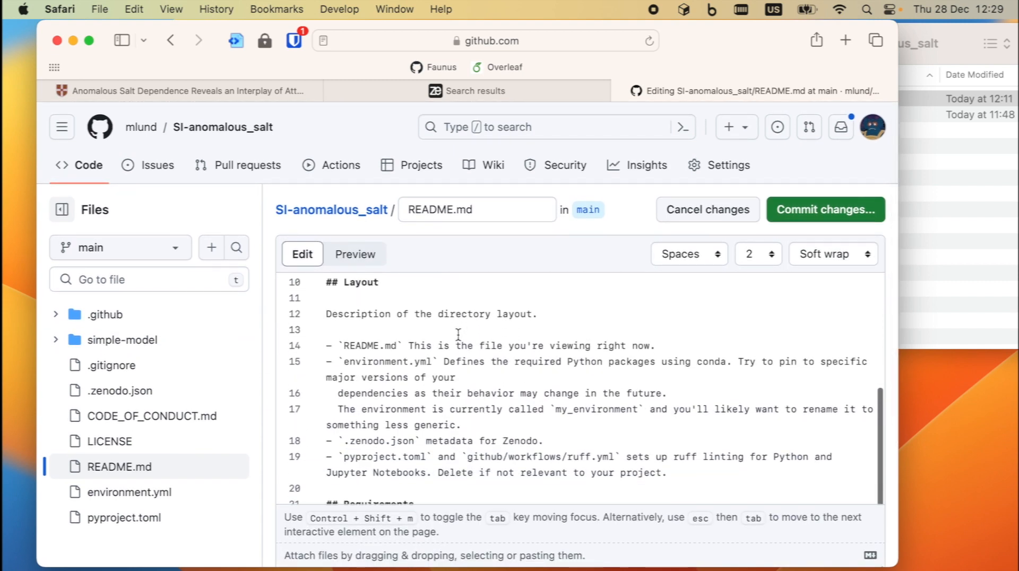
key(Return)
text(- `simpo)
text(e-mode)
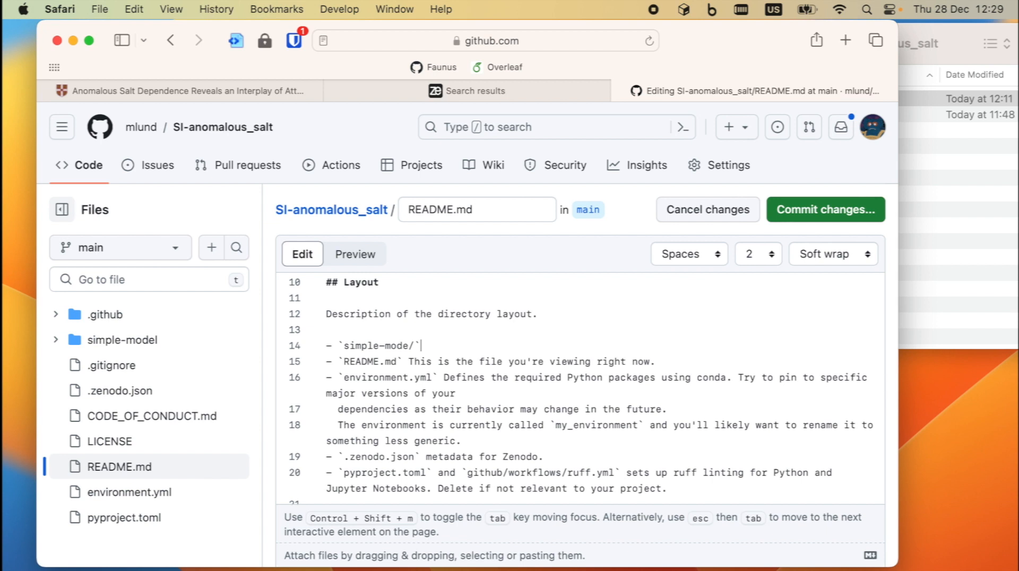
text(/` Illustrates a simple electrostatic model)
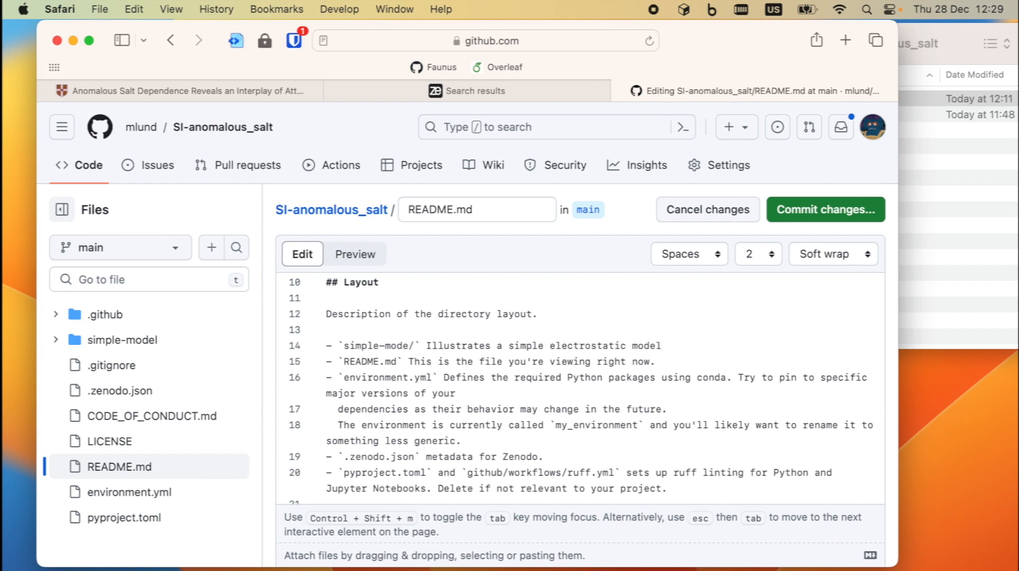
- Delete the README.md, environment, Zenodo and pyproject entries from the Layout list
triple_click(328, 362)
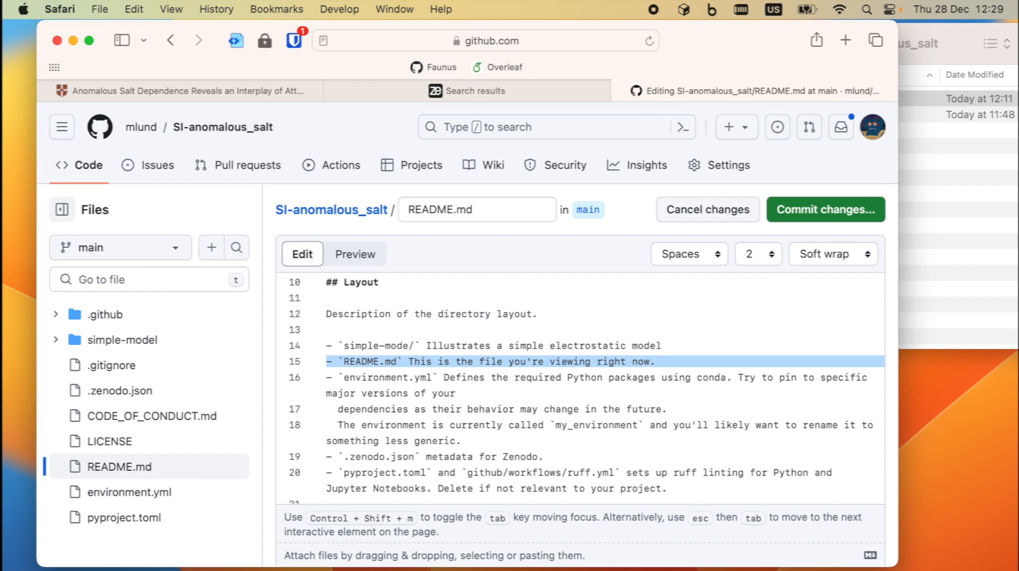
key(BackSpace)
key(shift+Down)
key(shift+Down)
key(shift+Down)
key(shift+Down)
key(shift+Down)
key(shift+Down)
key(shift+Down)
key(shift+Down)
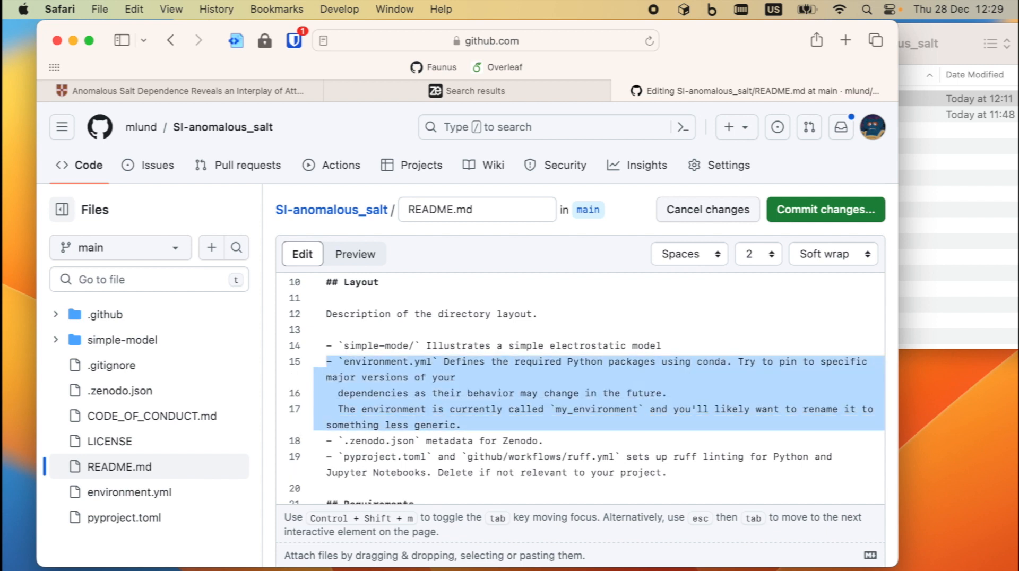
key(BackSpace)
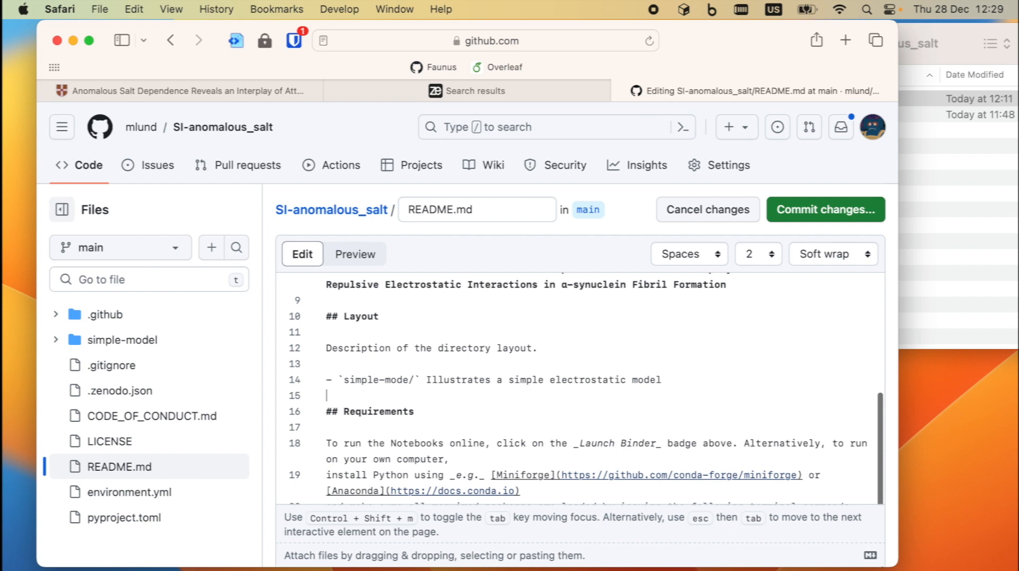
- Preview the edited README and check the title heading, simple-mode/ Layout entry and Requirements
click(355, 254)
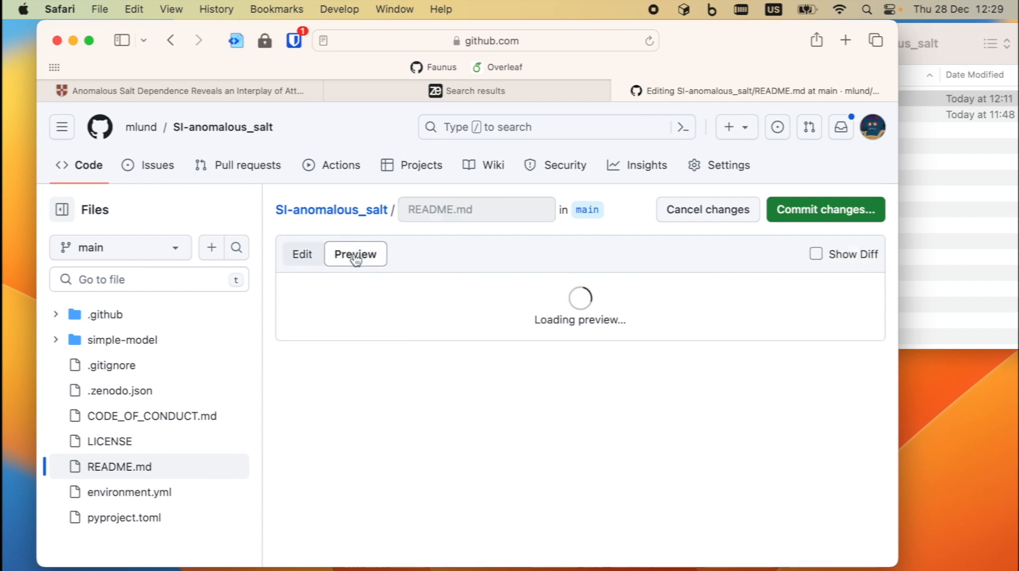
scroll(485, 385, down, 2)
scroll(485, 385, up, 2)
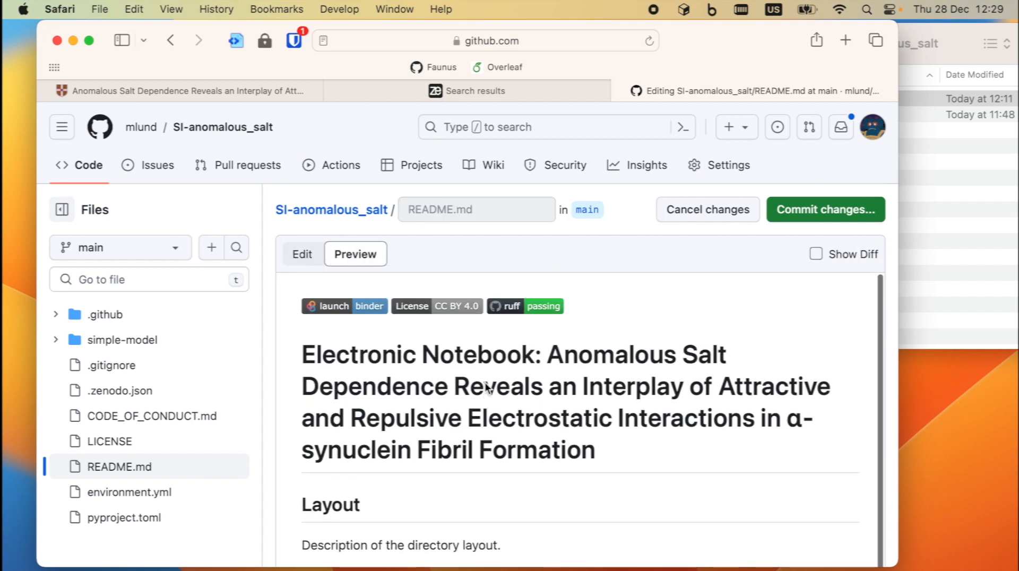
scroll(485, 383, down, 5)
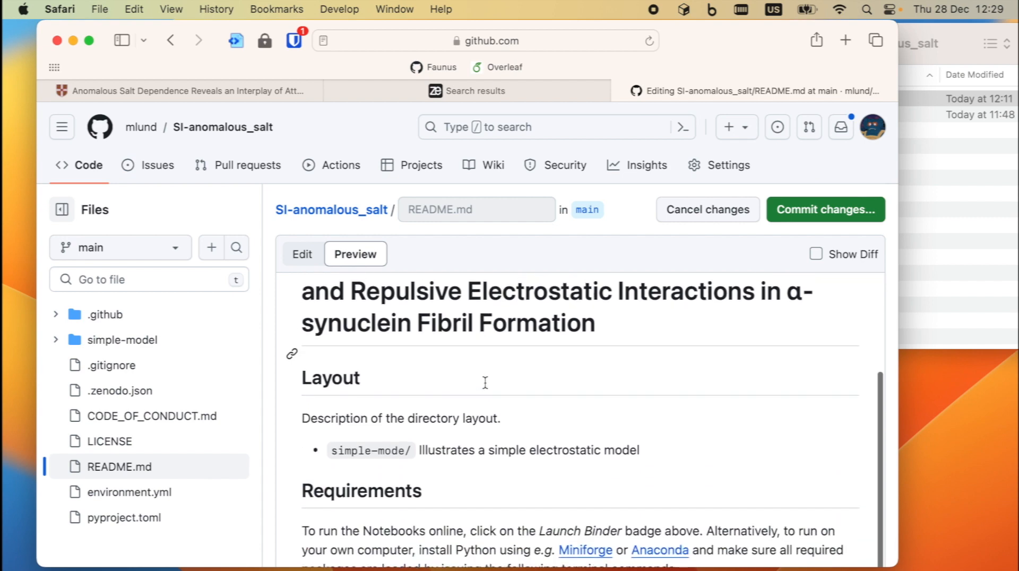
scroll(485, 382, down, 6)
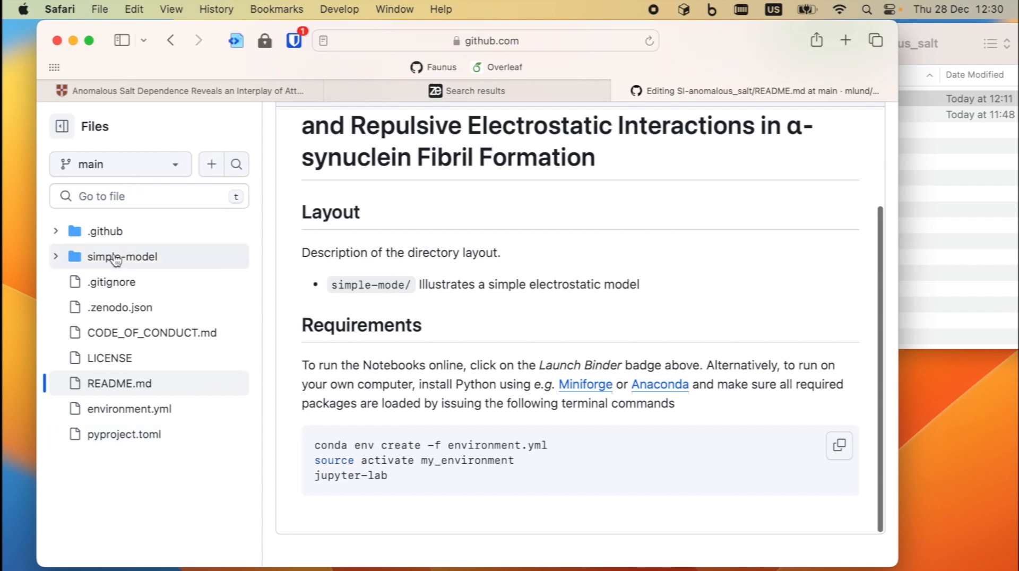
scroll(405, 257, up, 5)
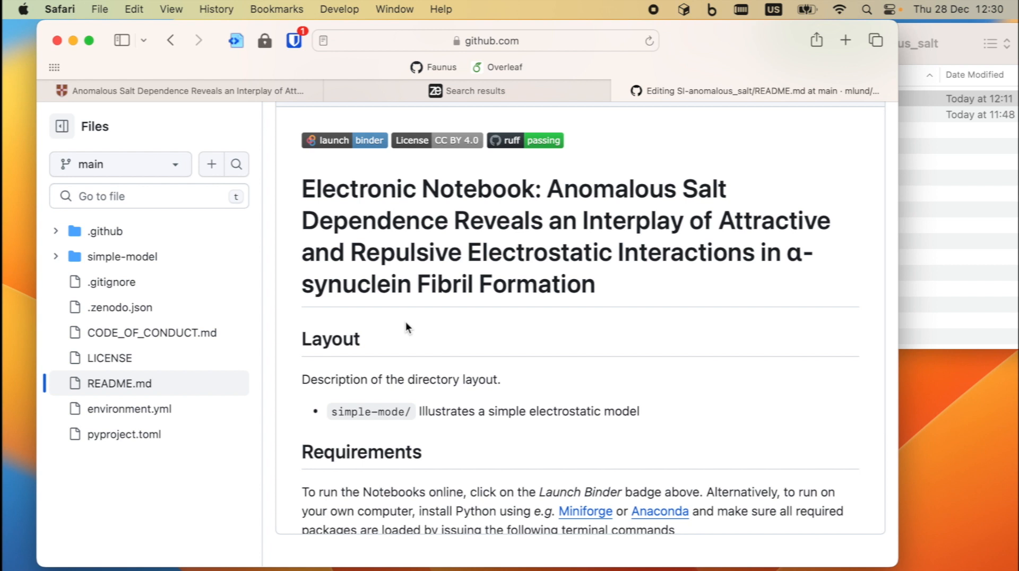
scroll(405, 321, down, 3)
scroll(405, 321, up, 3)
scroll(425, 331, down, 3)
scroll(424, 331, up, 3)
scroll(425, 331, down, 2)
scroll(425, 338, up, 2)
scroll(422, 204, up, 4)
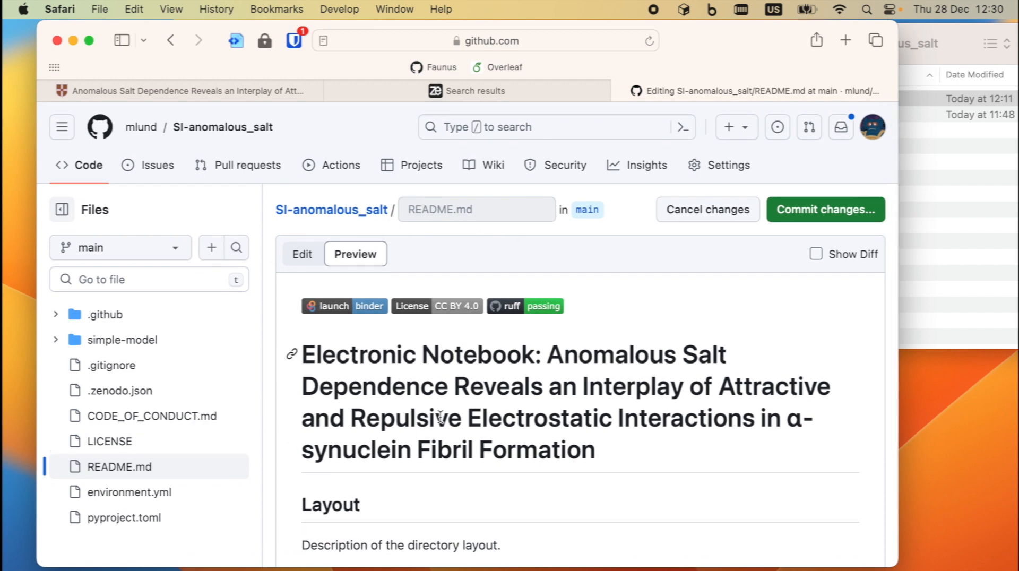
- Go to Zenodo's GitHub repository settings from the account menu
click(476, 94)
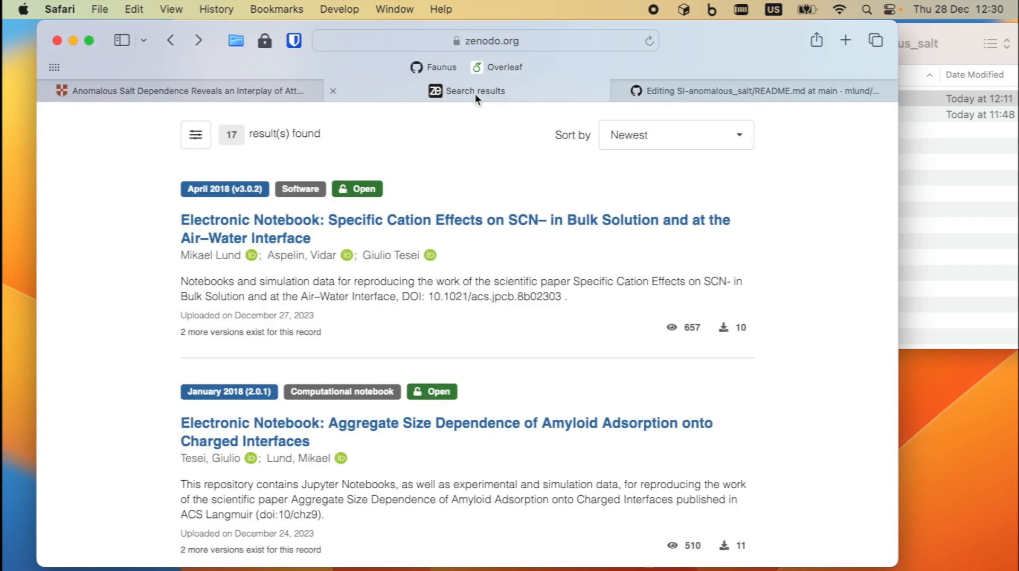
scroll(663, 175, up, 3)
click(744, 148)
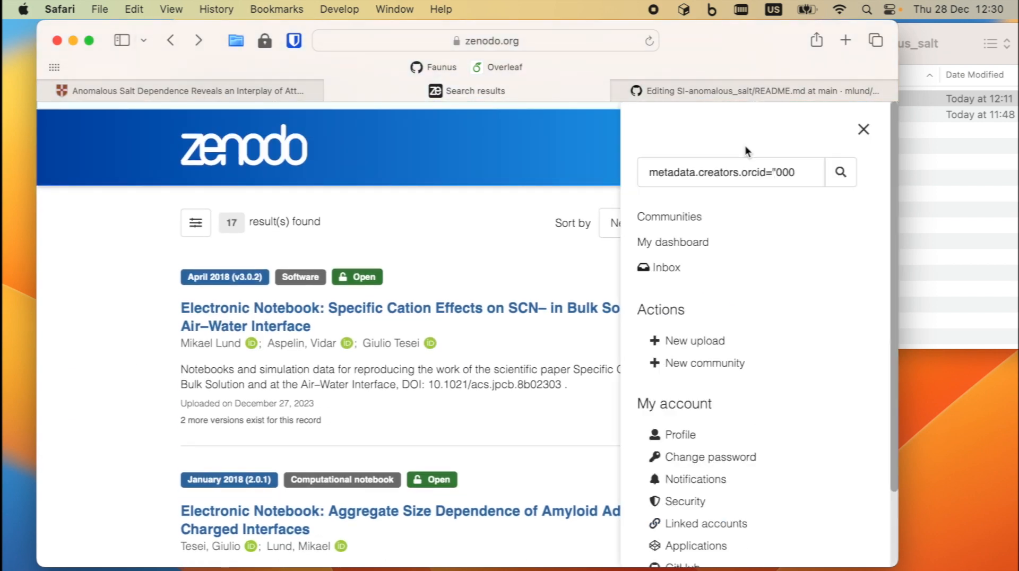
scroll(727, 196, down, 2)
click(682, 478)
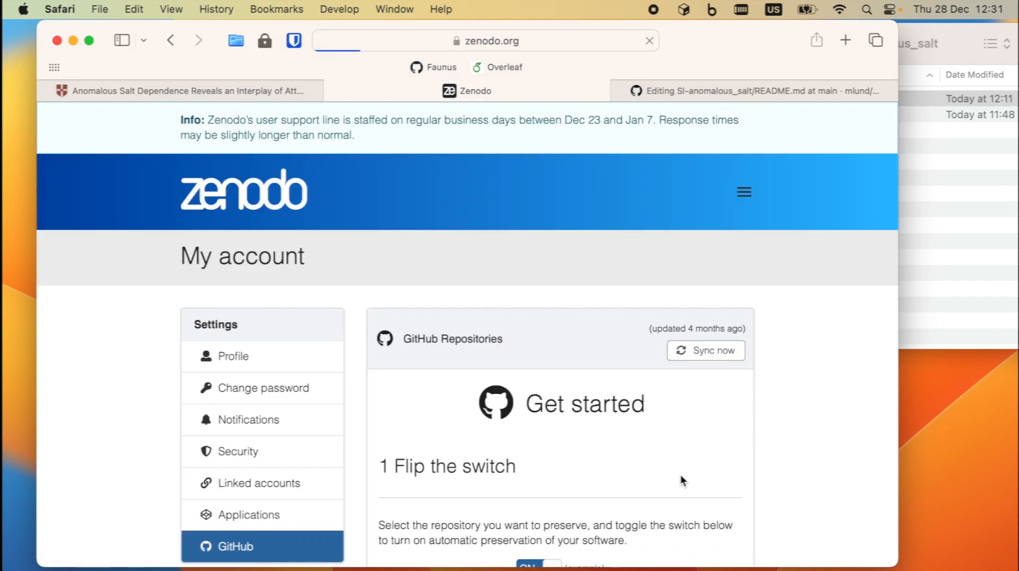
scroll(476, 453, down, 10)
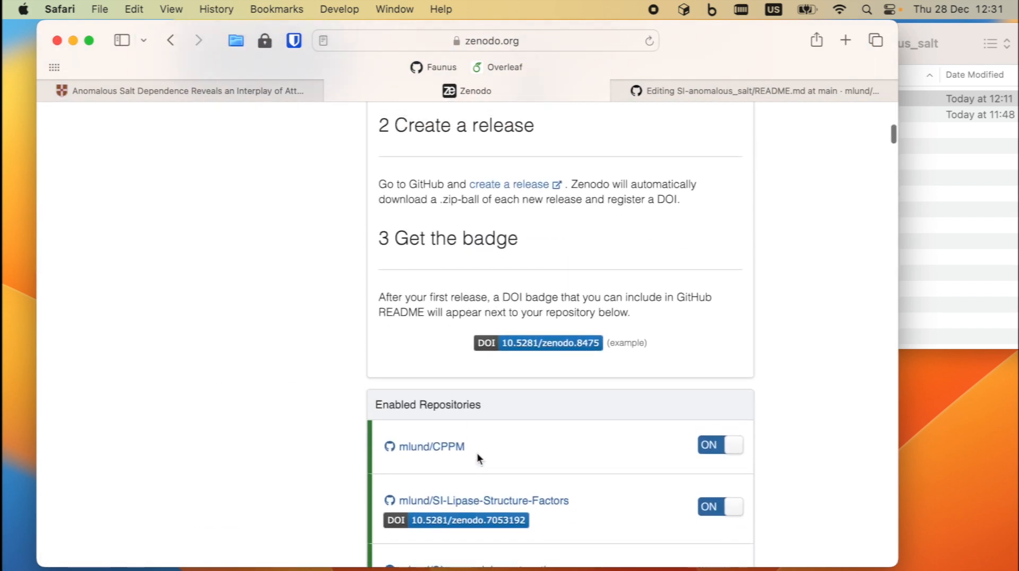
scroll(477, 454, down, 2)
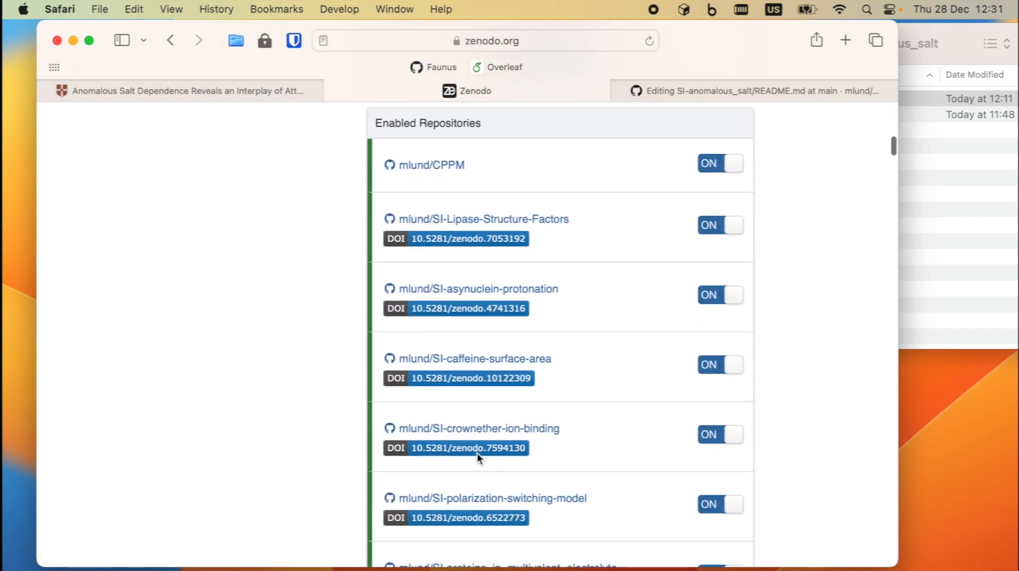
scroll(476, 454, down, 4)
scroll(477, 453, down, 6)
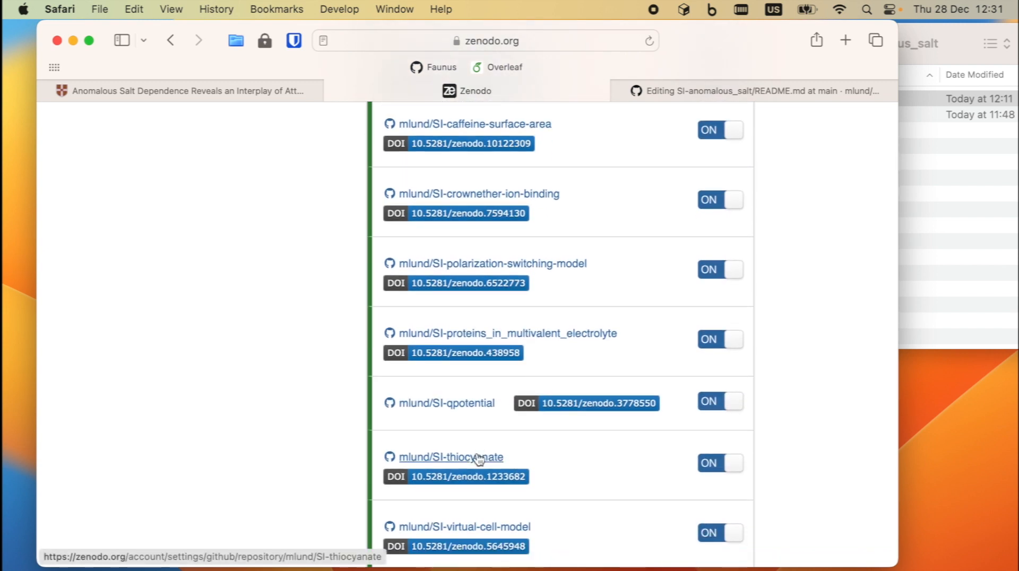
- Find SI-anomalous_salt in the repository list and switch its Zenodo archiving on
key(super+f)
text(ana)
key(BackSpace)
text(omal)
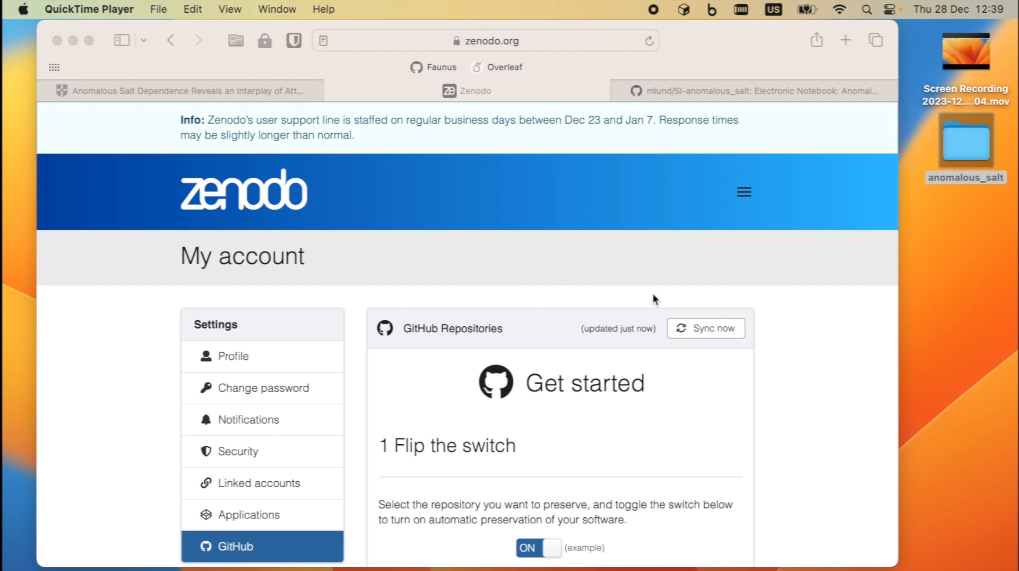
click(620, 244)
key(super+f)
text(salt)
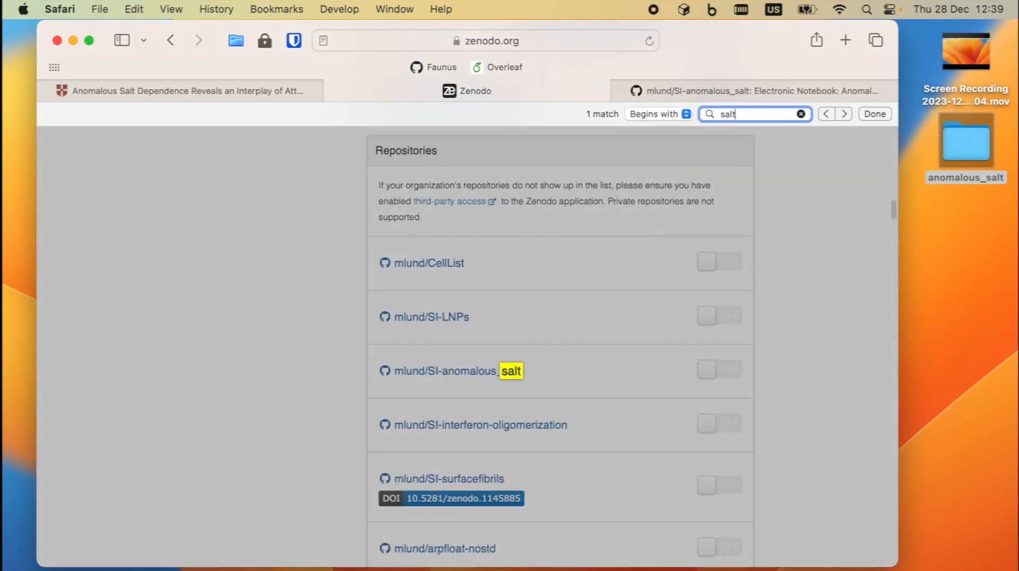
click(572, 373)
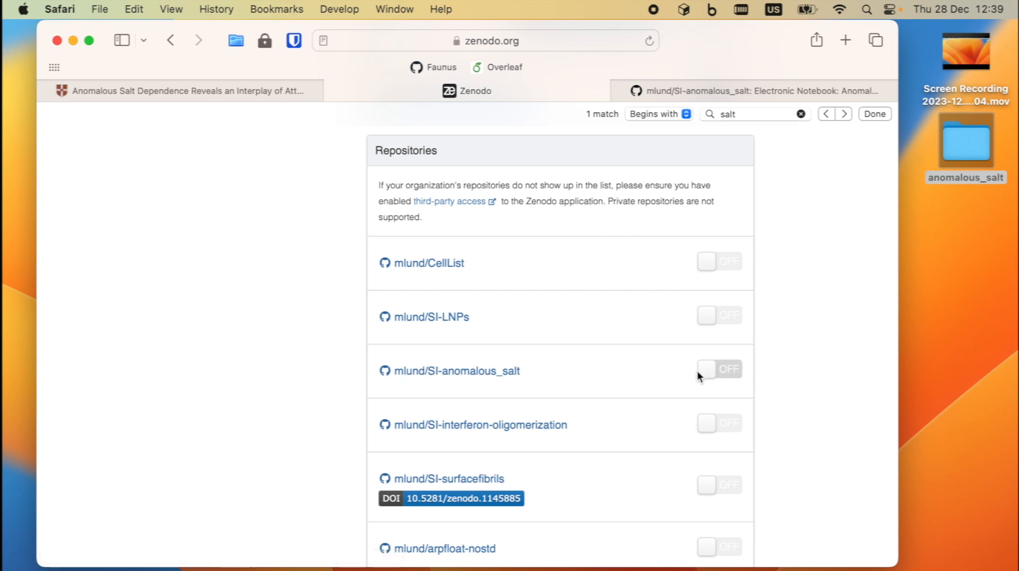
click(714, 374)
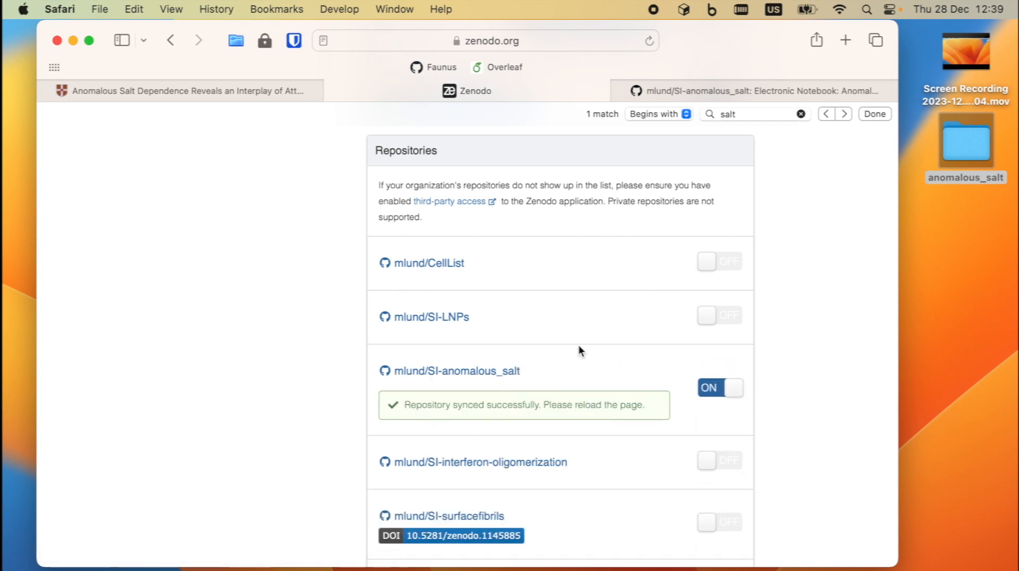
- Draft a new release on SI-anomalous_salt with a newly created tag v0.1.0
click(698, 89)
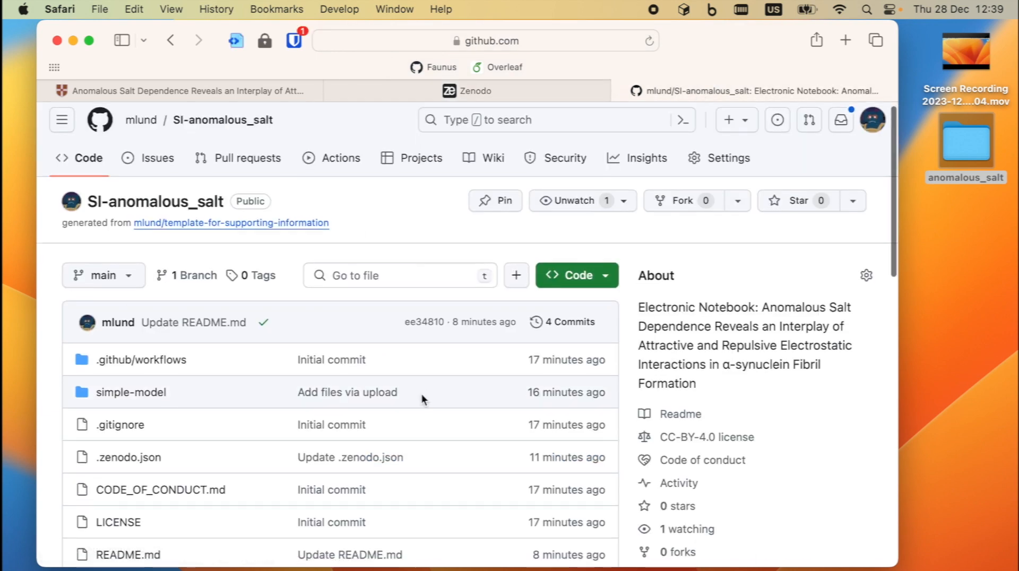
scroll(421, 394, down, 10)
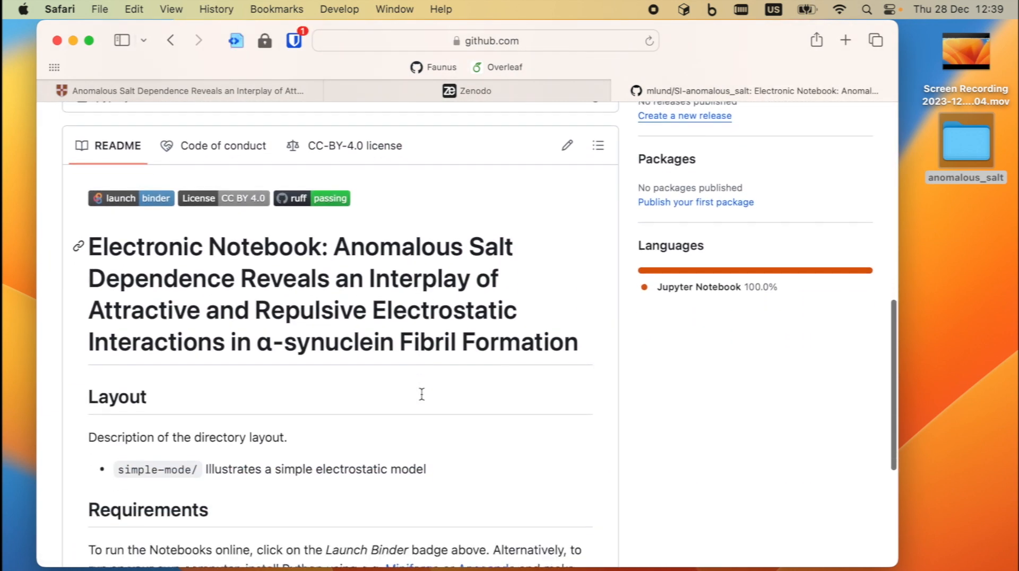
scroll(421, 394, down, 2)
scroll(421, 394, up, 8)
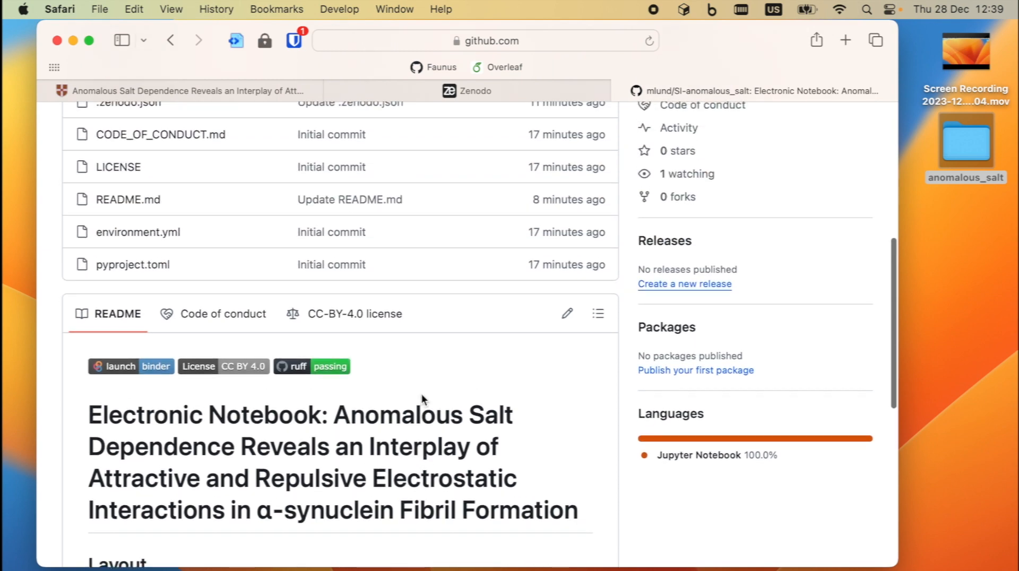
click(686, 389)
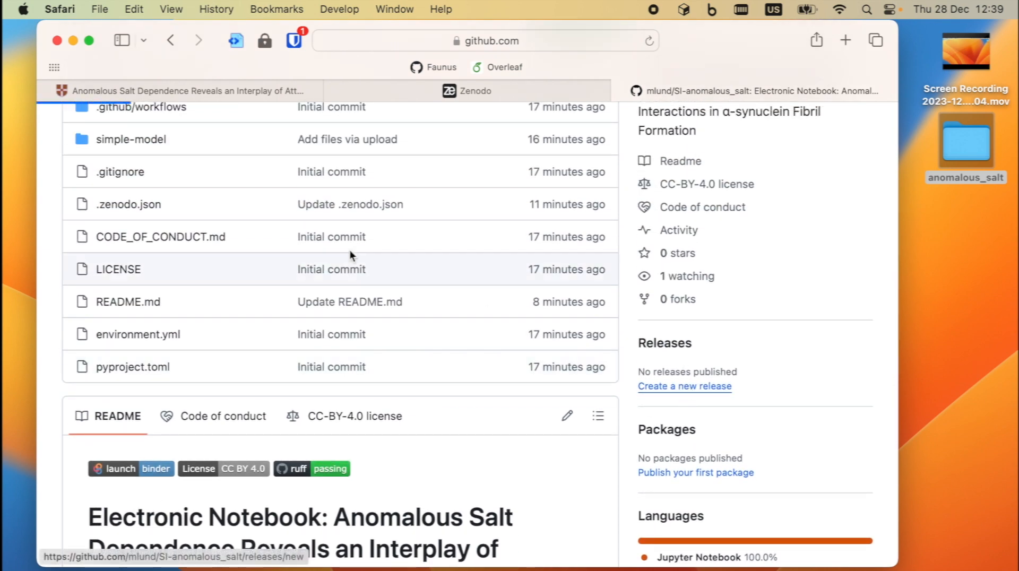
click(173, 276)
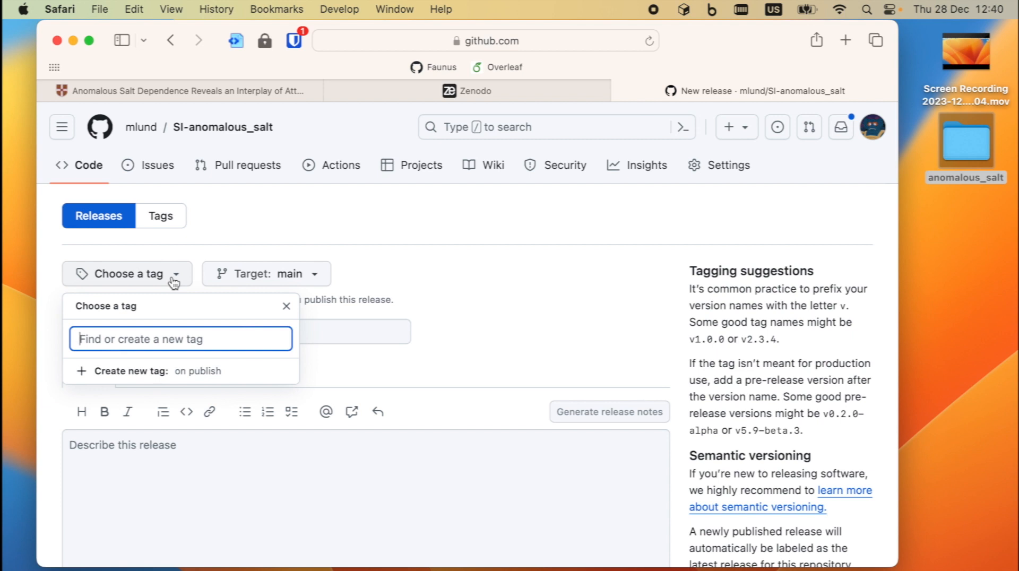
text(v)
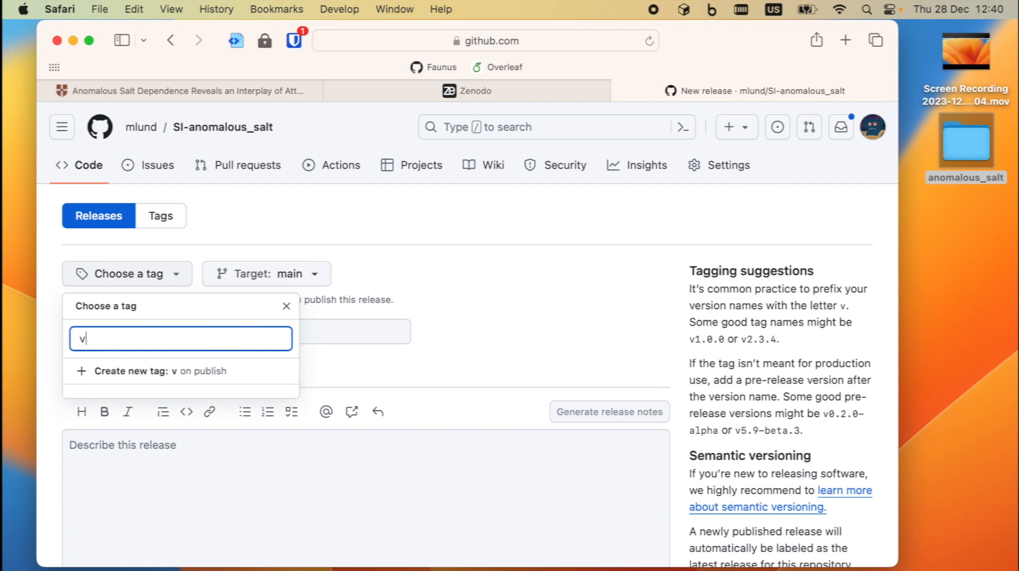
text(0.1.0)
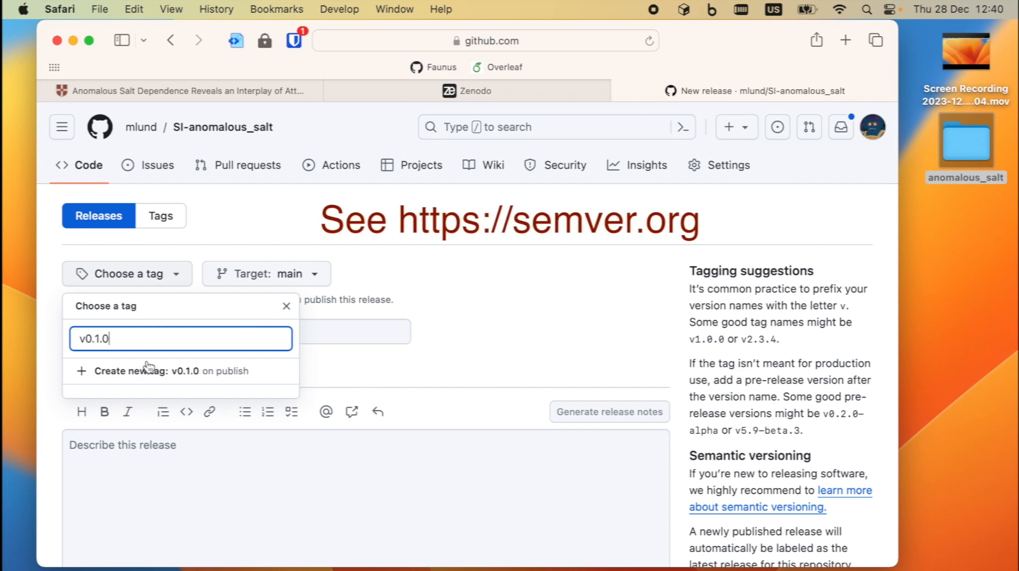
click(133, 372)
- Title the release 'Version 0.1.0', add the notes 'Initial release', and publish it
click(126, 332)
text(Version 0.1.0)
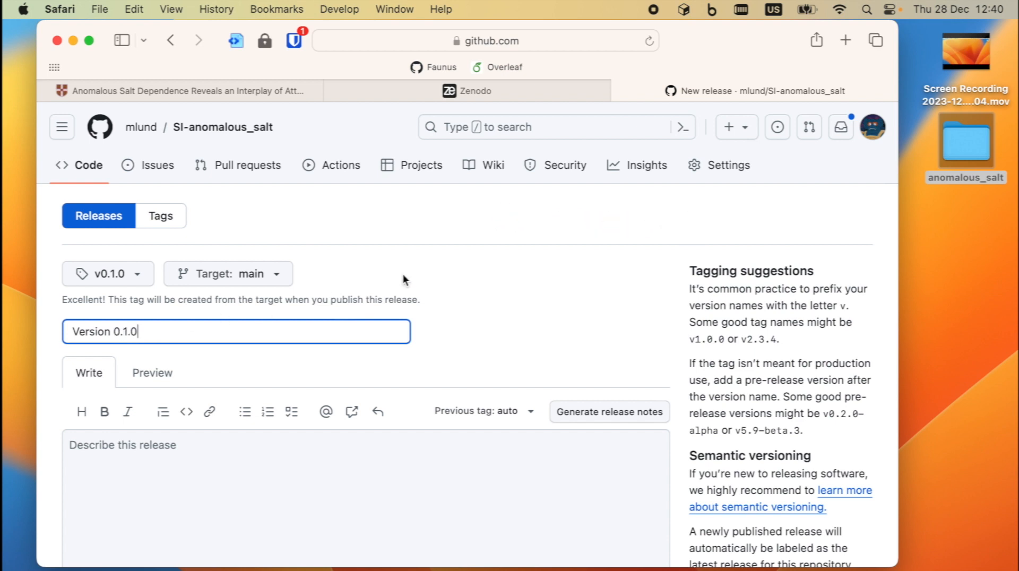
click(403, 273)
scroll(287, 353, down, 2)
click(111, 369)
text(Initial release)
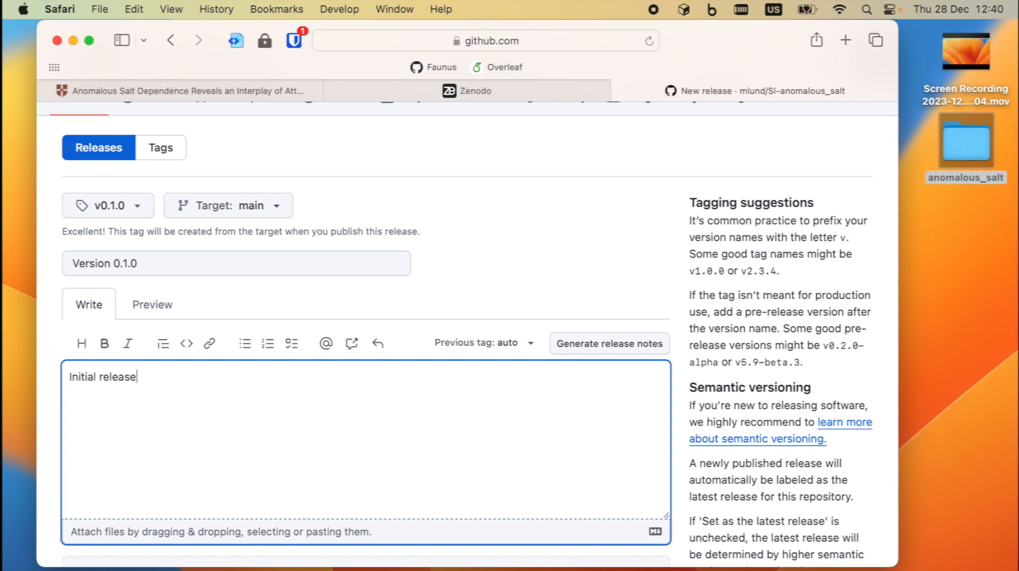
click(447, 205)
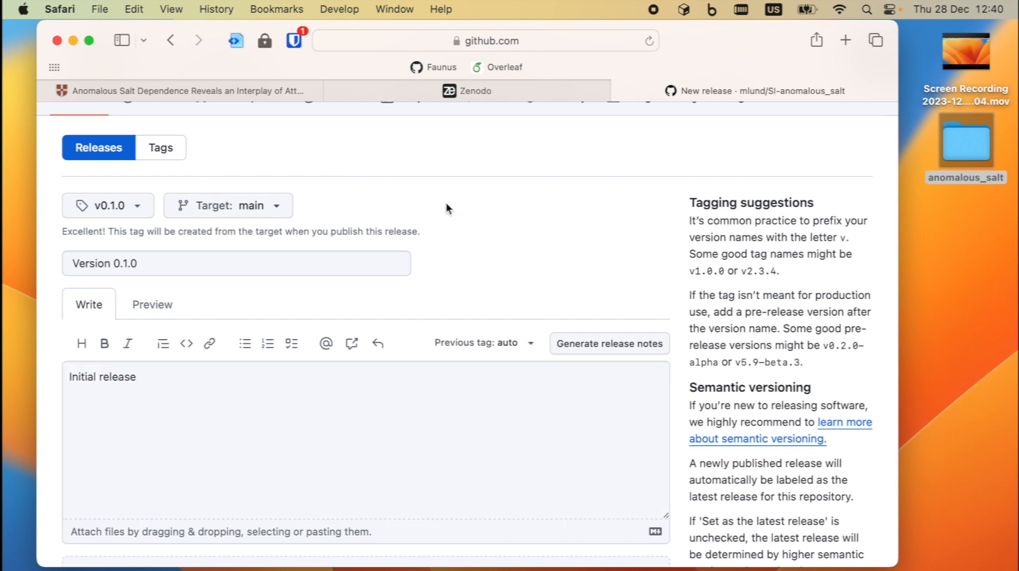
scroll(446, 202, down, 5)
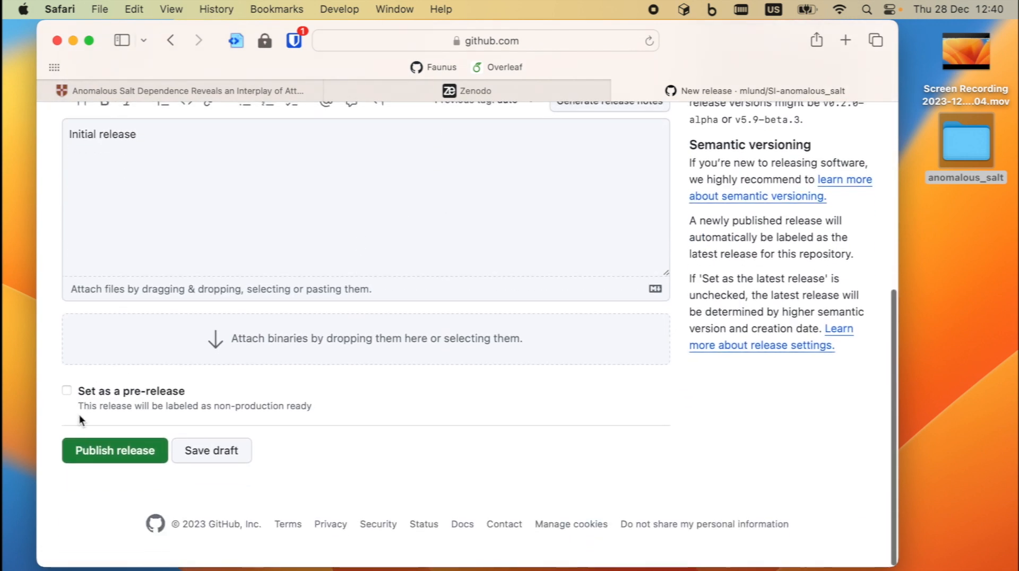
click(94, 450)
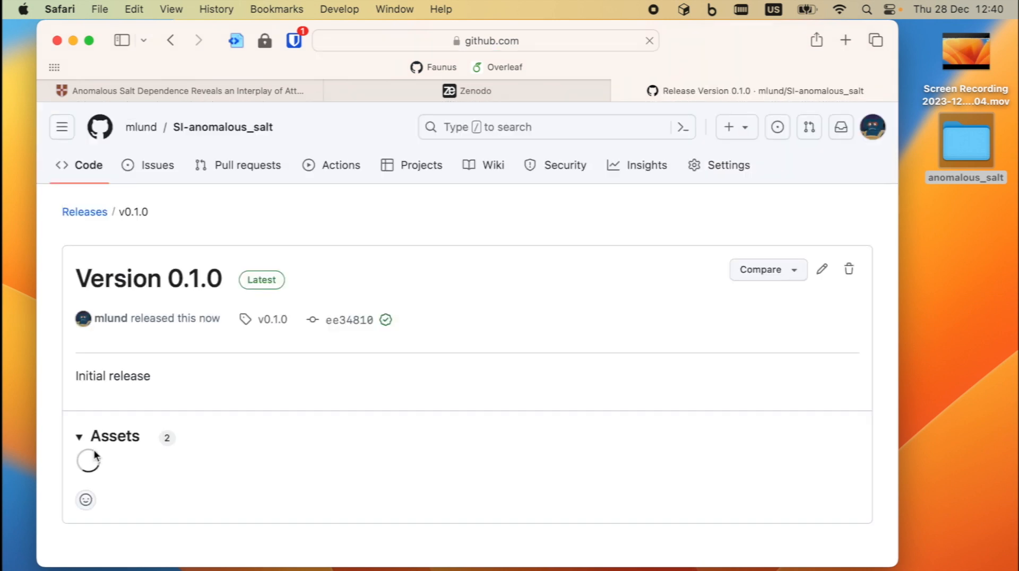
- Return to the repository main page and check the Releases sidebar for the new release
click(229, 133)
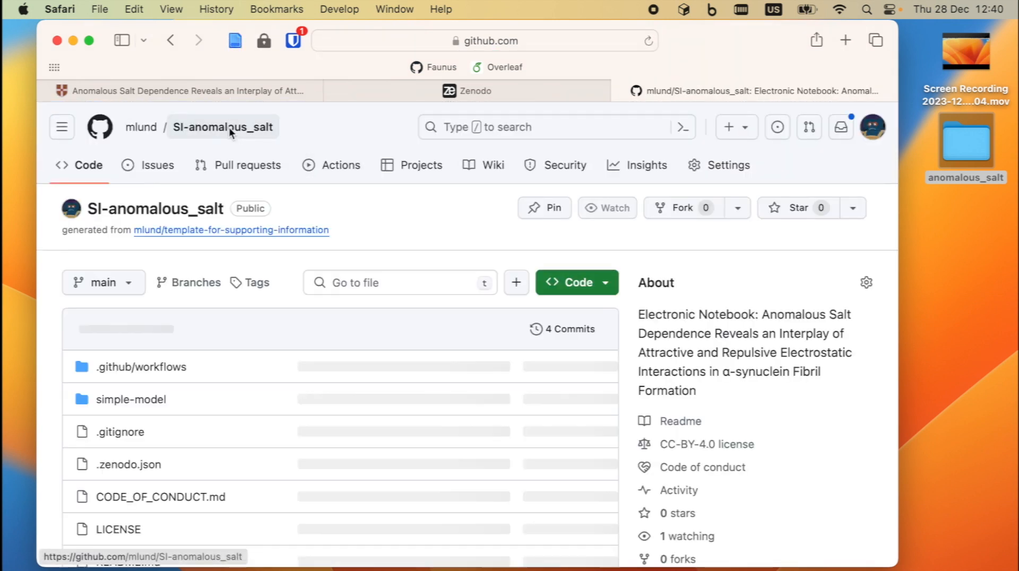
scroll(775, 447, down, 2)
scroll(776, 447, down, 5)
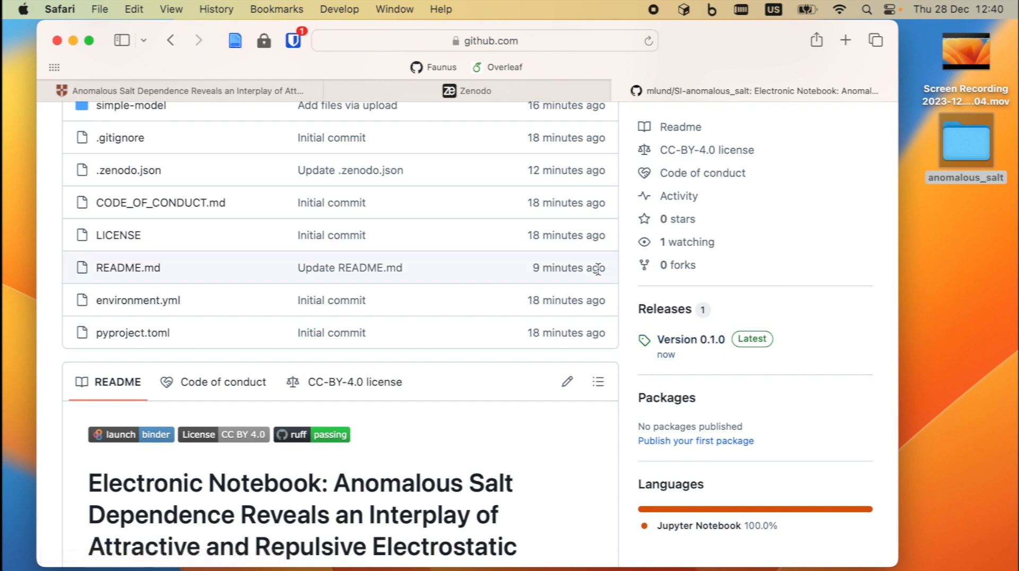
- Open Zenodo's mlund/SI-anomalous_salt page to see v0.1.0 Failed and v0.1.1 Published
click(512, 90)
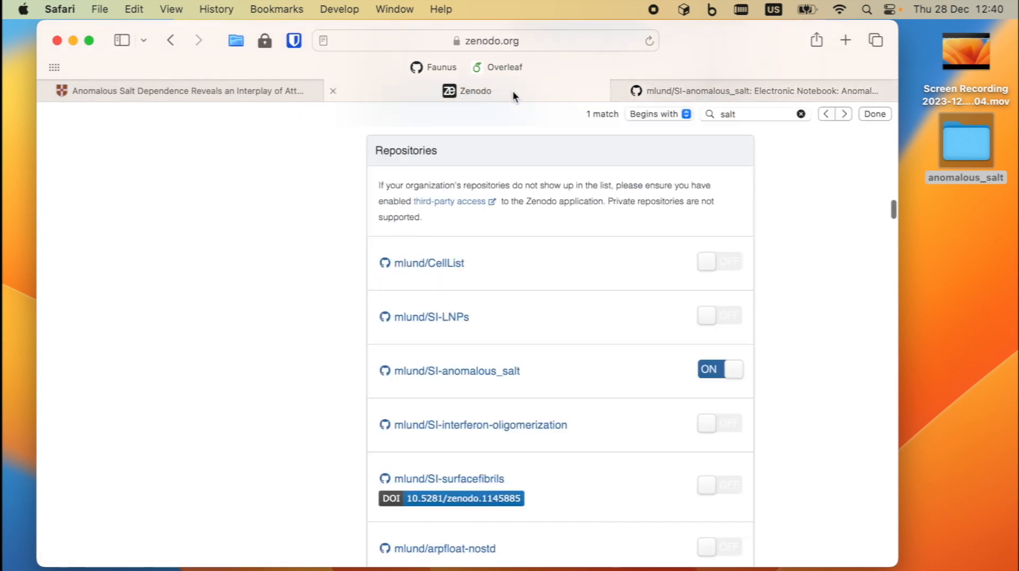
scroll(508, 392, down, 1)
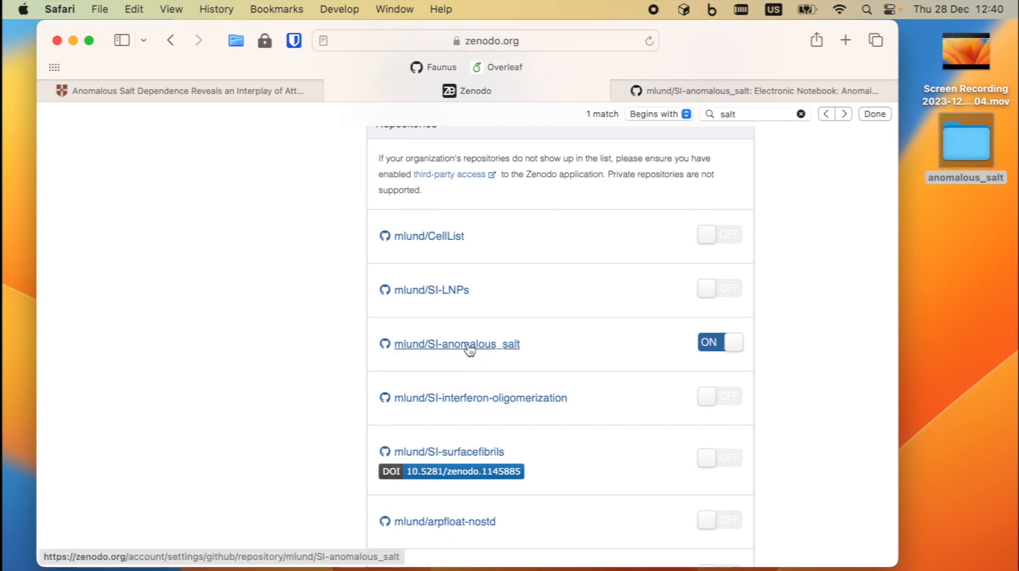
key(super)
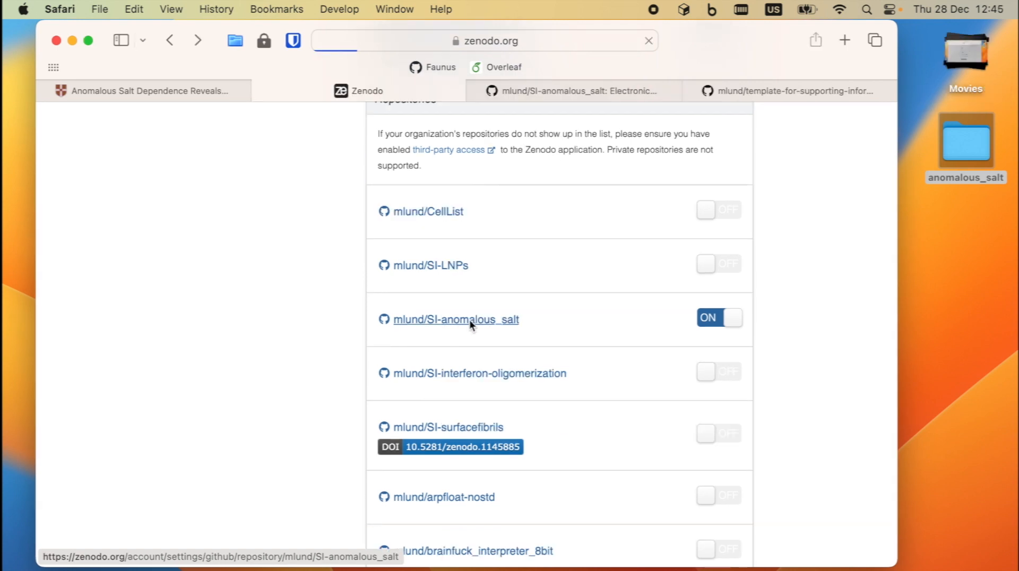
click(469, 320)
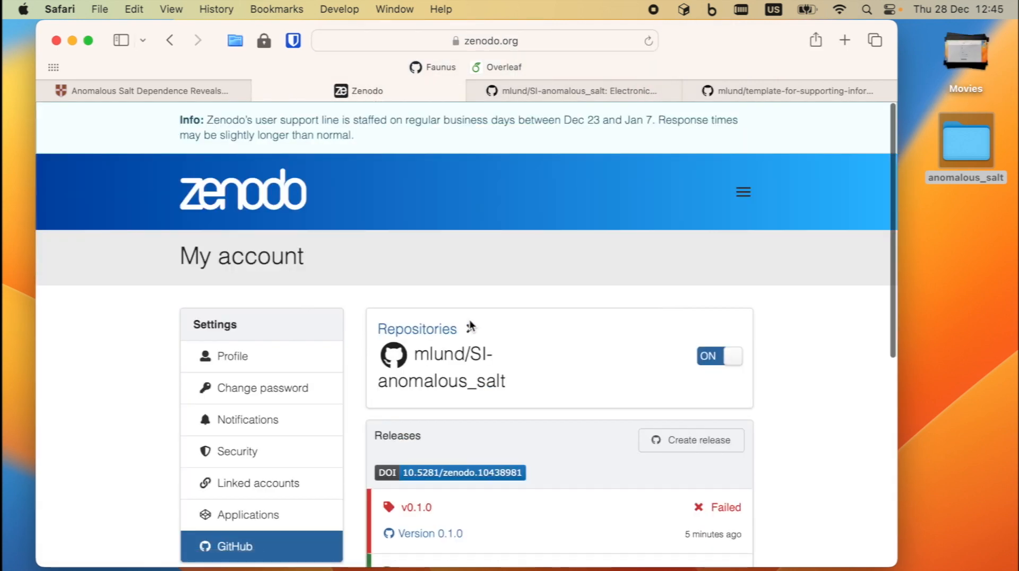
scroll(469, 326, down, 5)
scroll(469, 325, down, 2)
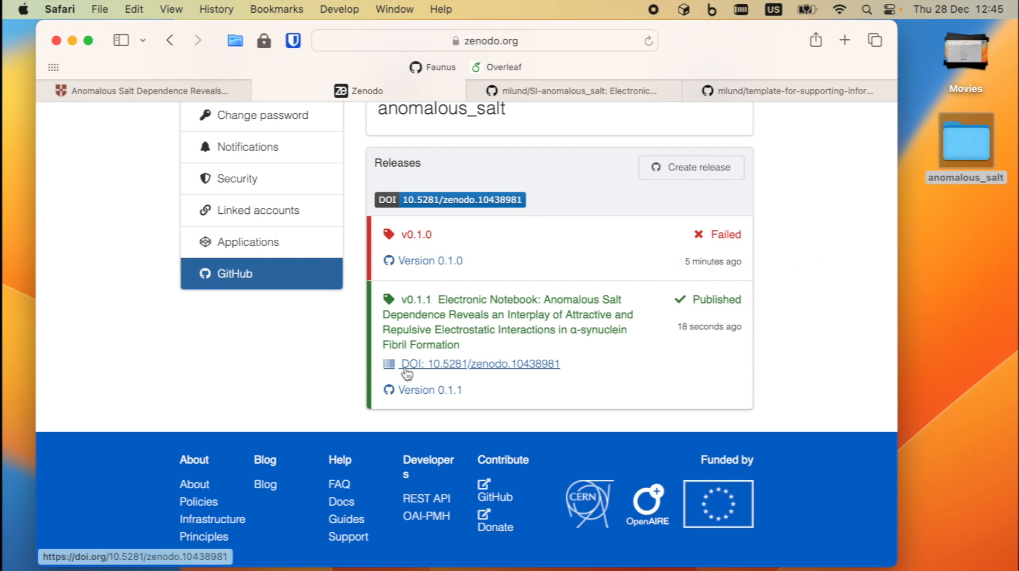
- Open the published v0.1.1 record via its DOI and reveal the author's Lund university affiliation
click(493, 366)
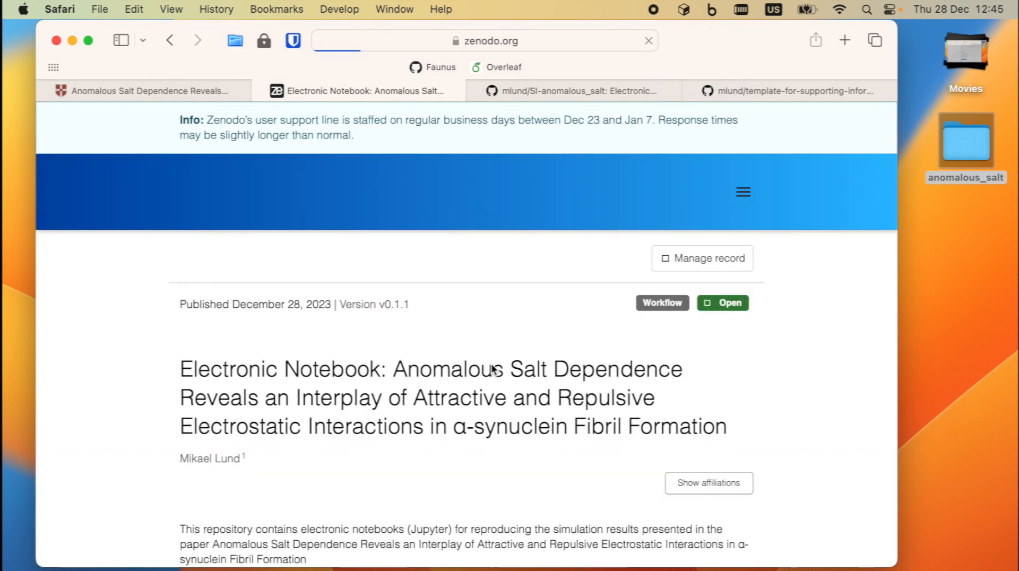
scroll(273, 358, down, 5)
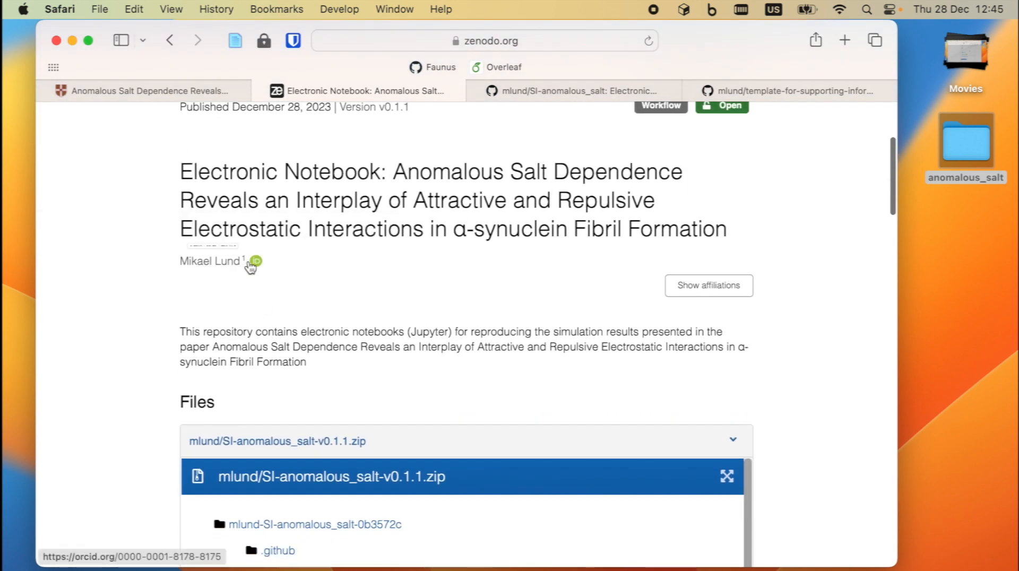
click(708, 291)
scroll(369, 365, down, 3)
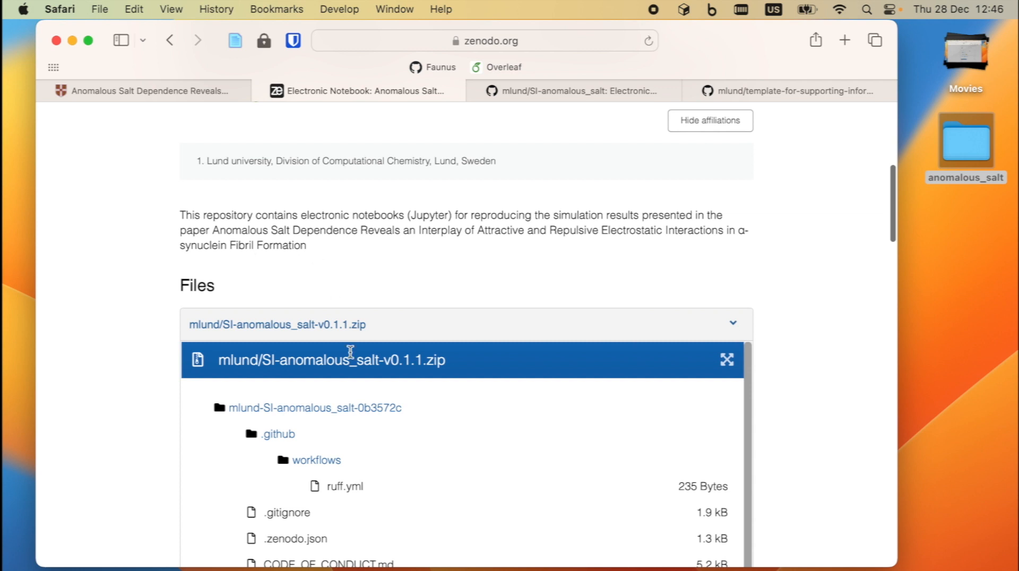
scroll(326, 429, down, 5)
scroll(327, 429, up, 3)
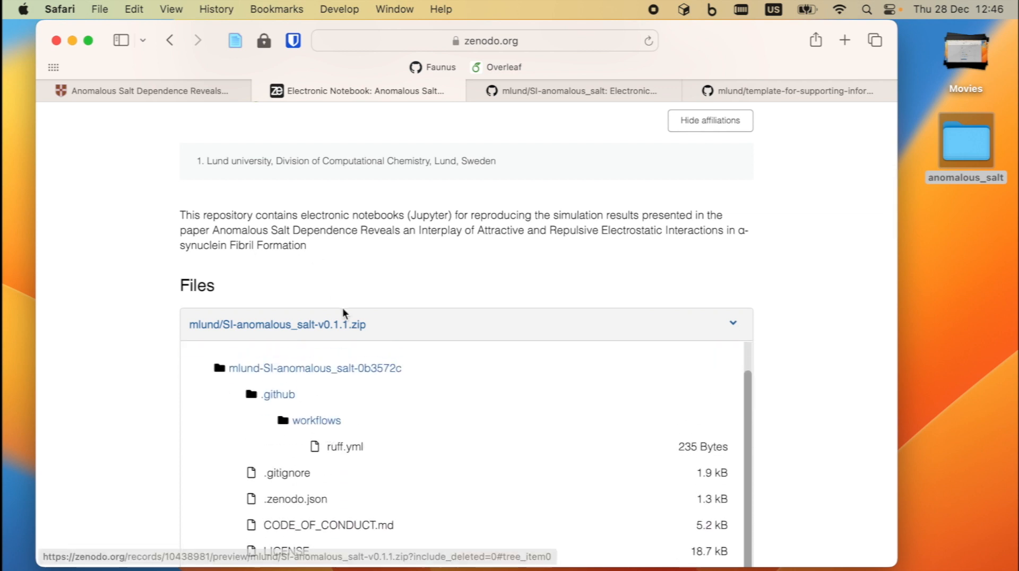
scroll(345, 267, down, 8)
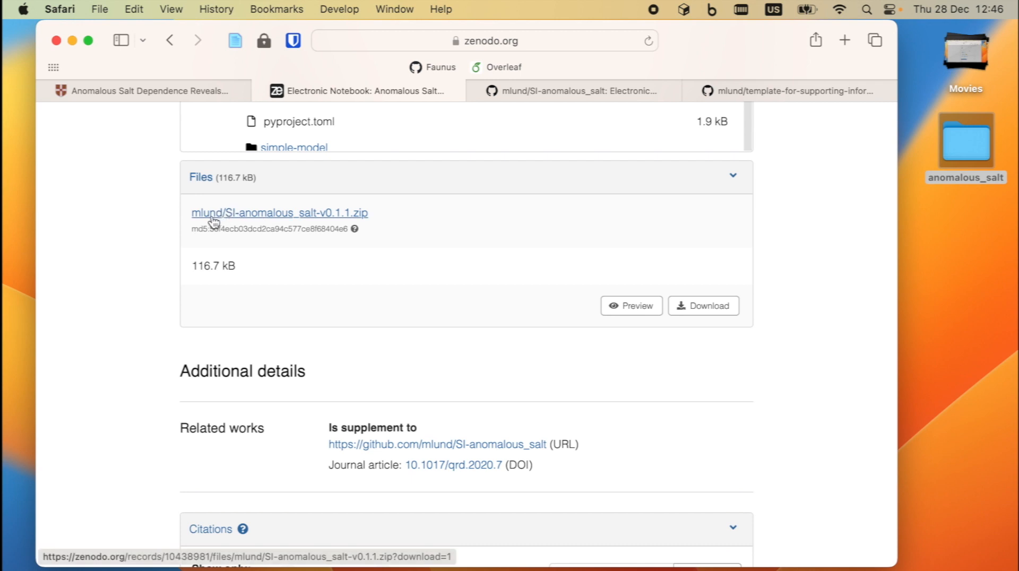
scroll(332, 350, down, 2)
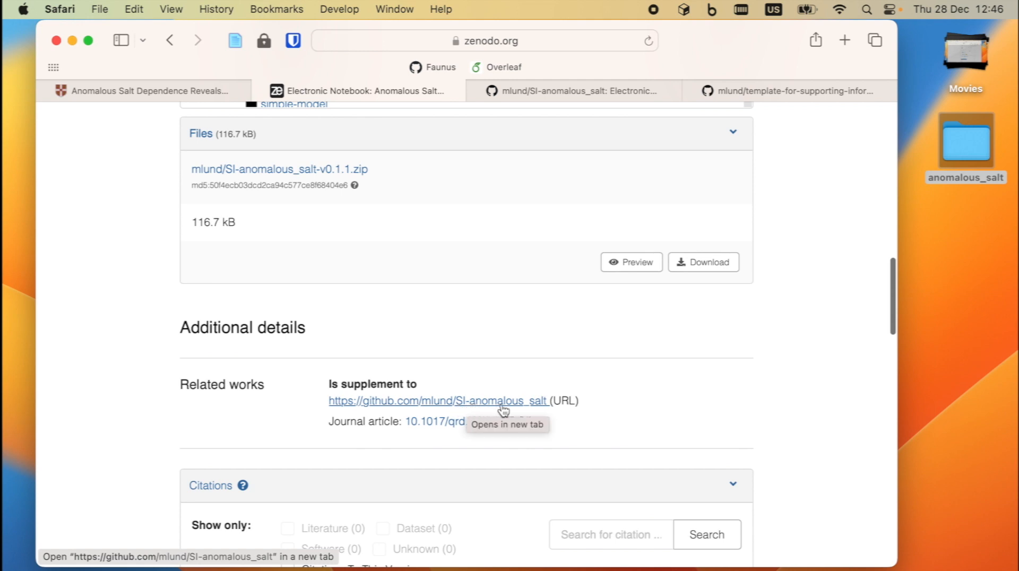
- View the linked journal article, close it, and go back to the GitHub repository
click(429, 422)
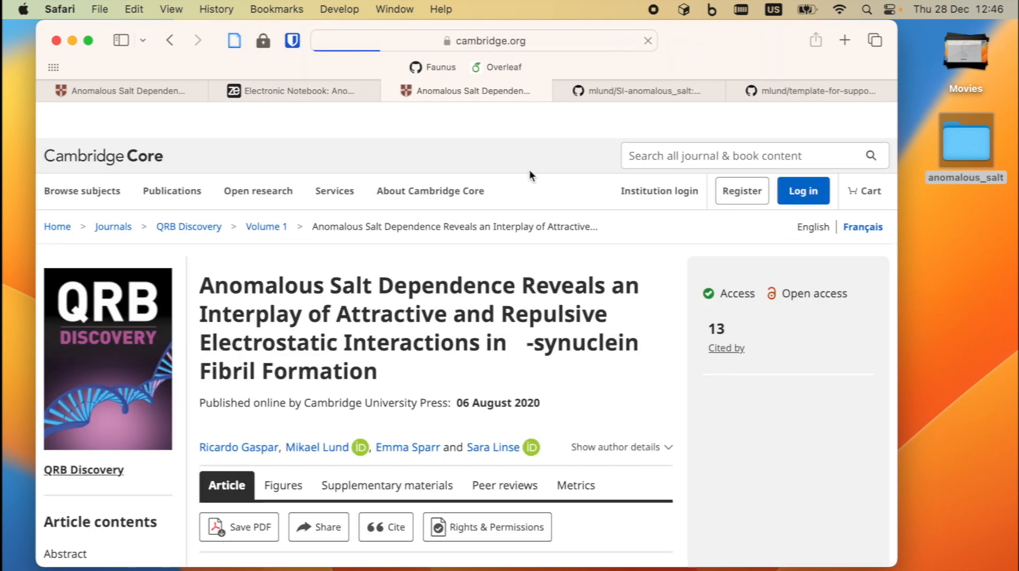
click(390, 91)
scroll(319, 254, up, 10)
scroll(320, 255, down, 5)
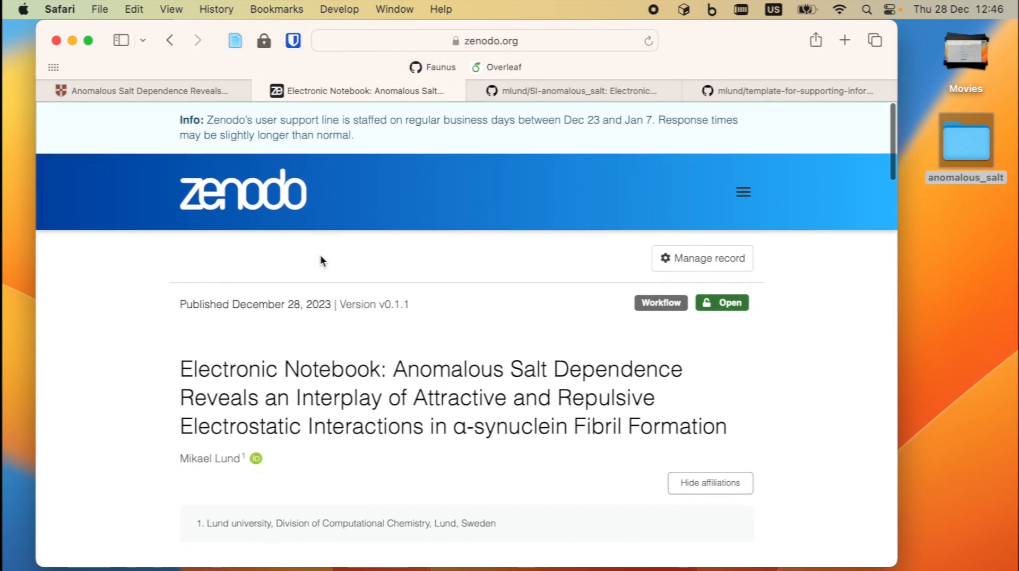
click(575, 90)
- Check the GitHub repository's two releases with Version 0.1.1 as Latest, then return to the Zenodo record
scroll(244, 374, up, 5)
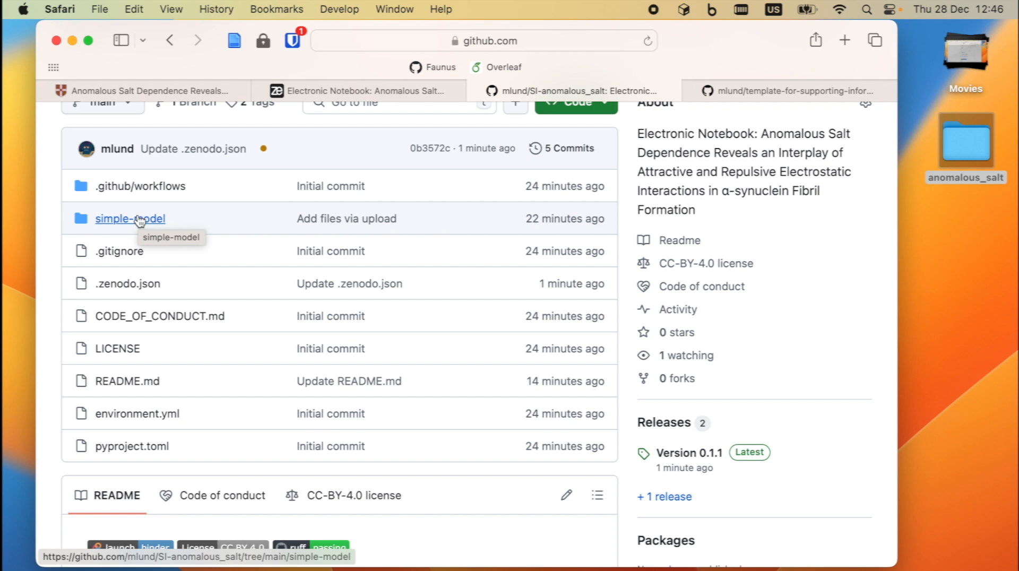
scroll(131, 223, up, 1)
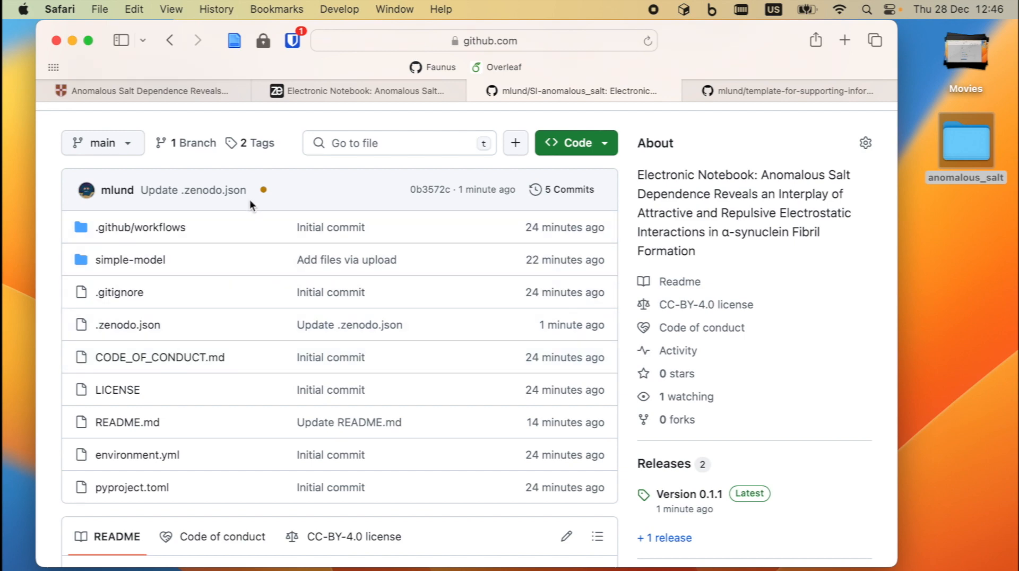
scroll(272, 296, up, 3)
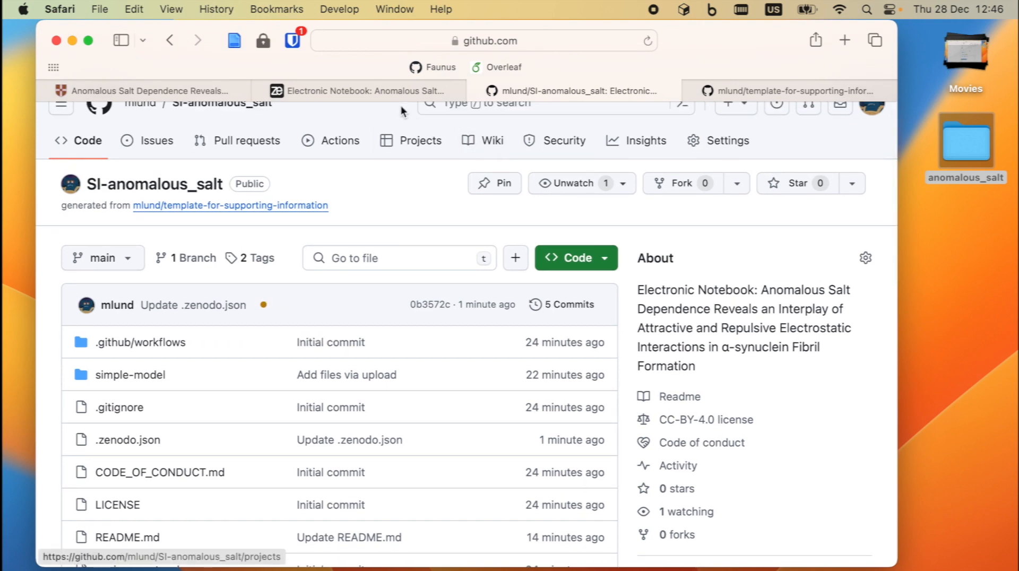
click(375, 91)
scroll(429, 282, up, 3)
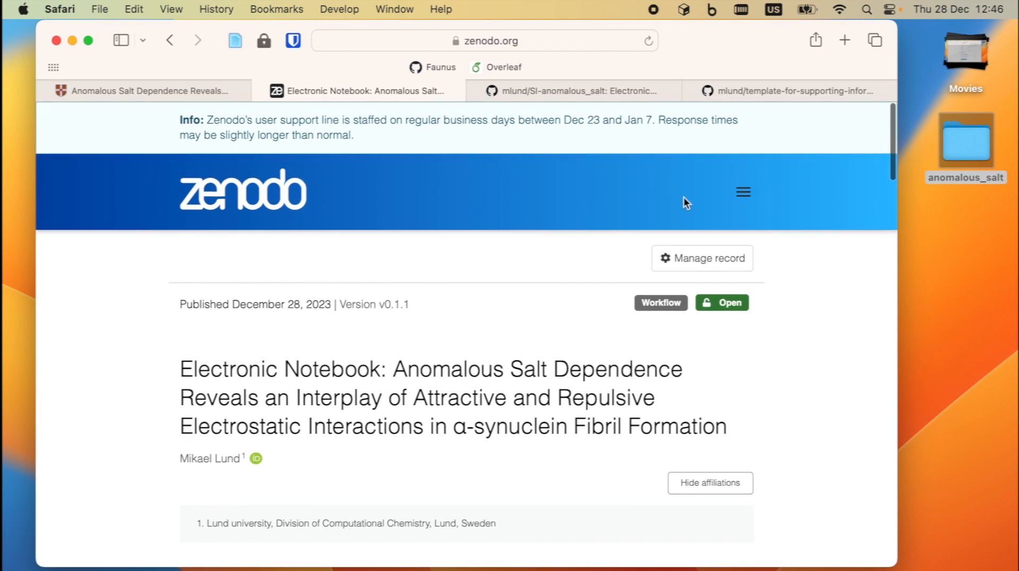
- Start a new Zenodo upload and find its Creative Commons Attribution 4.0 International licence
click(743, 191)
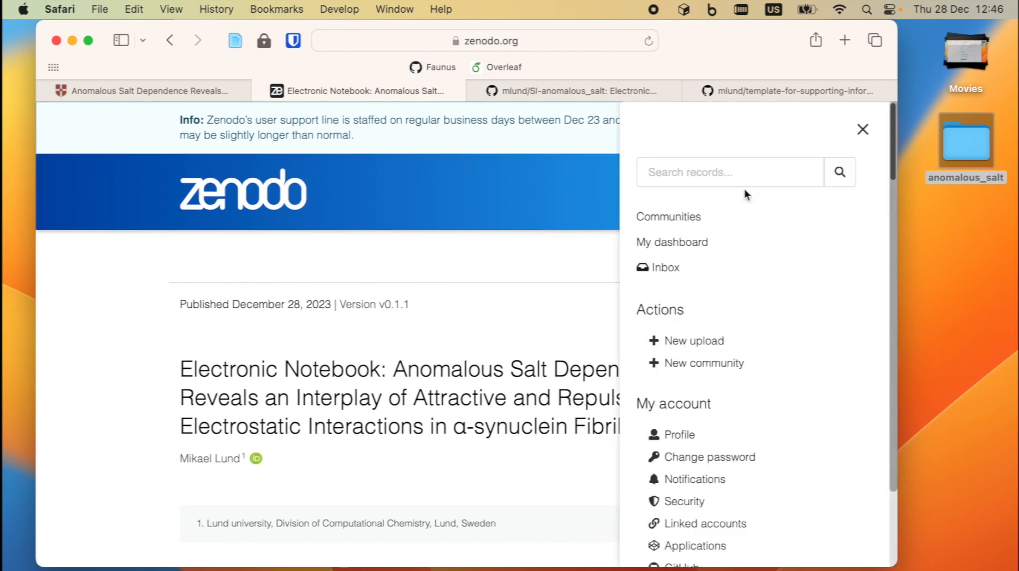
click(692, 343)
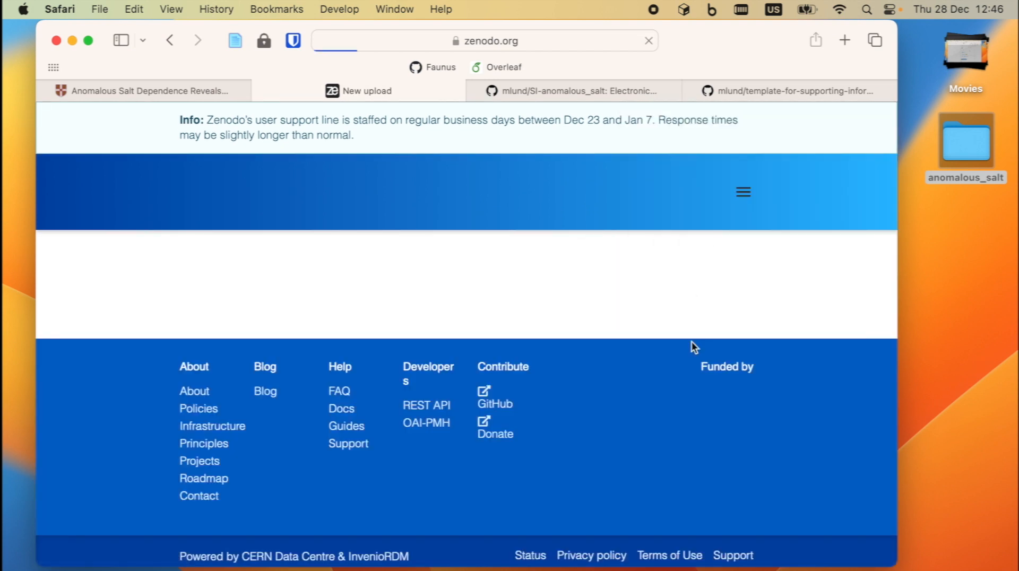
scroll(352, 421, down, 3)
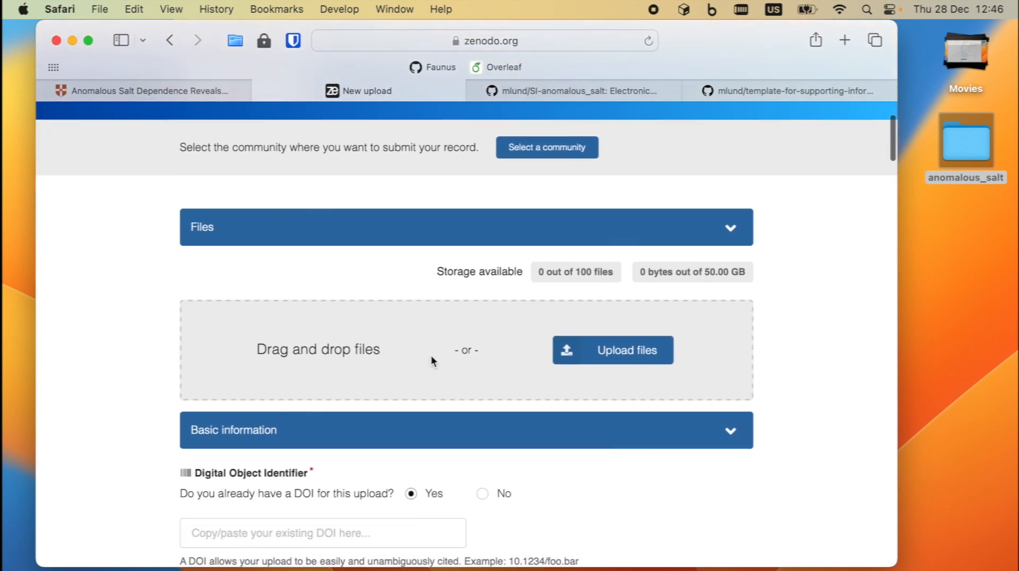
scroll(350, 389, down, 10)
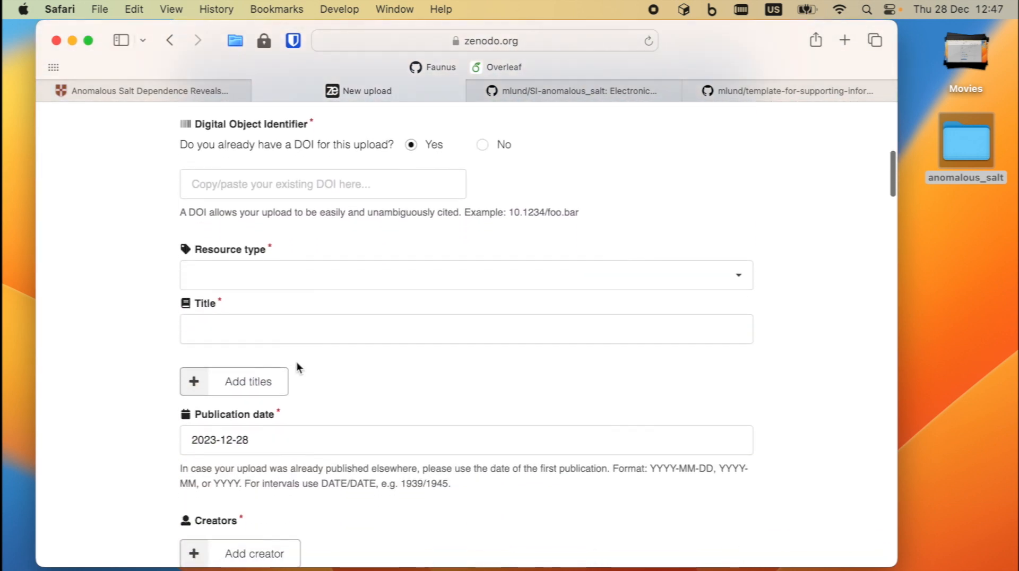
scroll(268, 321, down, 10)
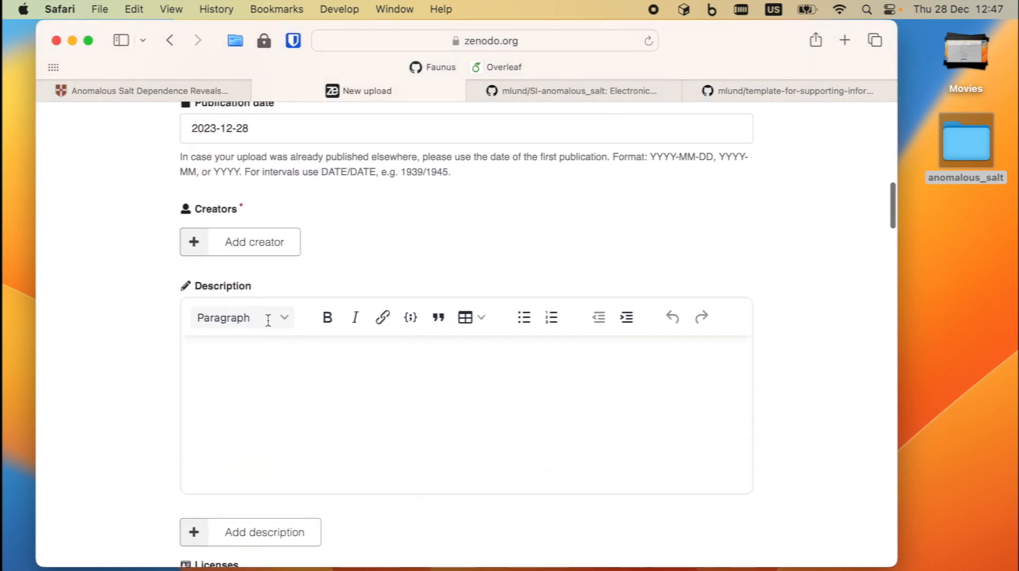
scroll(268, 321, down, 12)
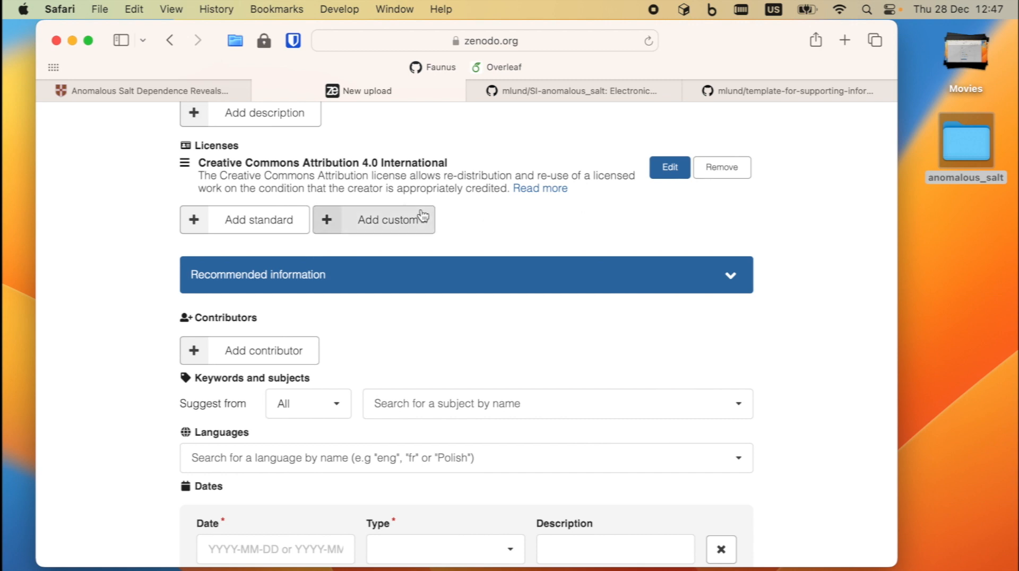
scroll(421, 213, up, 2)
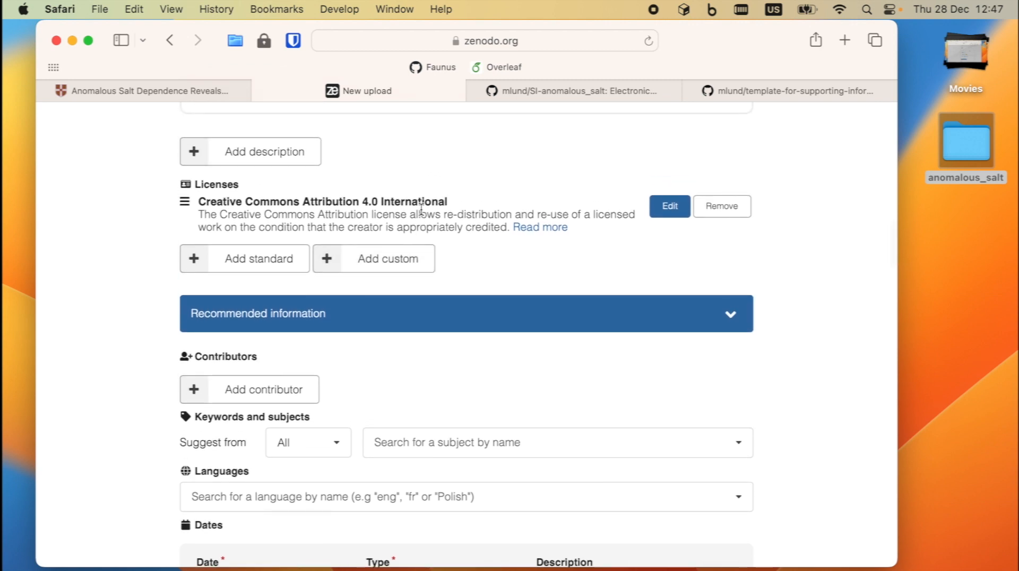